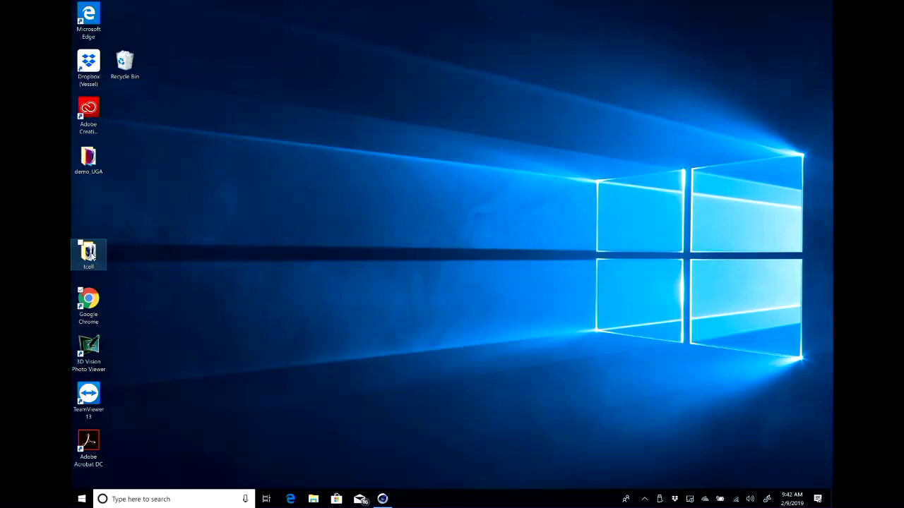
Step: Open the demo_UGA folder from the desktop, watch the demo video to its end and close the player
double_click(98, 171)
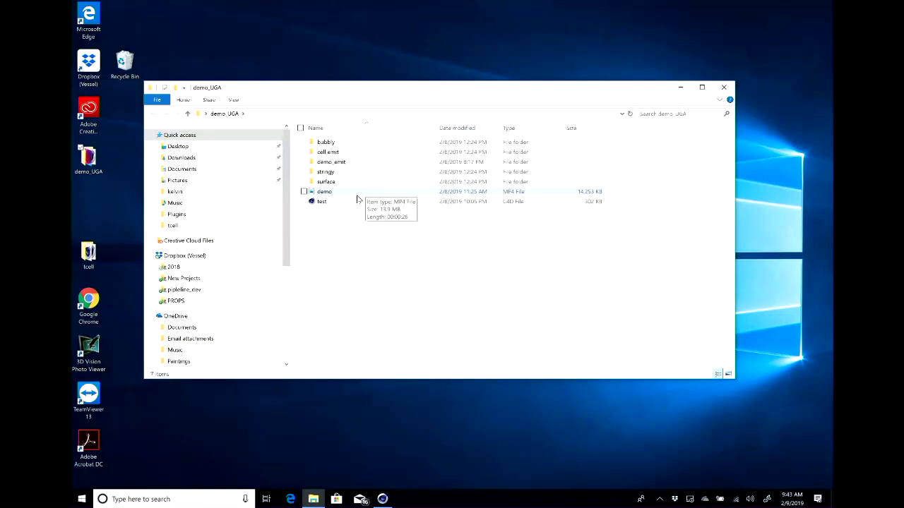
click(357, 196)
double_click(357, 196)
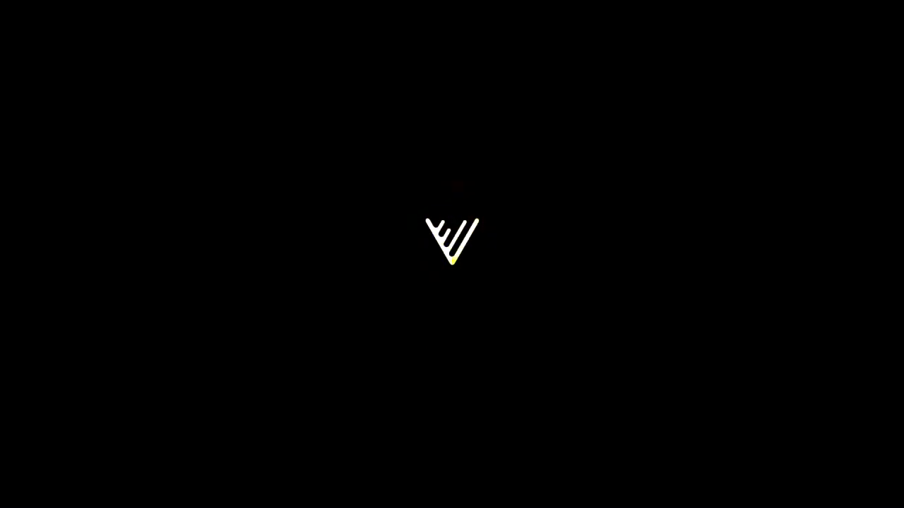
mouse_move(826, 363)
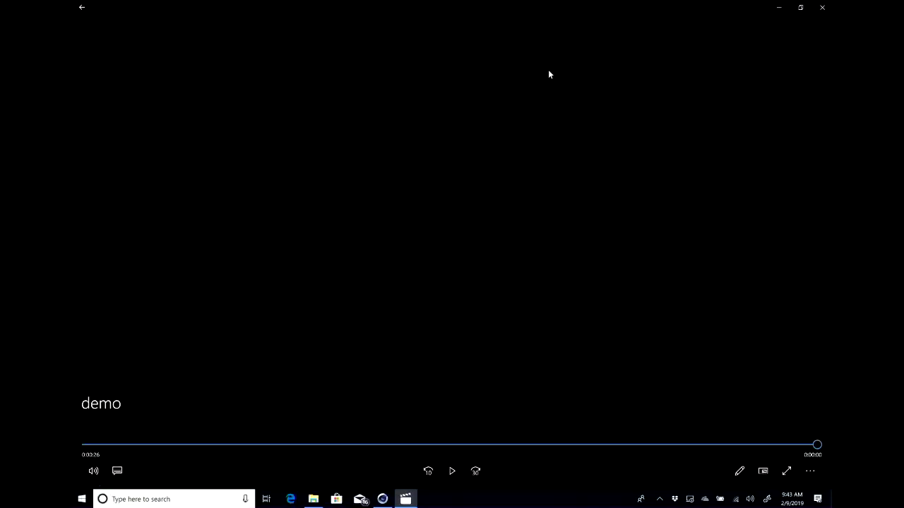
click(822, 7)
click(526, 269)
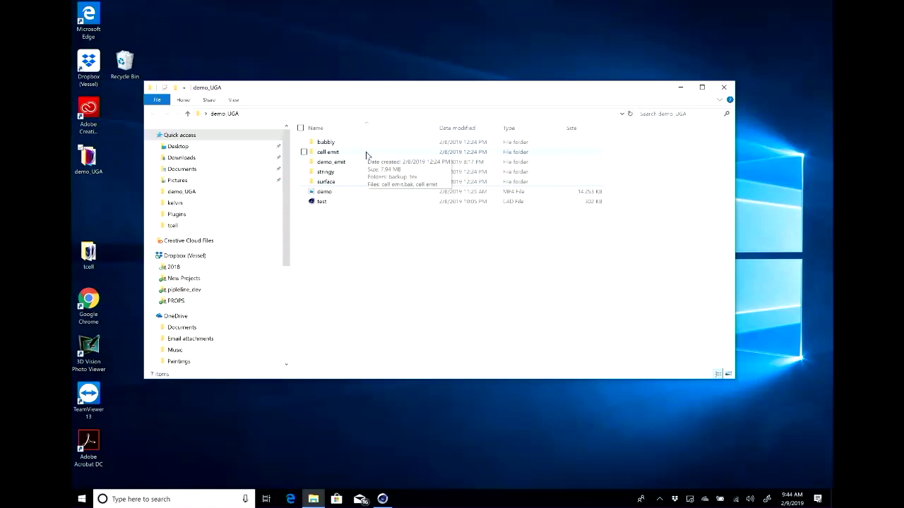
Step: Open the cell emit project from the cell emit folder
double_click(329, 153)
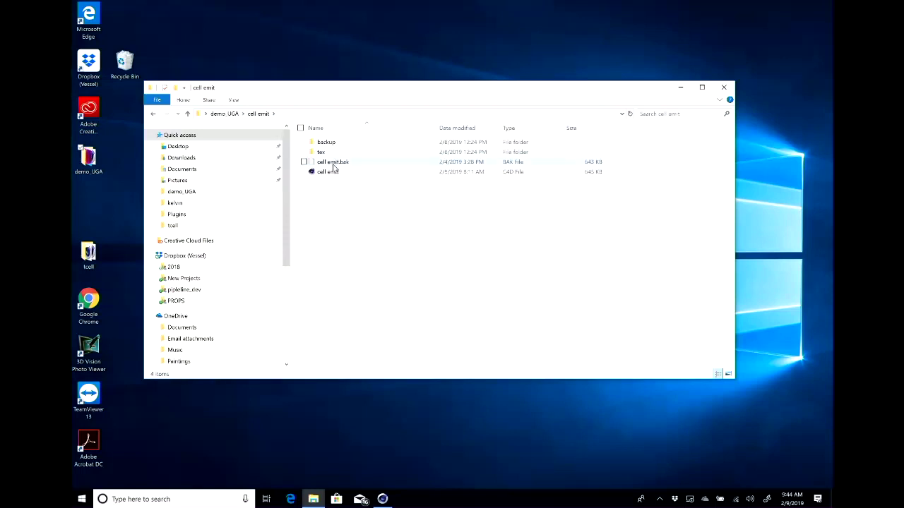
double_click(329, 172)
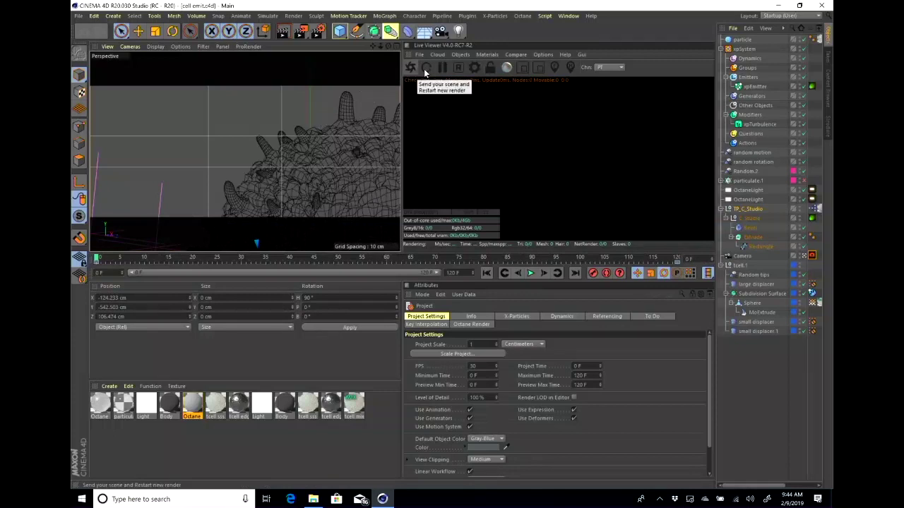
Step: Review the Octane pathtracing kernel settings, then start a live render of the scene
click(473, 72)
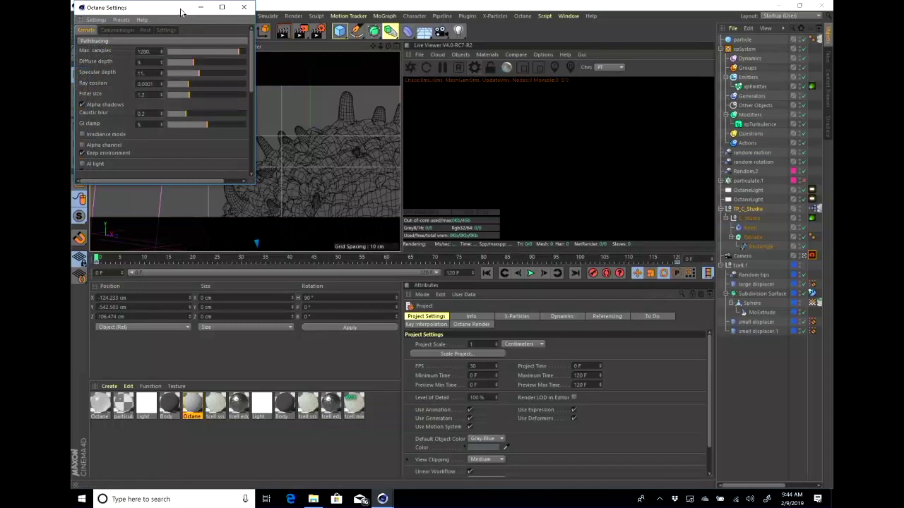
drag(170, 6, 292, 72)
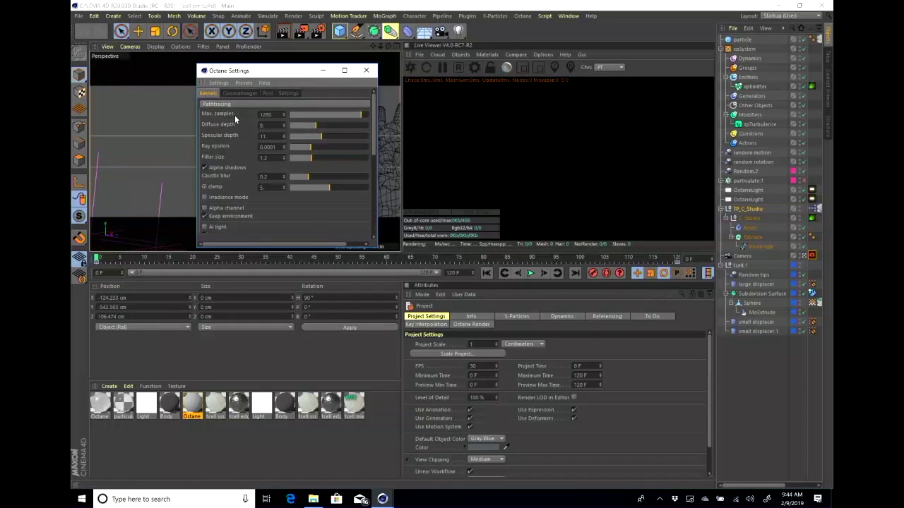
click(367, 71)
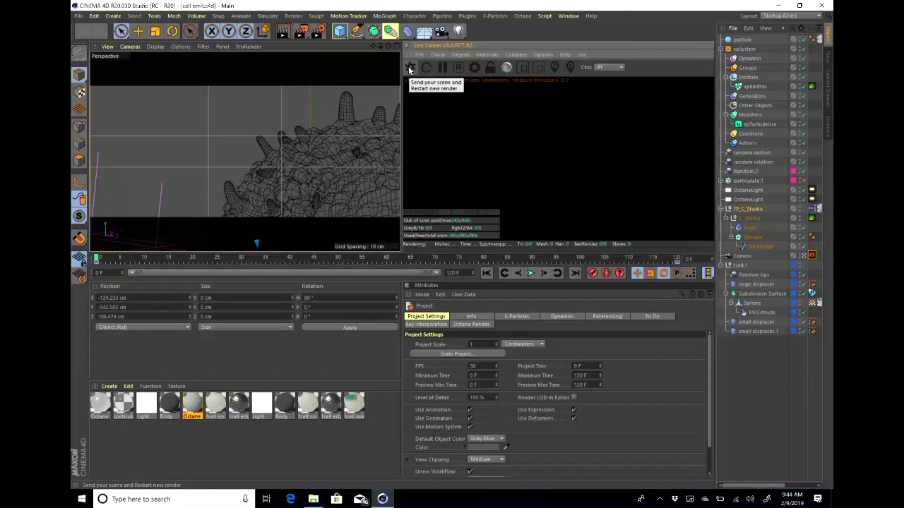
click(409, 69)
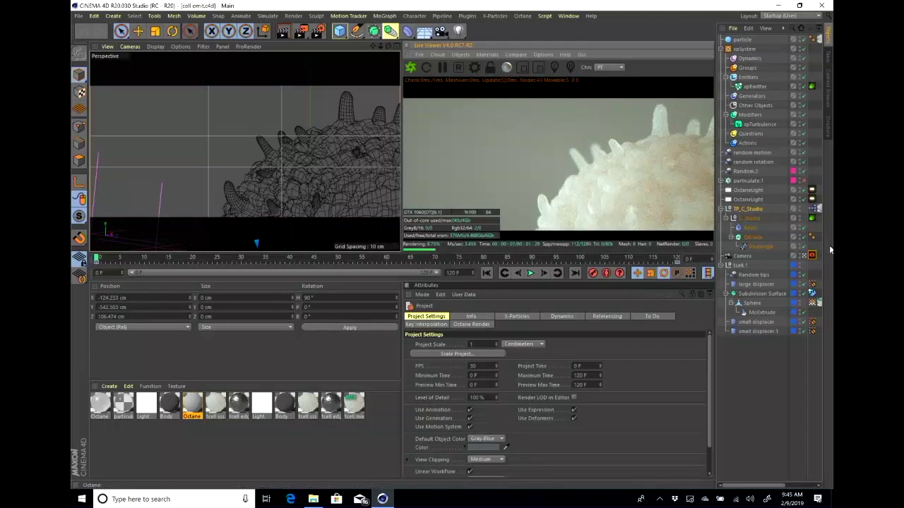
Step: Delete the position and rotation animation tracks of the Camera object
click(748, 258)
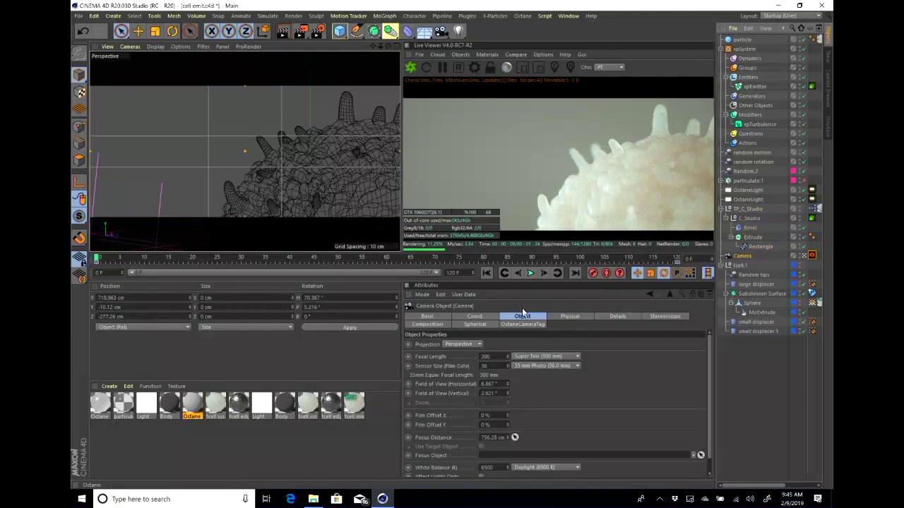
click(473, 316)
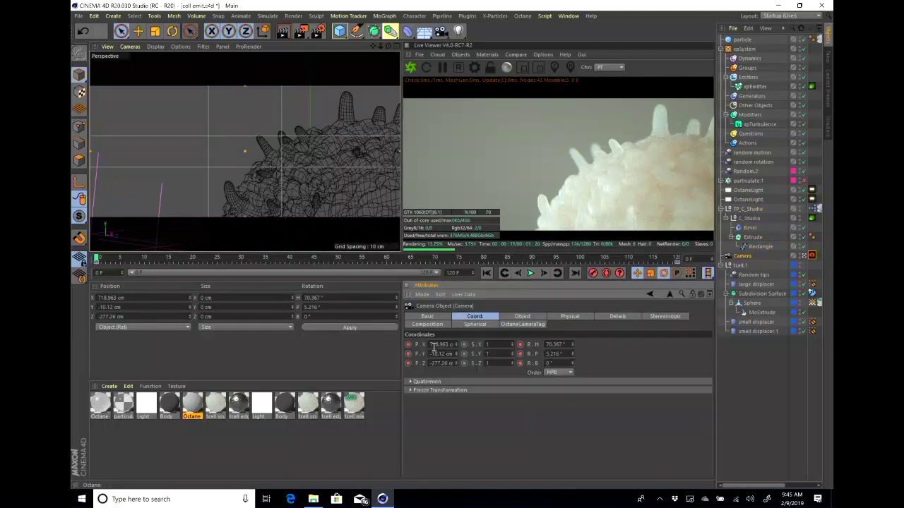
right_click(529, 349)
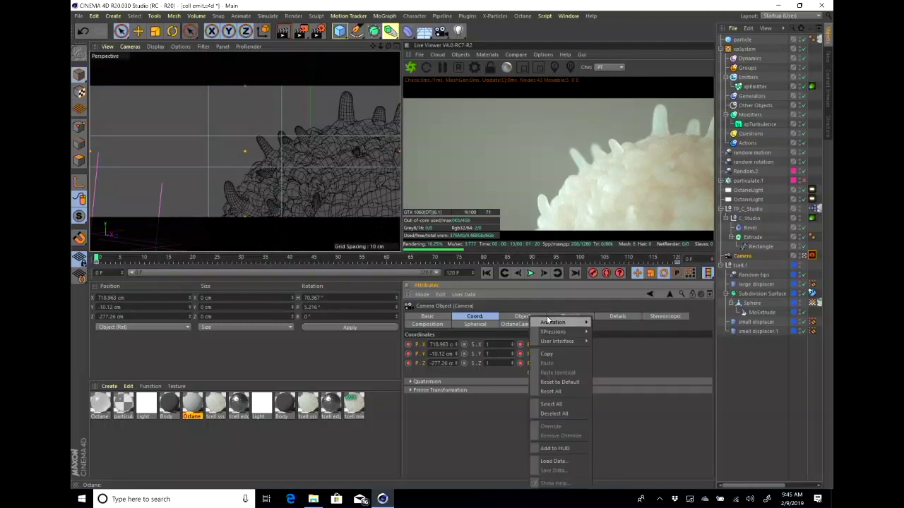
mouse_move(549, 324)
click(617, 392)
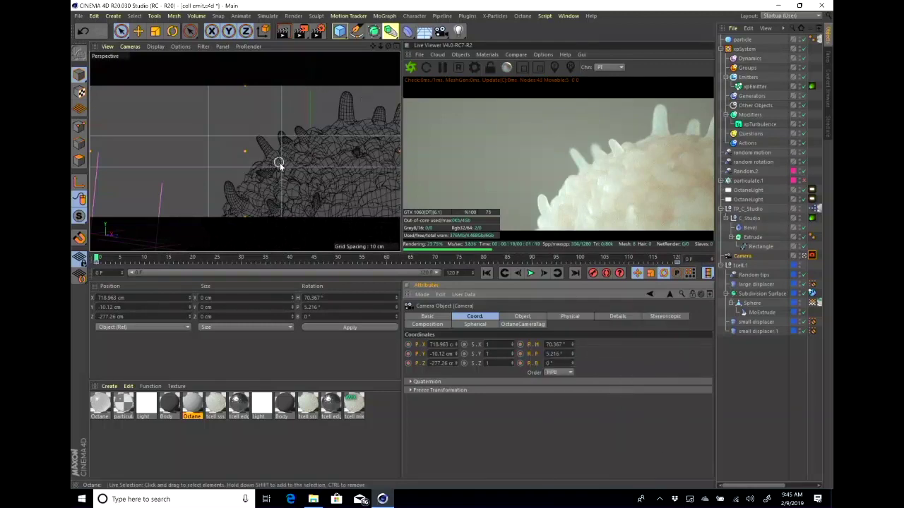
Step: Reposition the camera closer to the spiky cell and pick the render focus on the cell's surface
mouse_move(280, 163)
alt+mouse_down()
mouse_move(290, 177)
mouse_move(320, 167)
mouse_move(295, 168)
alt+mouse_up()
alt+right_drag(294, 167, 266, 163)
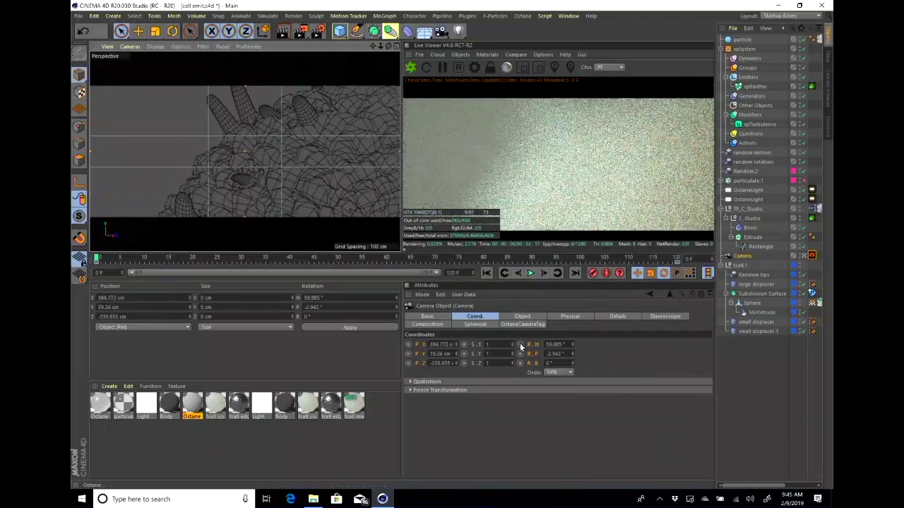
click(555, 67)
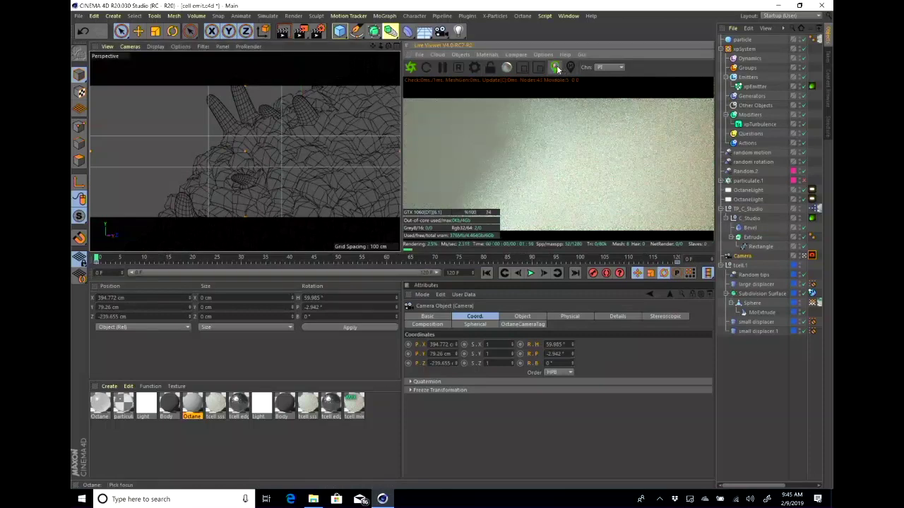
click(564, 165)
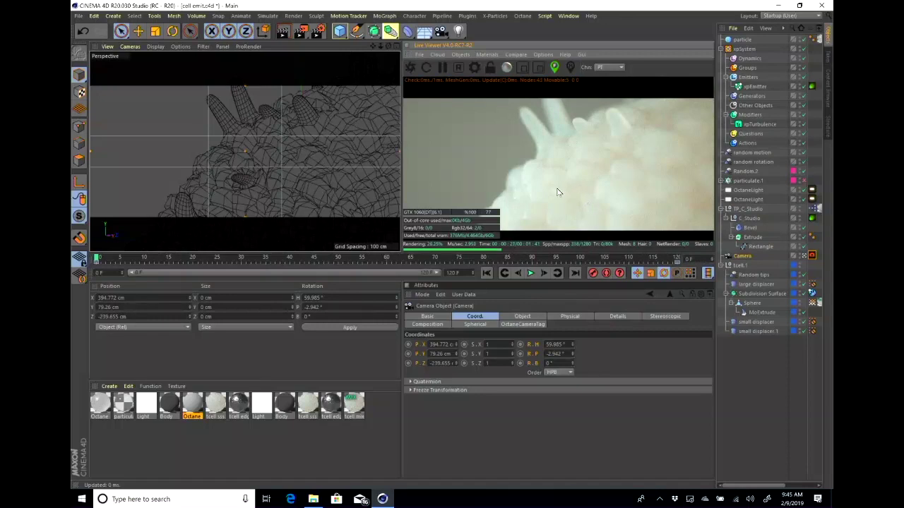
click(477, 223)
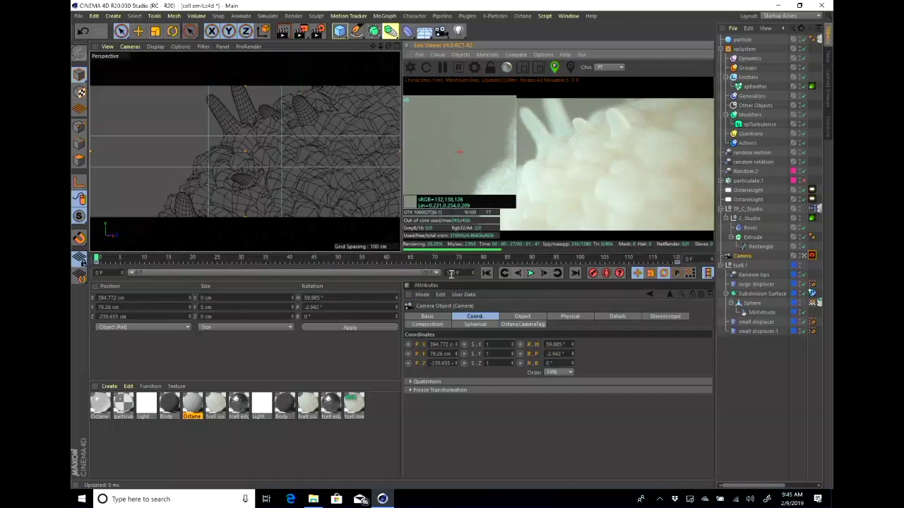
Step: Pause the live render and play the particle simulation, stopping at frame 59
click(442, 67)
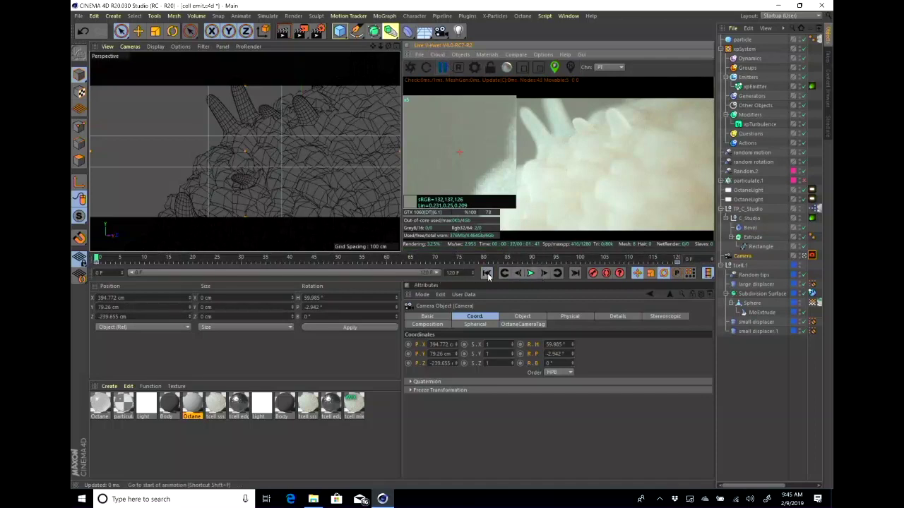
click(531, 273)
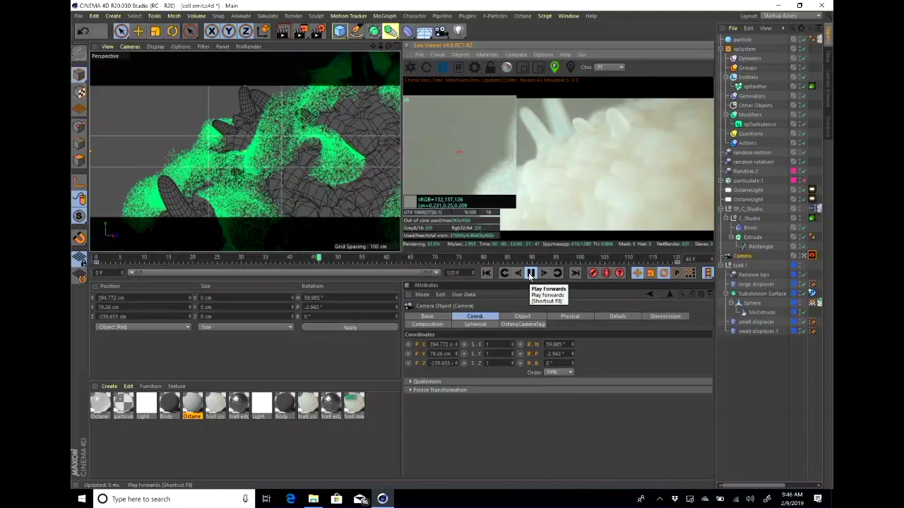
click(530, 274)
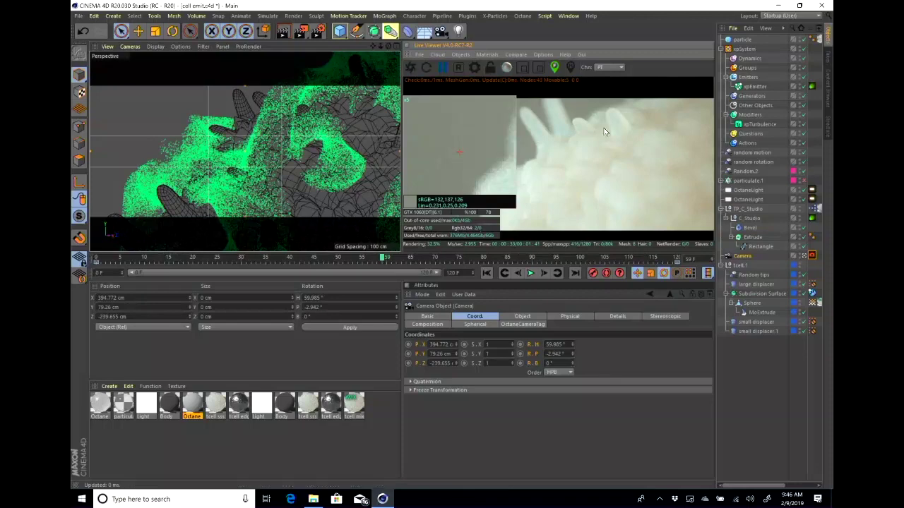
Step: Restart the live render with the emitted particles, refocus it on the cell, and move the timeline to frame 11
click(412, 67)
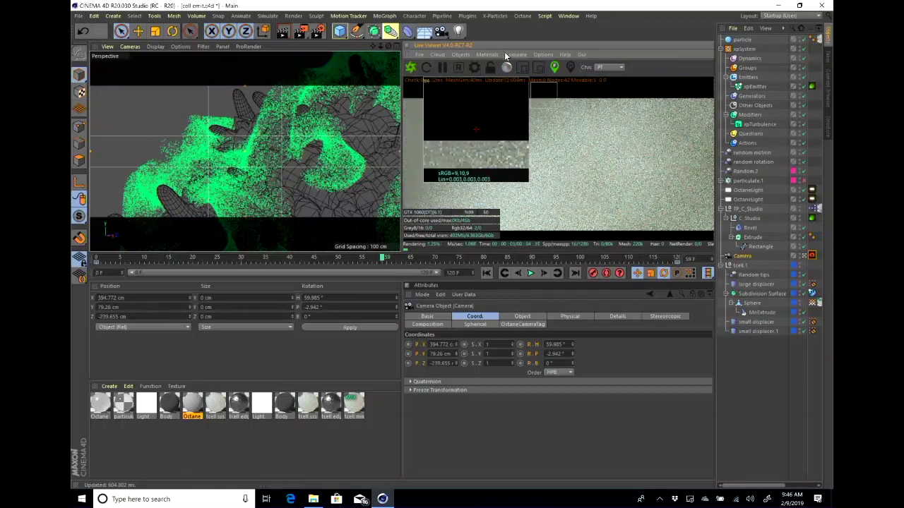
click(556, 66)
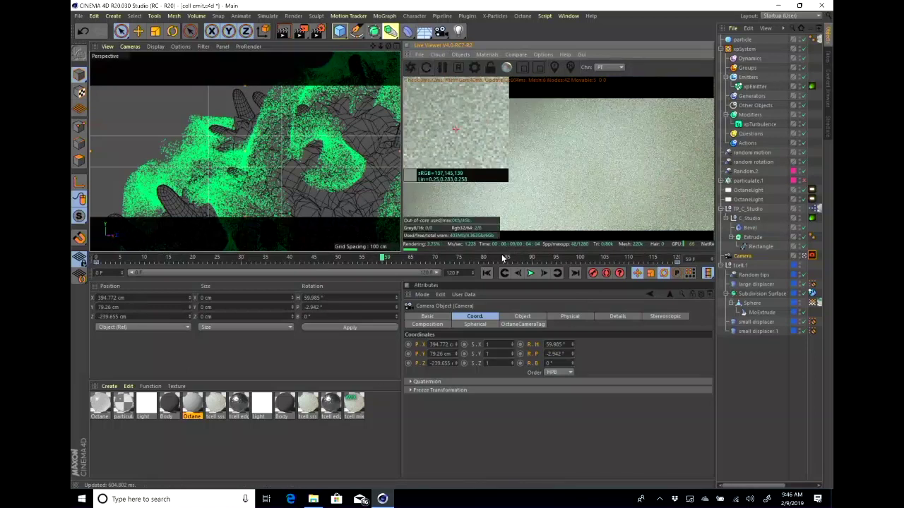
click(554, 67)
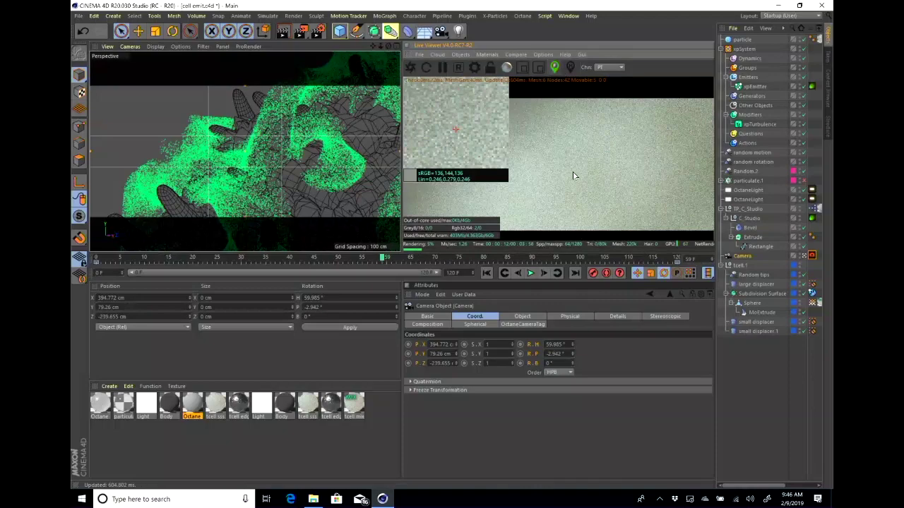
click(573, 172)
click(148, 258)
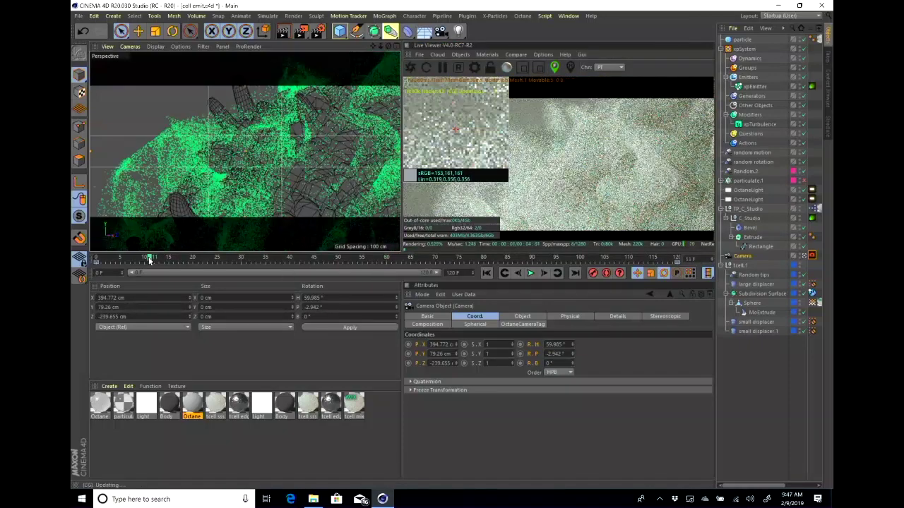
Step: Browse the Octane material and object types, then inspect the particle rendering settings of the xpEmitter's Octane object tag
click(487, 55)
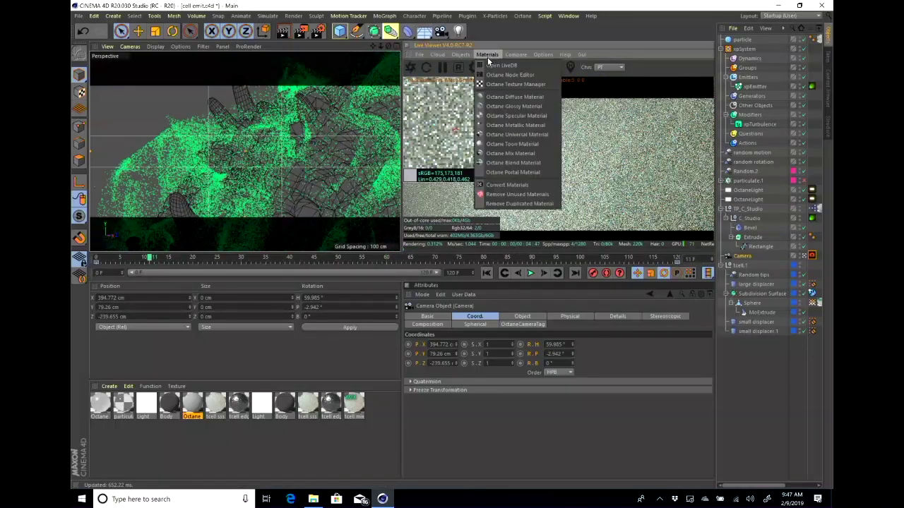
mouse_move(462, 54)
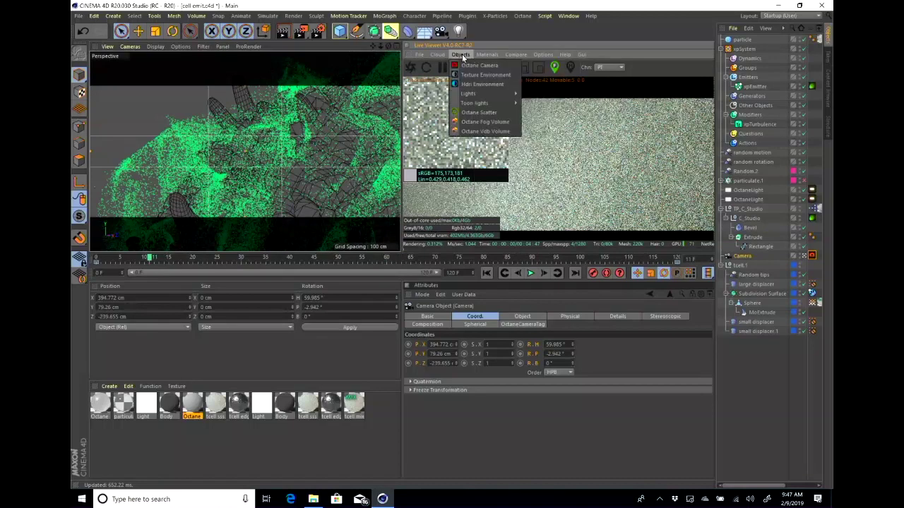
click(462, 55)
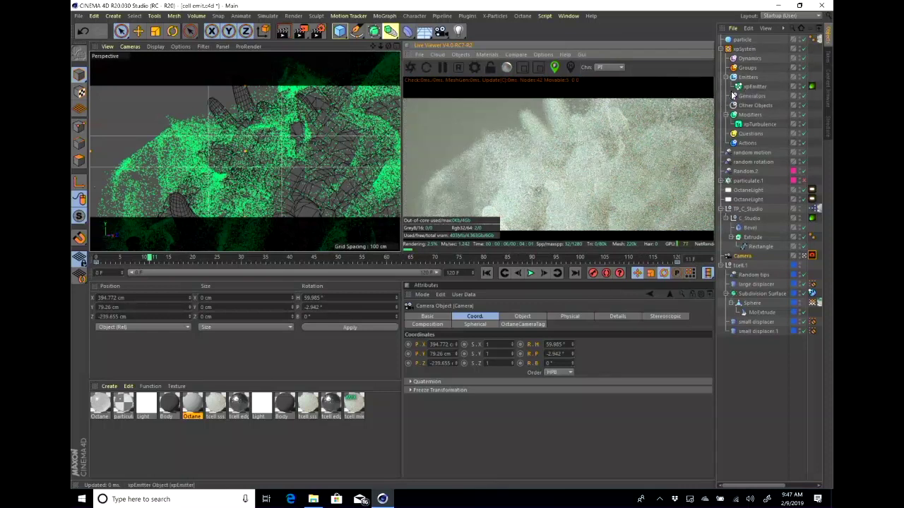
click(812, 86)
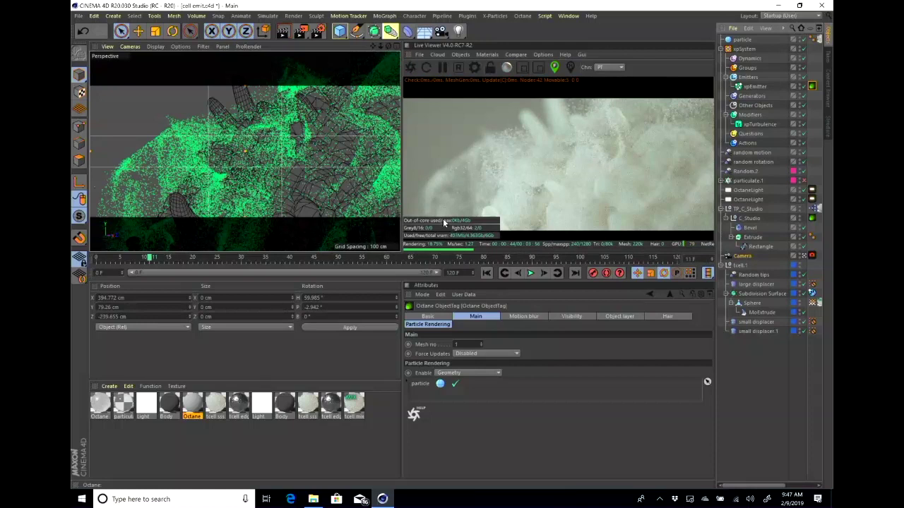
Step: Close the cell emit project without saving the changes
click(78, 16)
click(81, 72)
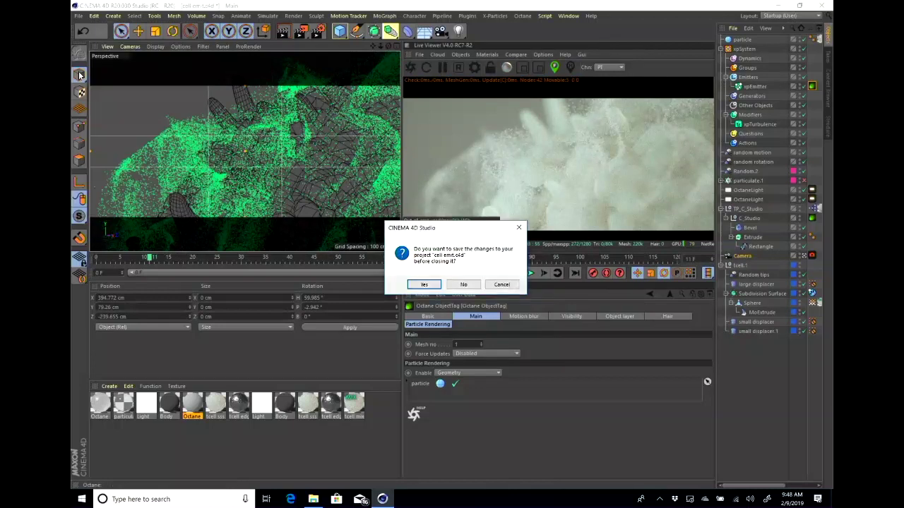
click(462, 284)
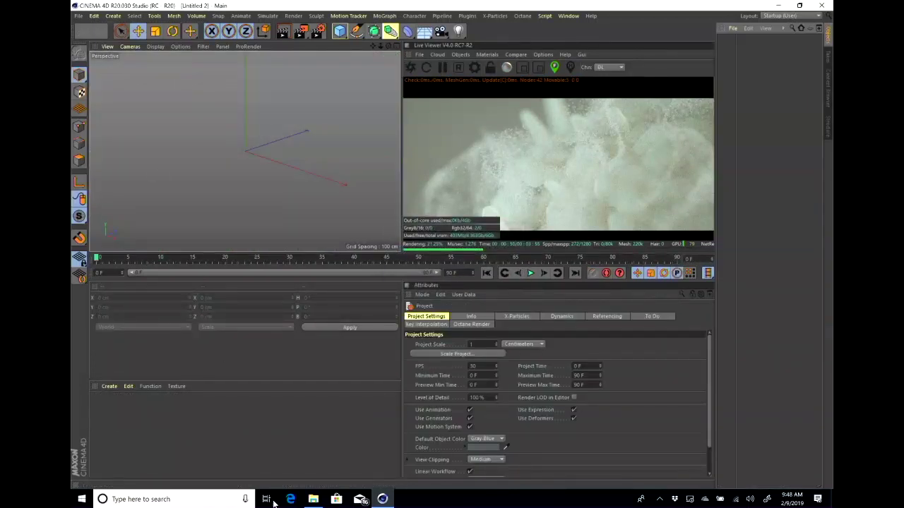
Step: Switch to File Explorer and open the demo_emit folder inside demo_UGA
click(313, 499)
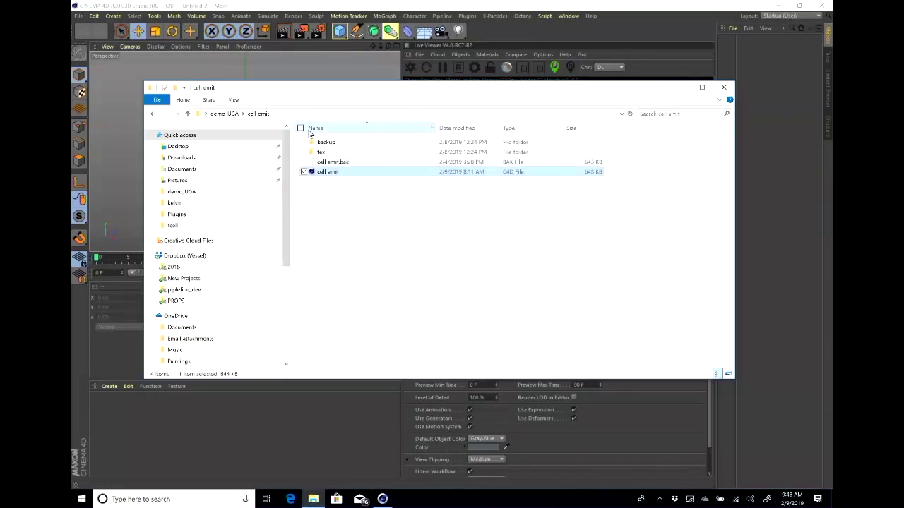
click(229, 113)
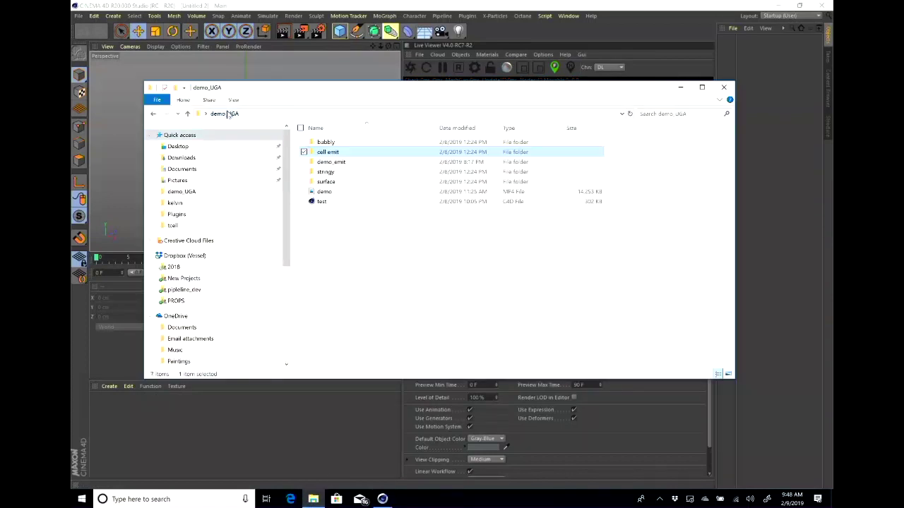
click(339, 164)
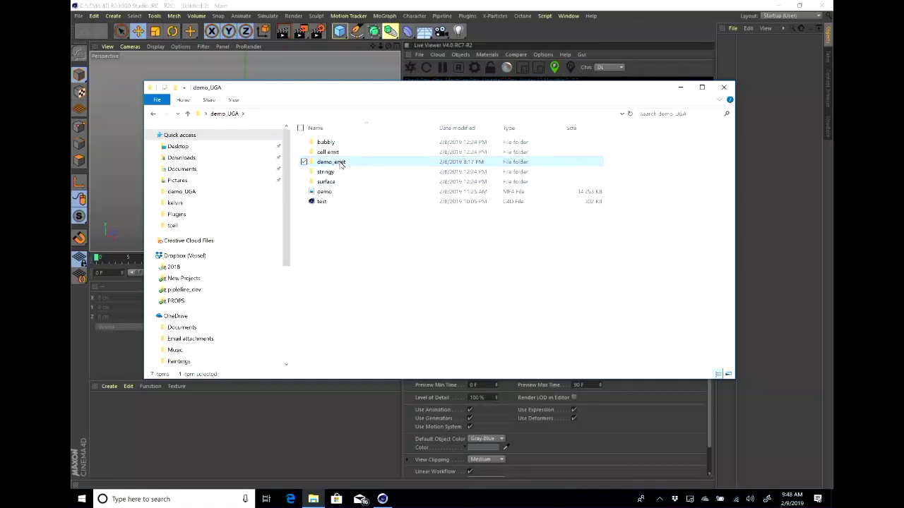
double_click(339, 164)
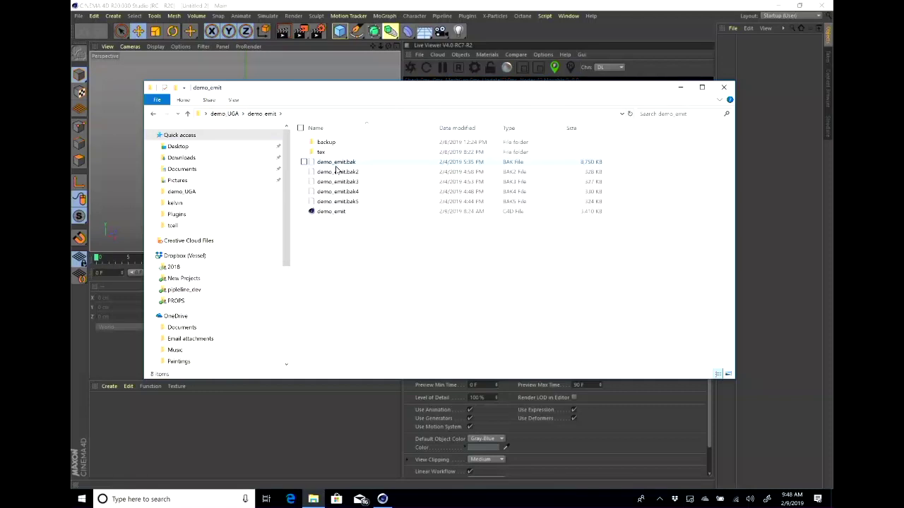
Step: Open the demo_emit project, minimize File Explorer, enlarge the perspective view and start the Octane live render
double_click(329, 212)
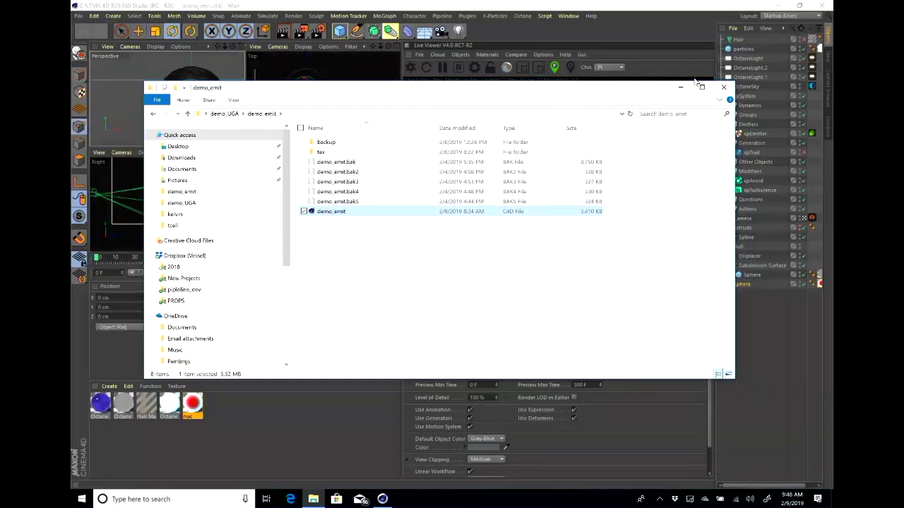
click(680, 86)
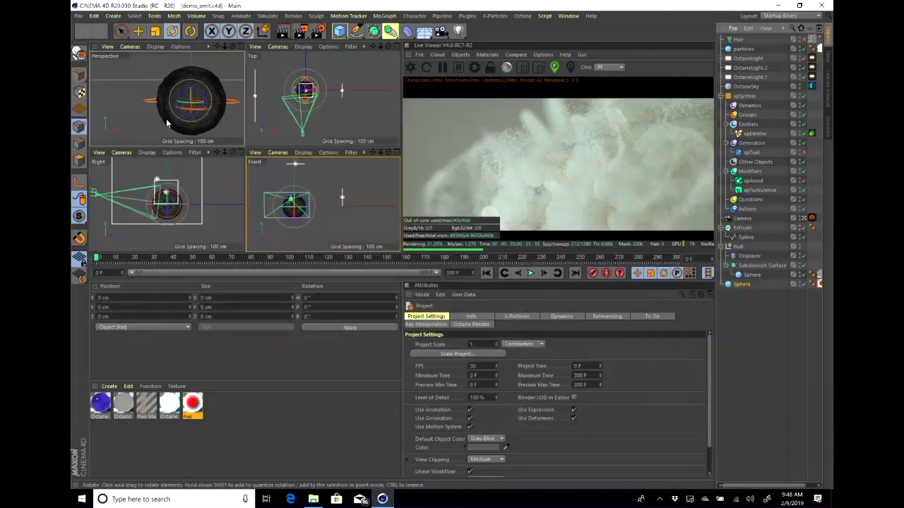
middle_click(167, 121)
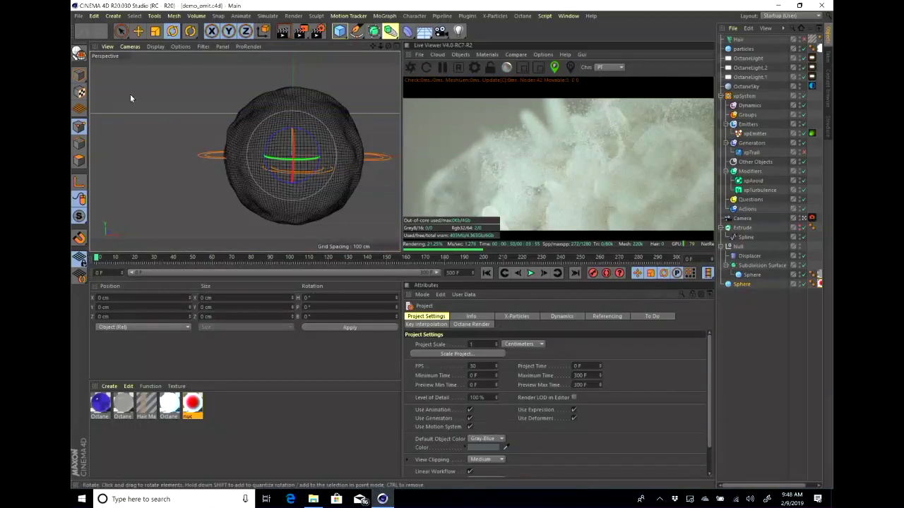
click(409, 68)
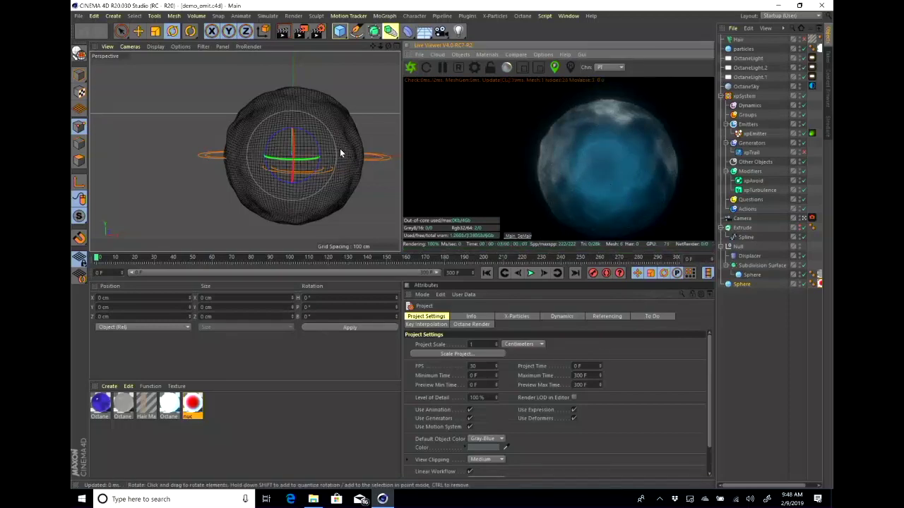
Step: Inspect the Octane camera tag's thin-lens settings, then set the camera's Focus Object to the standalone Sphere at the end of the object hierarchy
alt+drag(340, 152, 317, 157)
scroll(314, 148, up, 3)
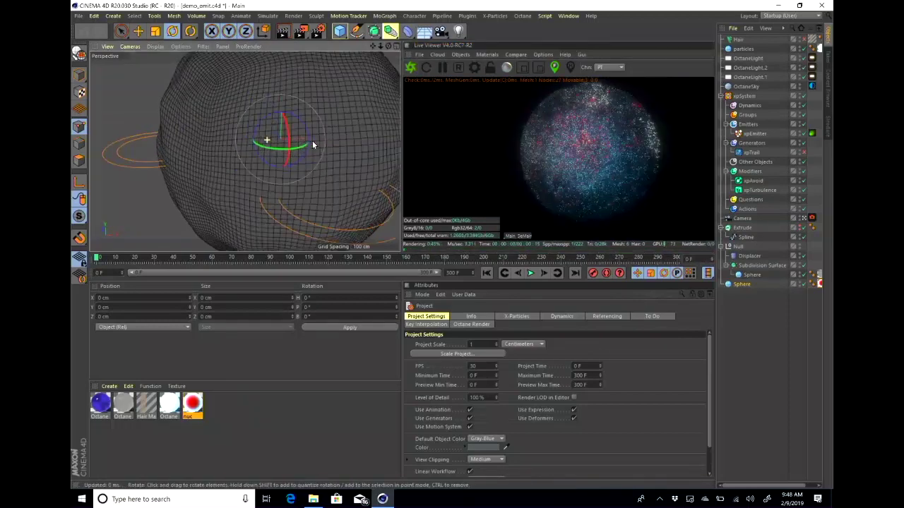
scroll(313, 144, up, 2)
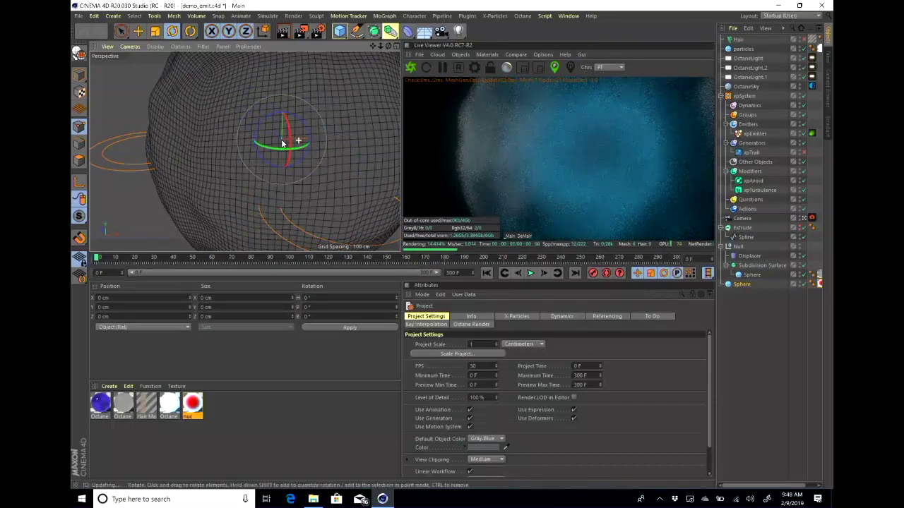
scroll(281, 143, down, 3)
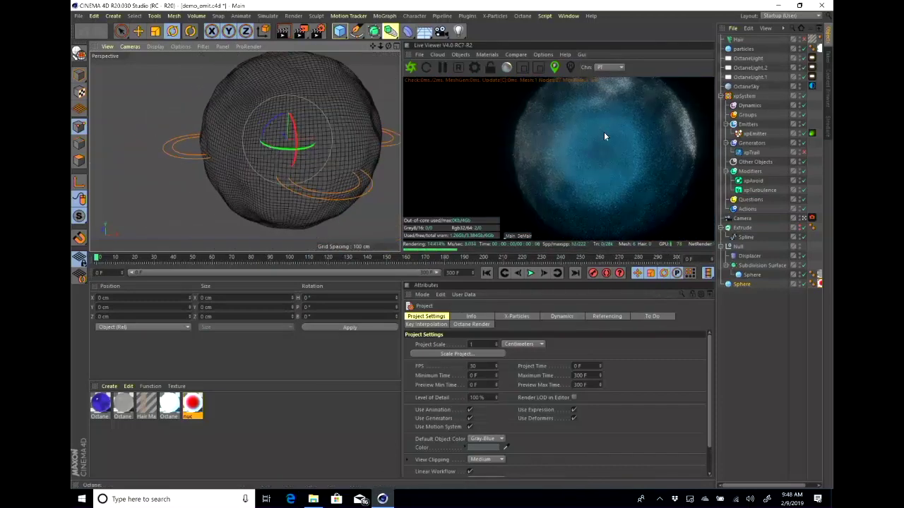
click(811, 218)
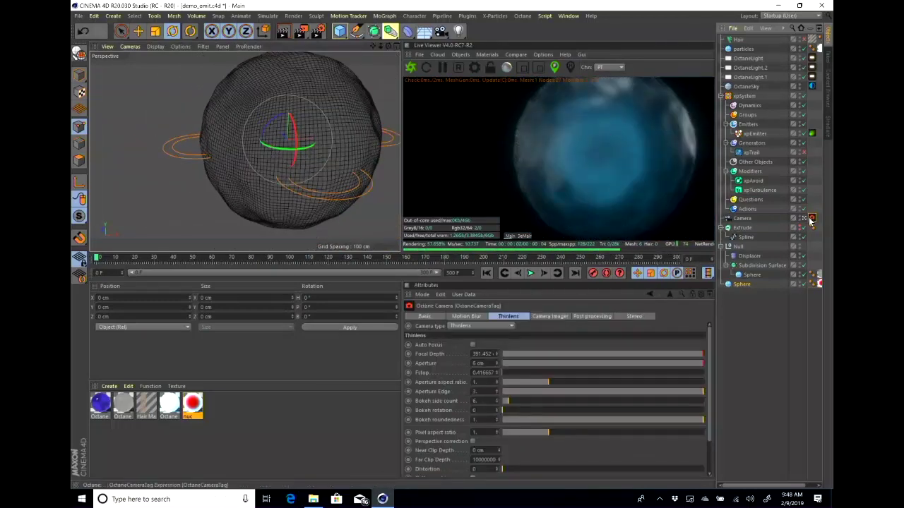
click(745, 218)
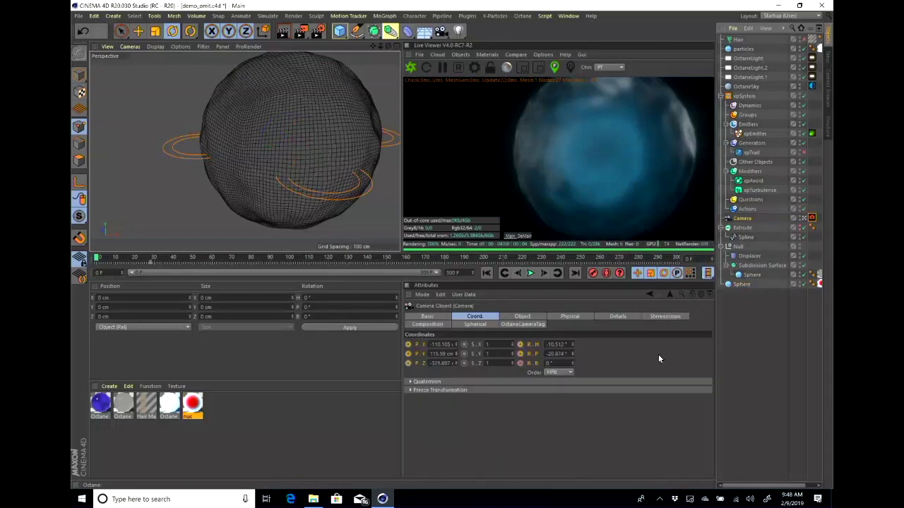
click(523, 316)
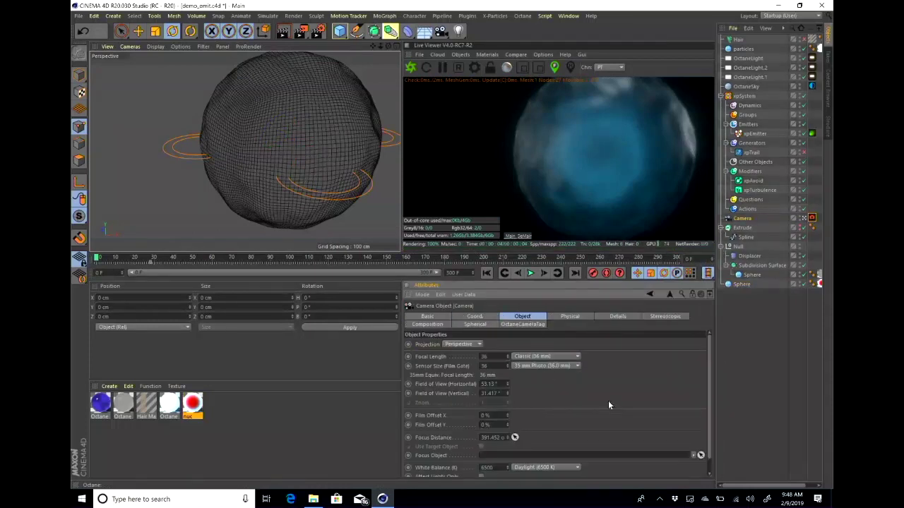
drag(747, 288, 679, 376)
drag(622, 446, 622, 455)
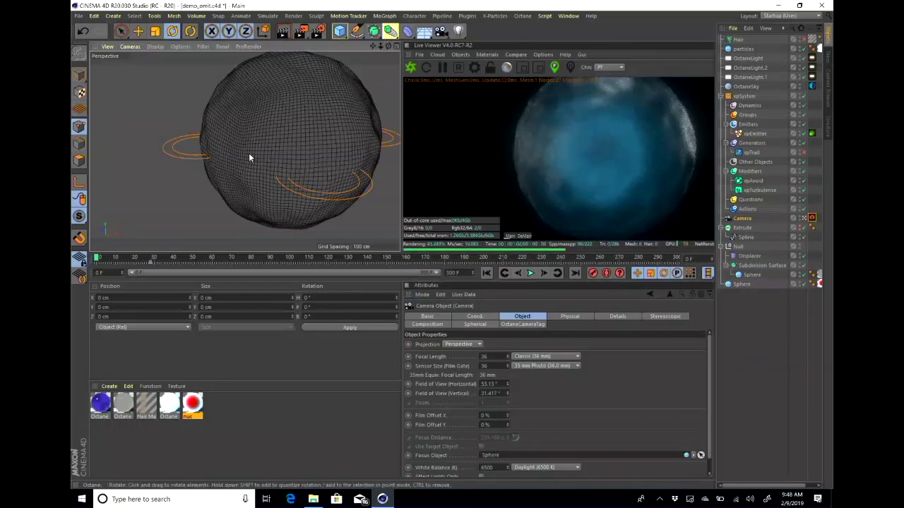
Step: Play the particle emission around the cell in short runs up to frame 36, then return to the start of the animation
alt+drag(248, 153, 240, 144)
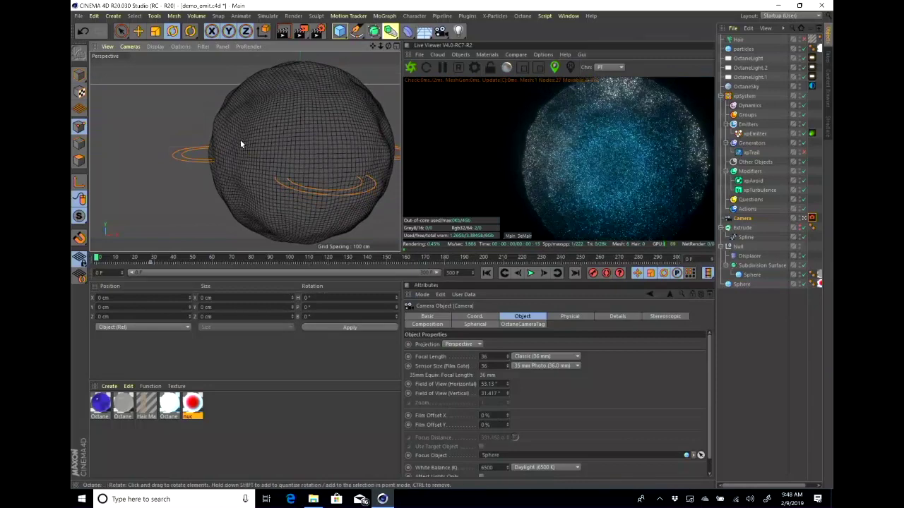
click(533, 274)
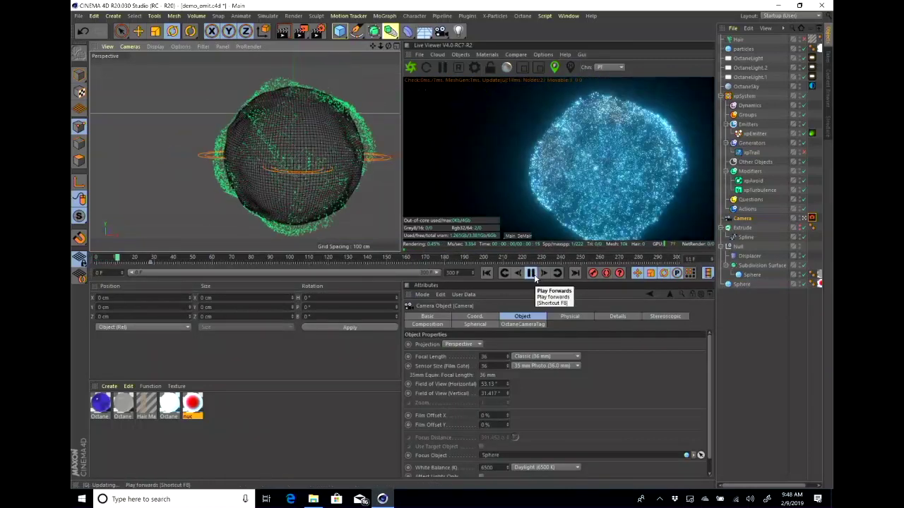
click(531, 274)
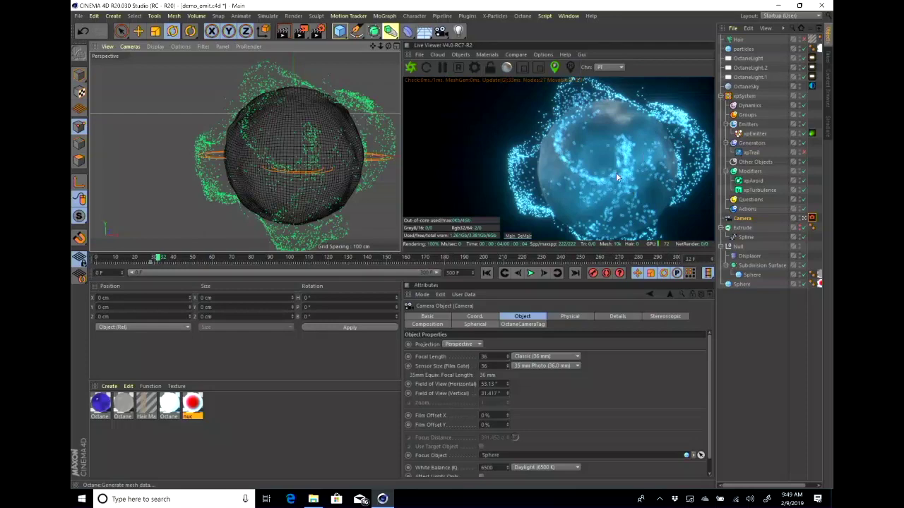
click(508, 274)
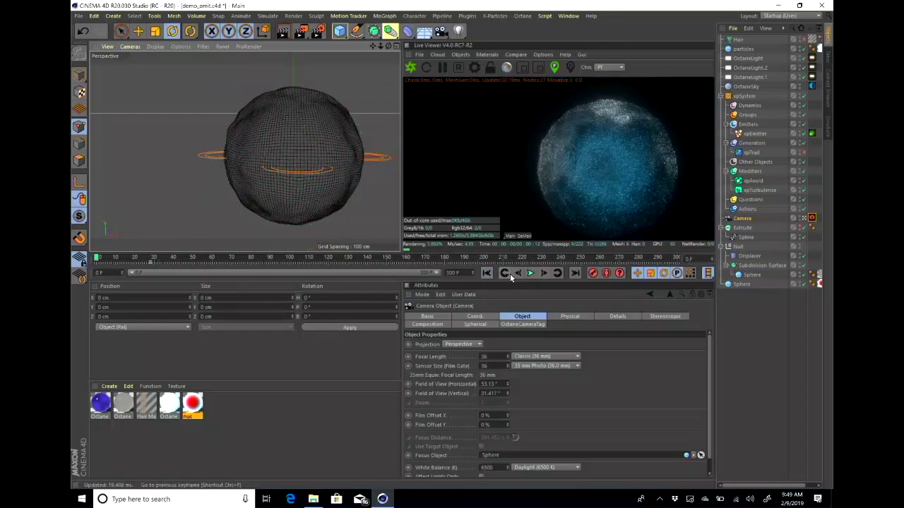
click(529, 273)
click(530, 273)
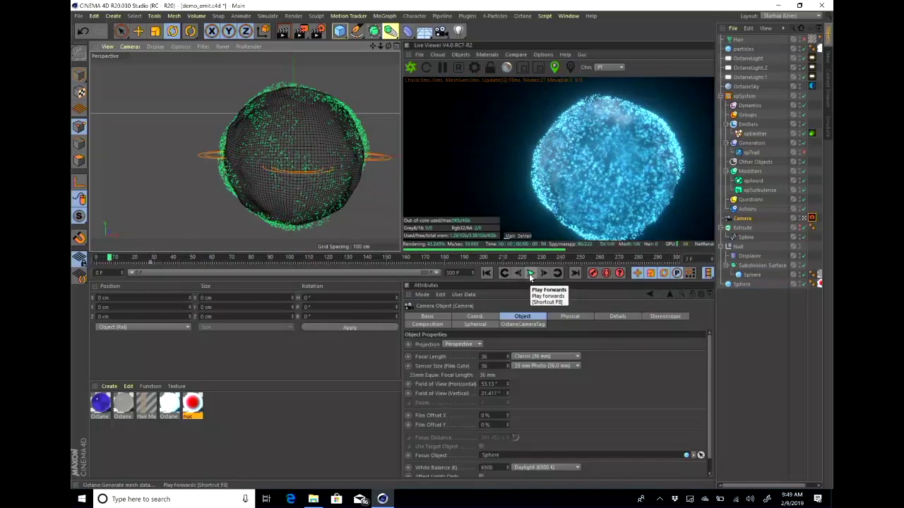
click(531, 273)
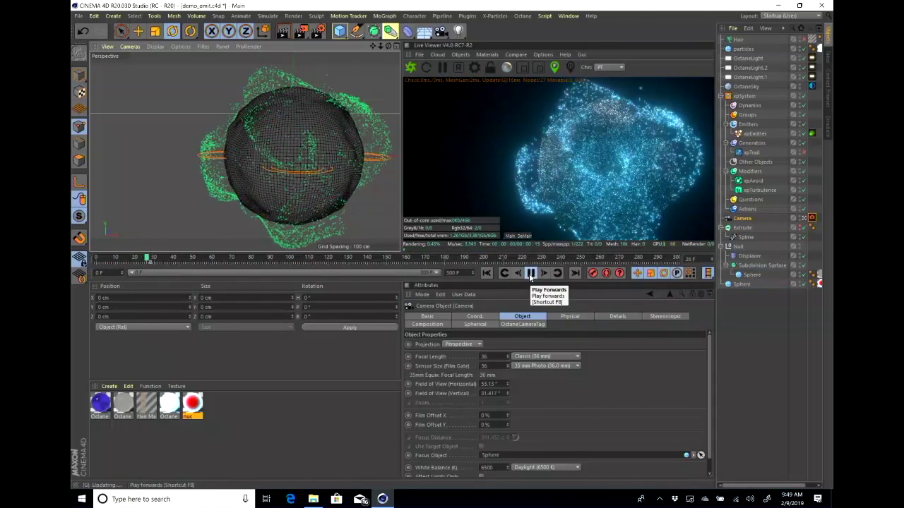
click(530, 275)
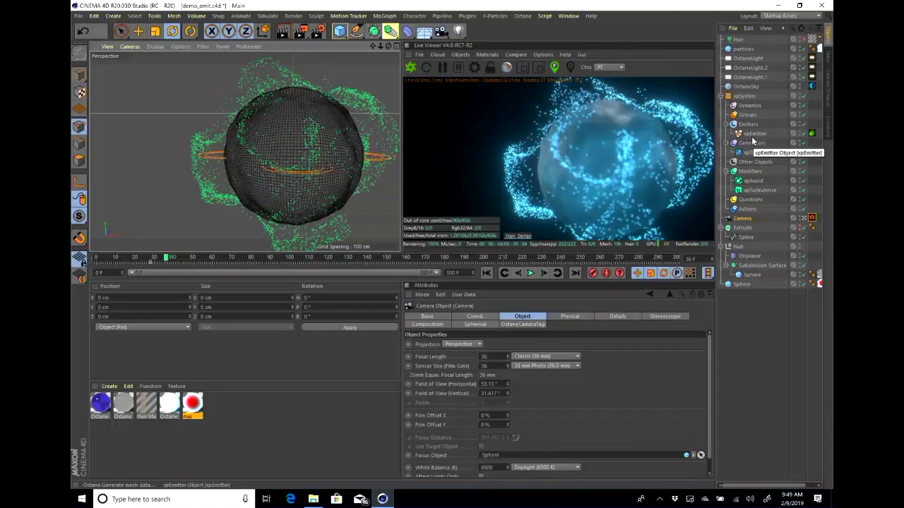
click(486, 274)
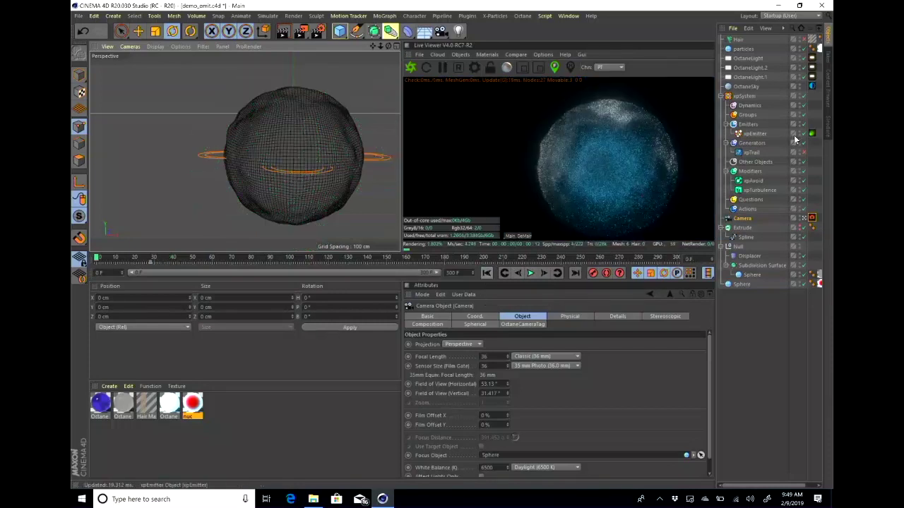
Step: Replace the existing xpSystem and everything in it with a new xpSystem, pausing the live render
click(745, 96)
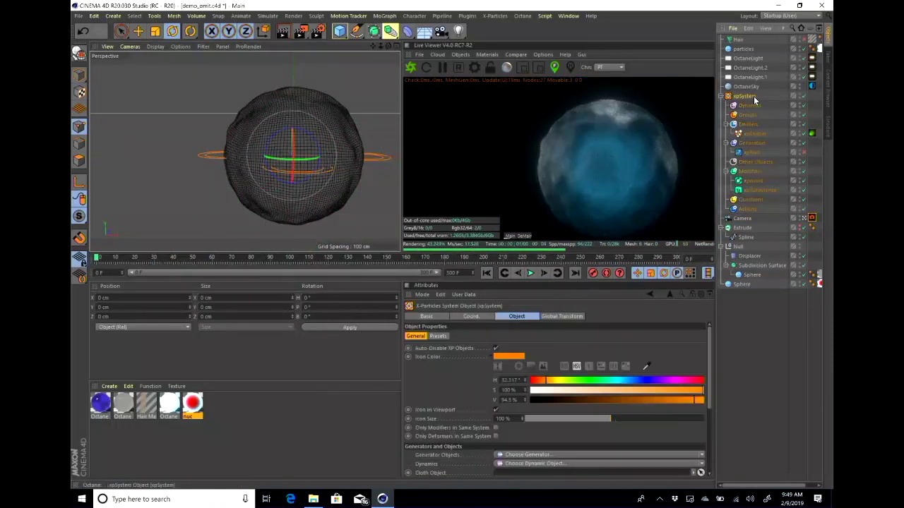
key(Delete)
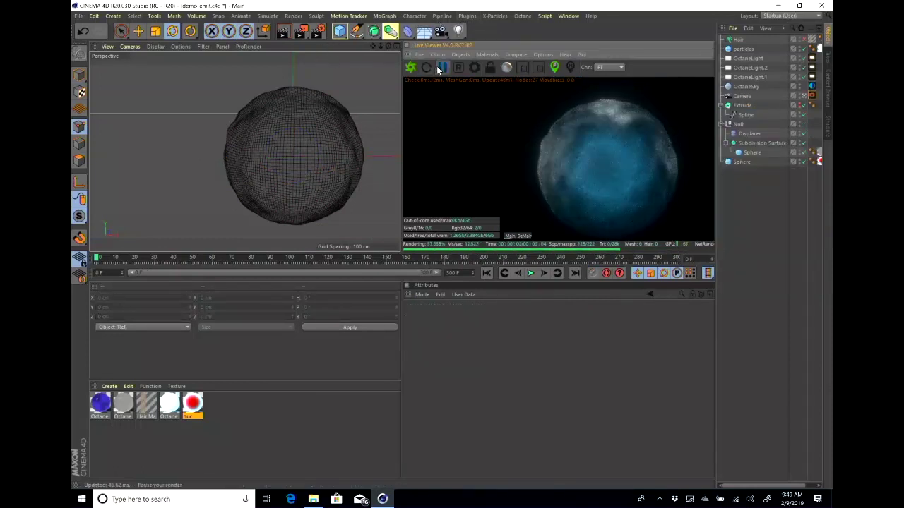
click(494, 16)
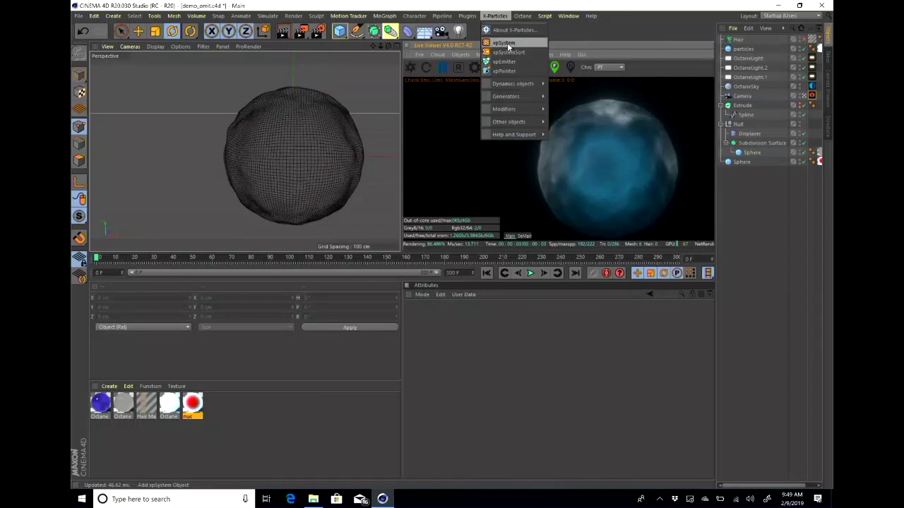
click(508, 46)
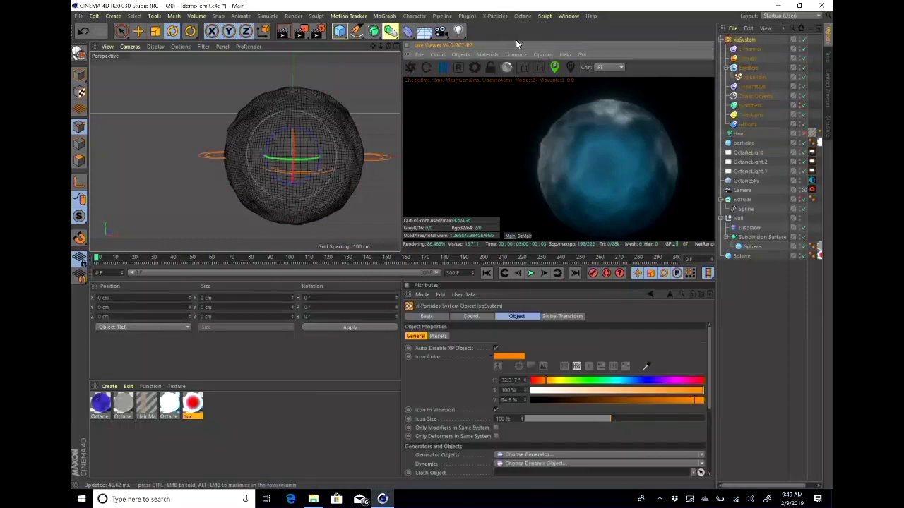
Step: Set the xpEmitter's shape to Object, using the Sphere under the Subdivision Surface as source and emitting from Polygon Area
click(756, 76)
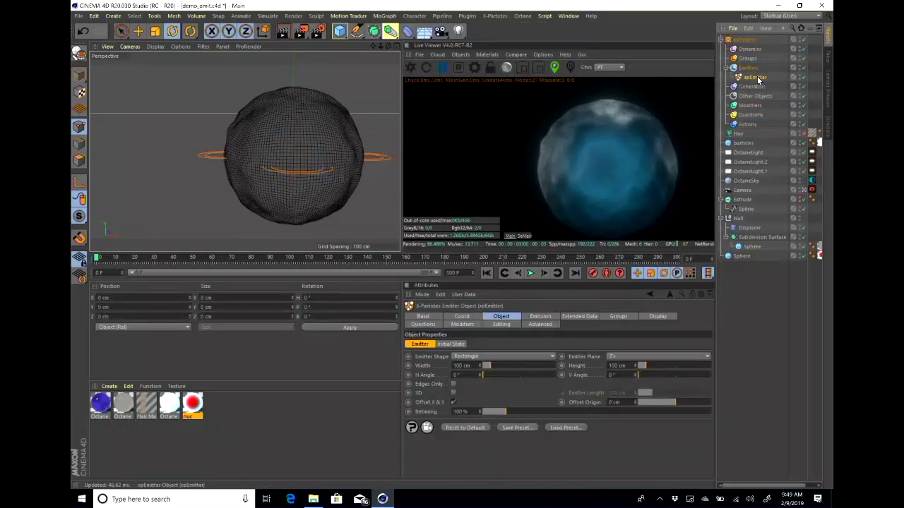
click(525, 355)
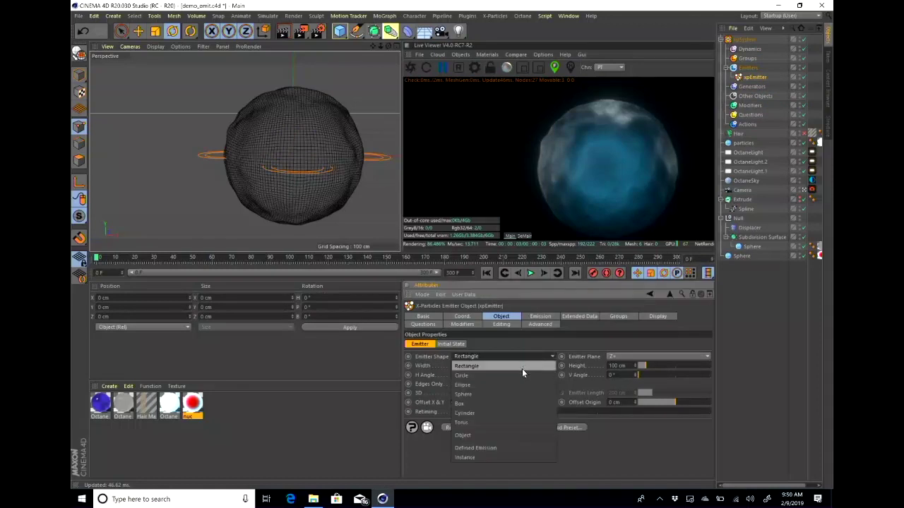
click(504, 434)
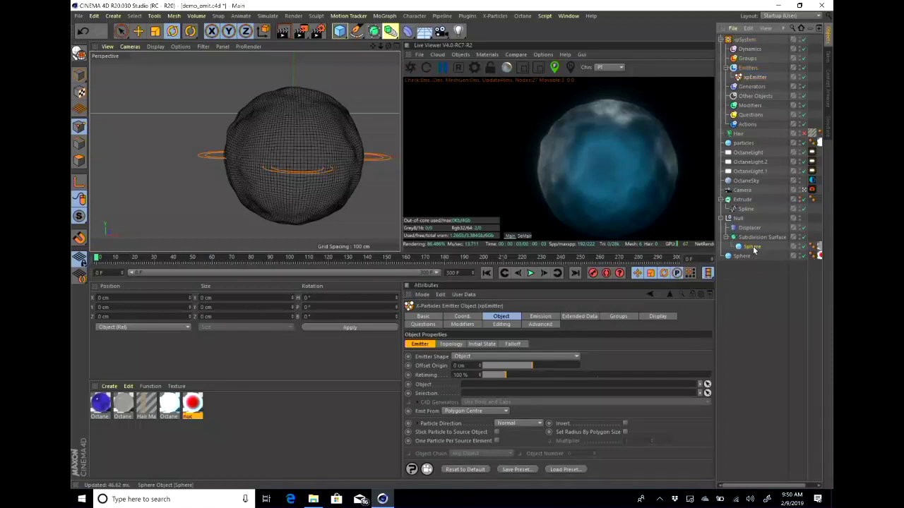
drag(585, 373, 568, 384)
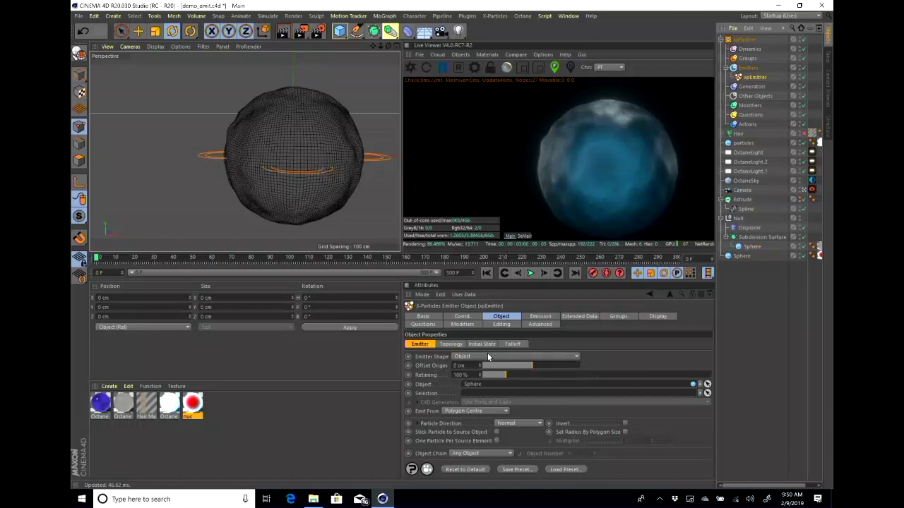
click(479, 412)
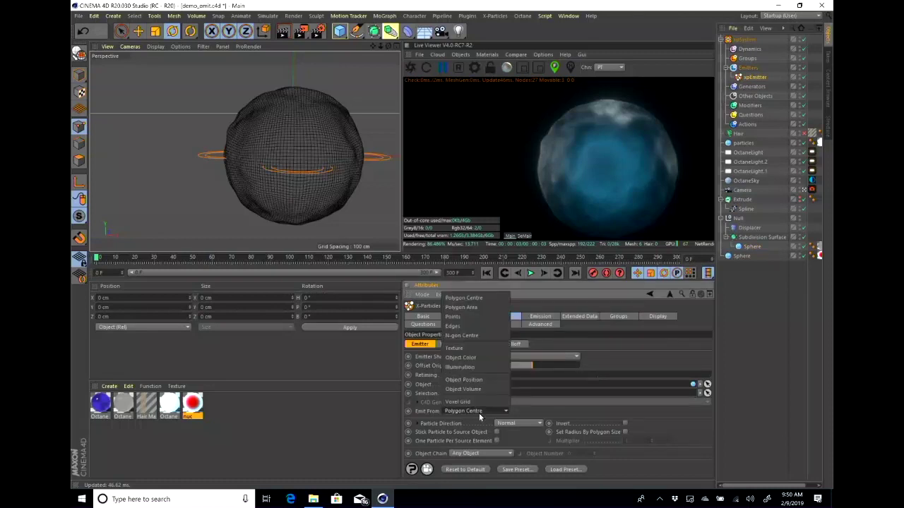
click(485, 307)
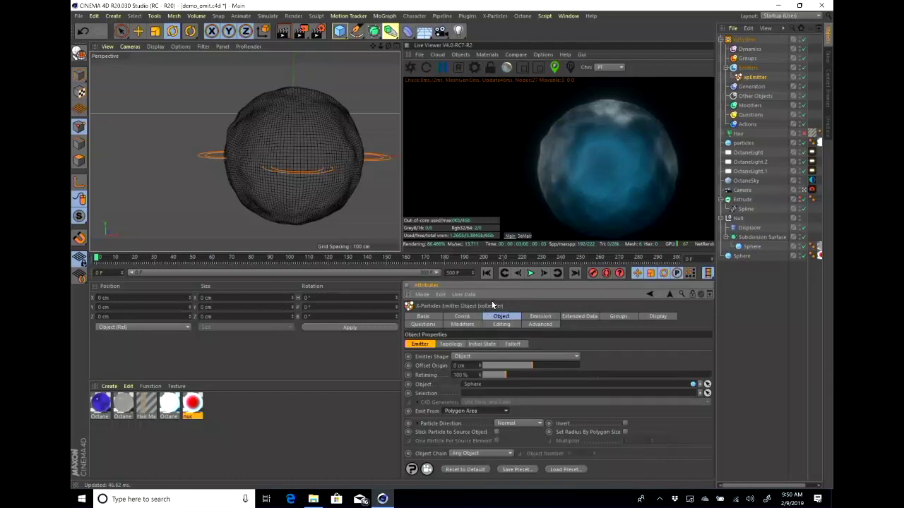
Step: Play the new emitter's particles to about frame 119 and rewind the animation to the start
click(530, 272)
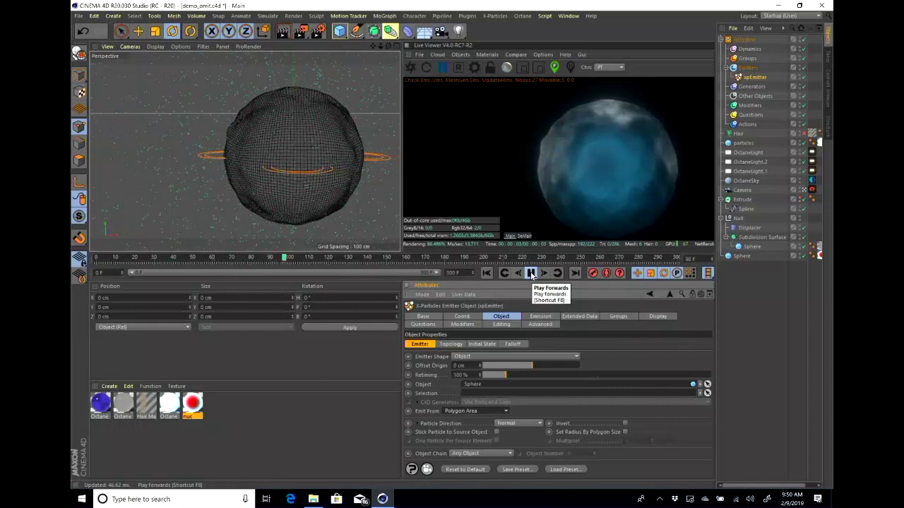
click(531, 272)
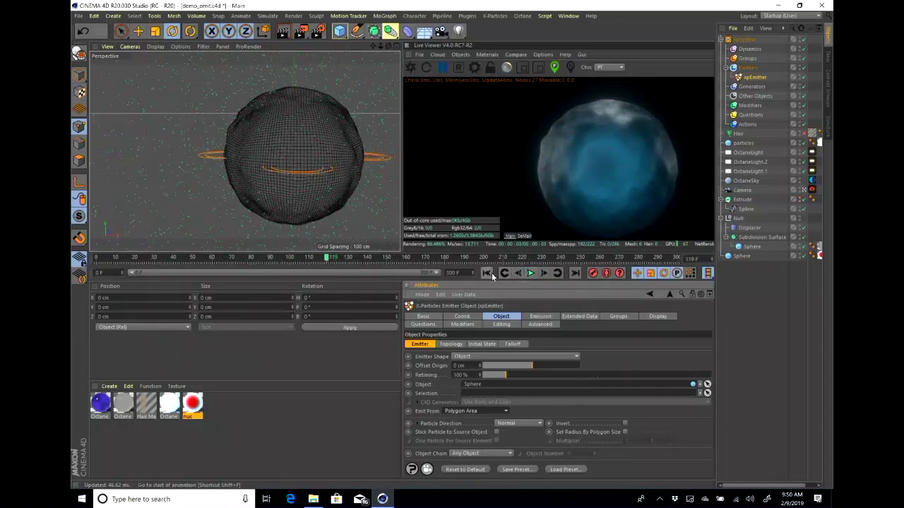
click(489, 272)
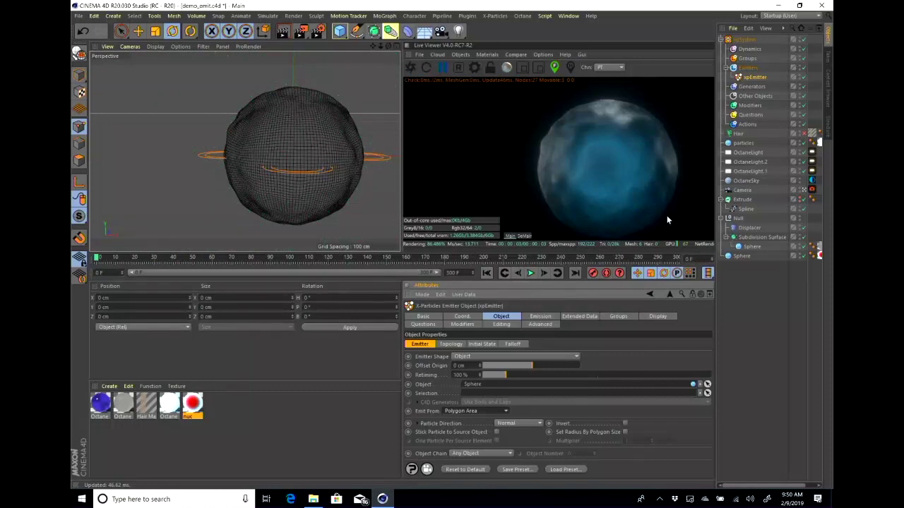
Step: Add an xpTurbulence motion modifier to the new xpSystem's Modifiers folder
click(751, 107)
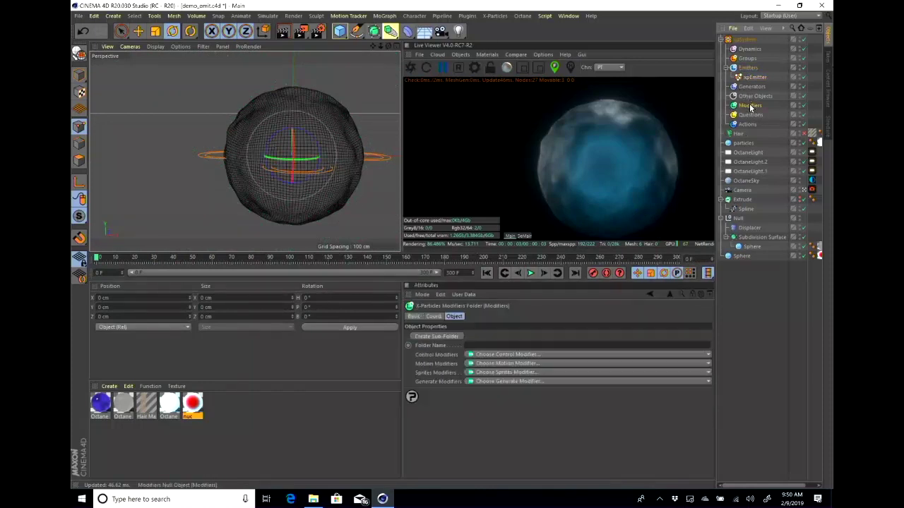
click(541, 363)
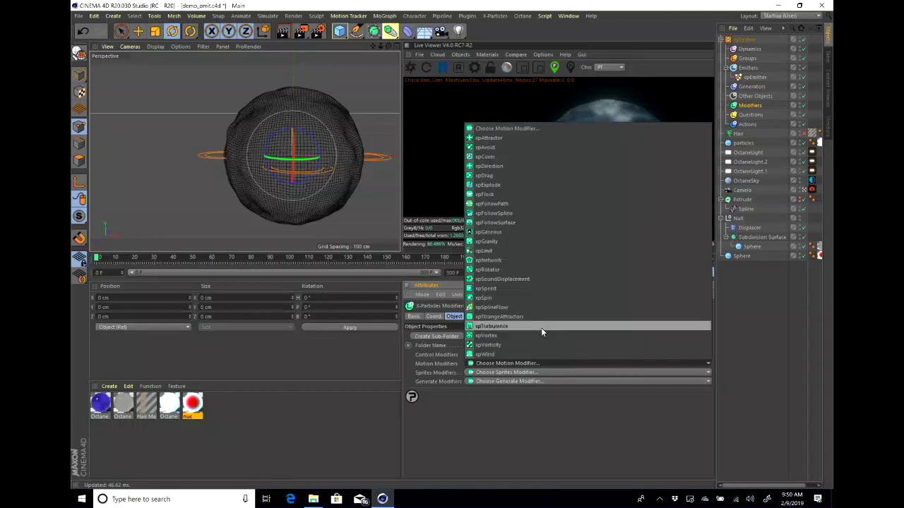
click(541, 327)
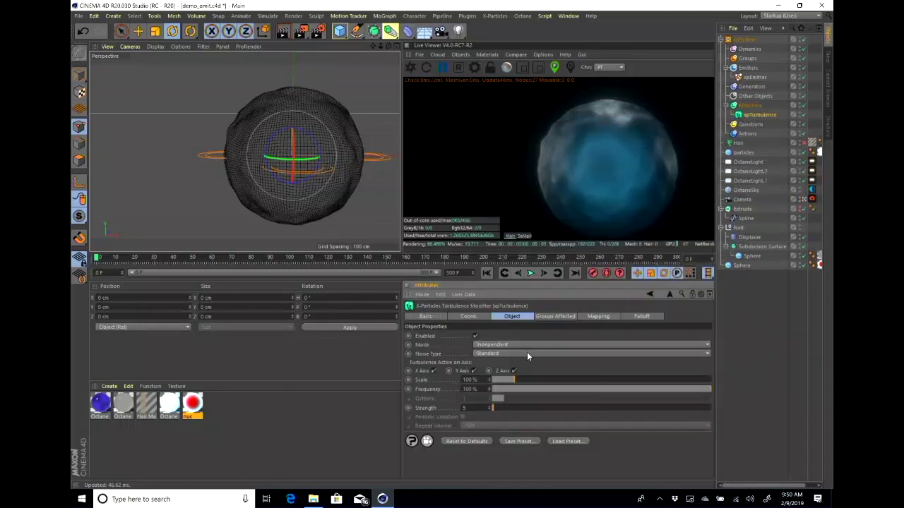
Step: Set the xpTurbulence modifier's noise type to Curl and play the particle simulation
click(526, 352)
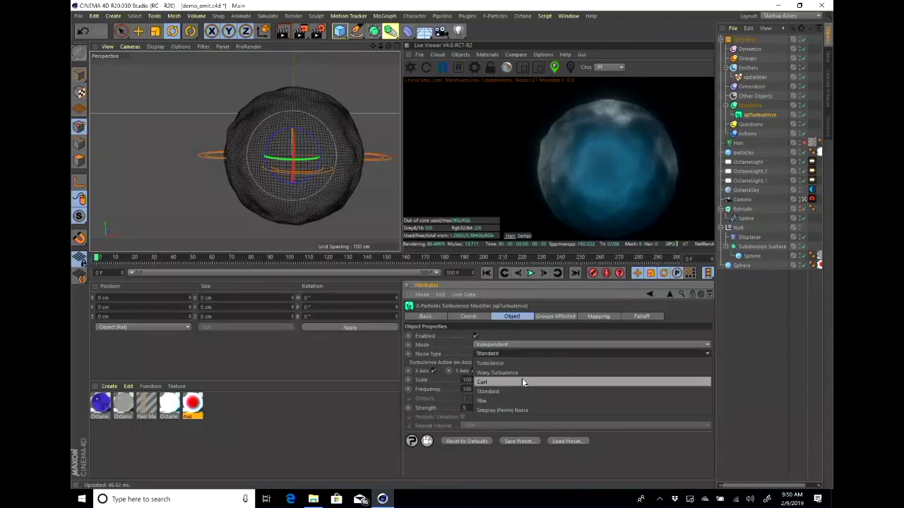
click(522, 378)
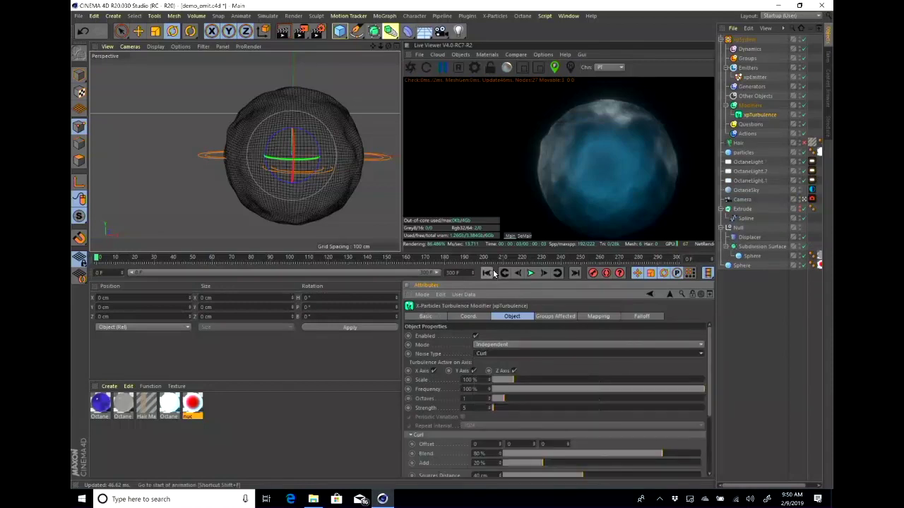
click(531, 273)
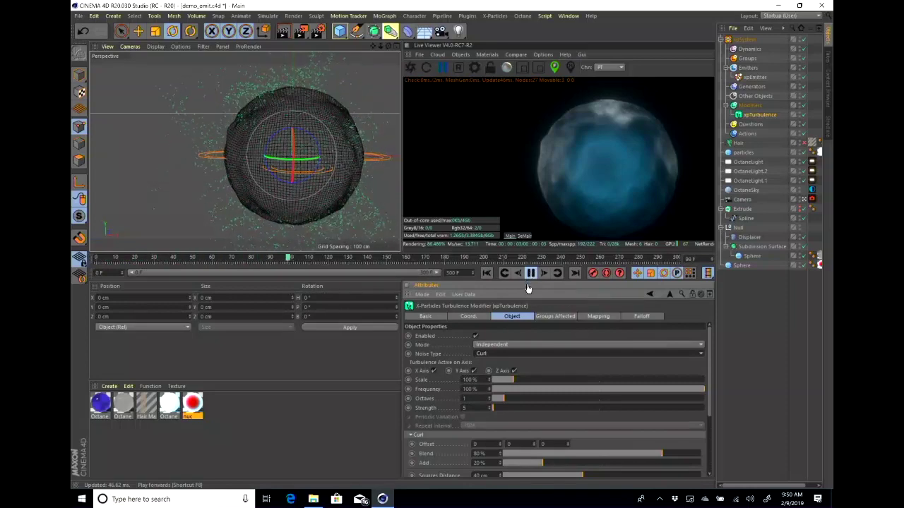
Step: Set the turbulence frequency to about 19.3% and scale to about 129% during playback, stopping at about frame 210
click(534, 389)
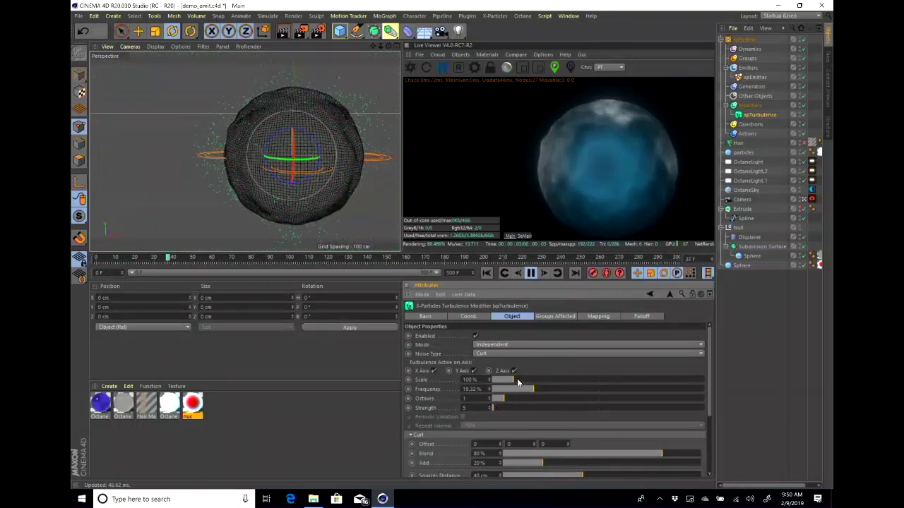
drag(517, 378, 524, 382)
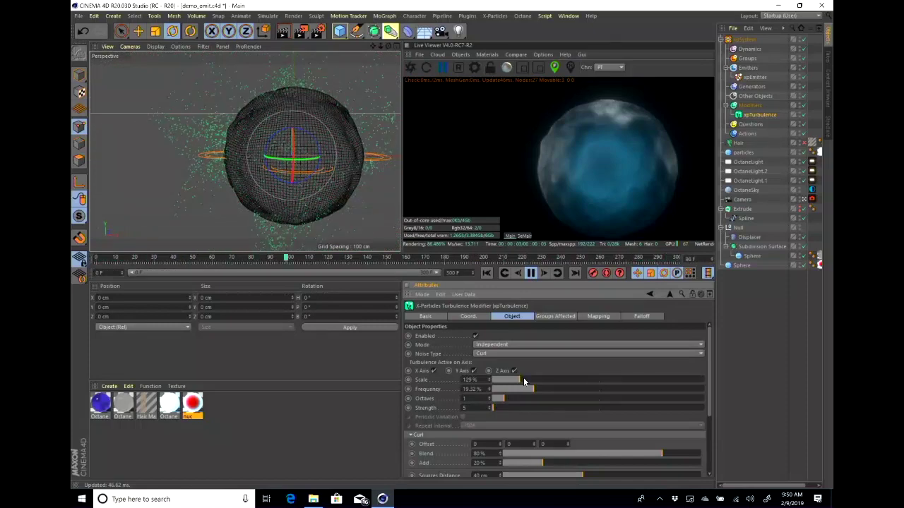
click(530, 273)
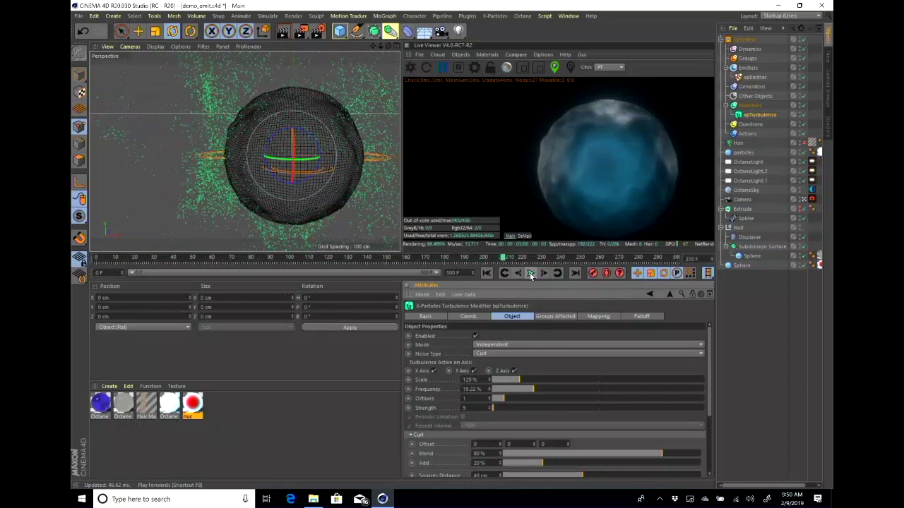
Step: Add an xpAvoid motion modifier to the Modifiers folder, with the Sphere under the Subdivision Surface as the object to avoid
click(750, 107)
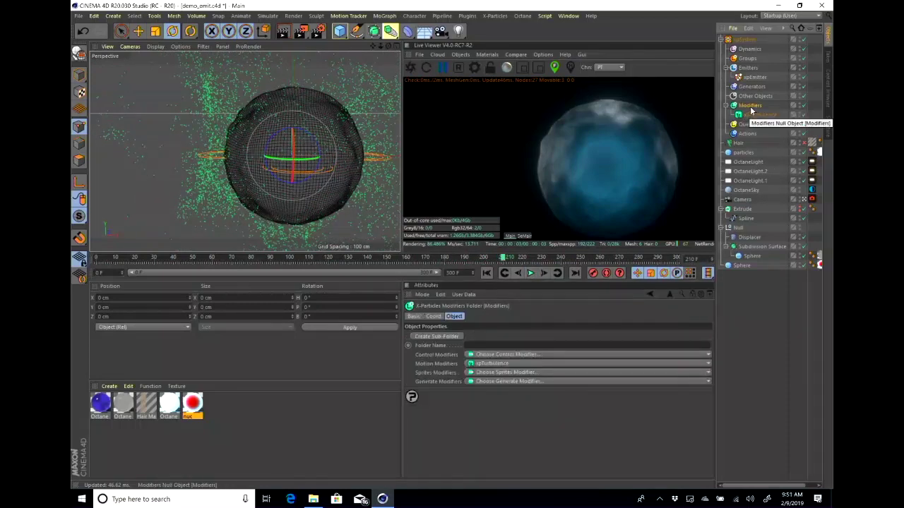
click(547, 365)
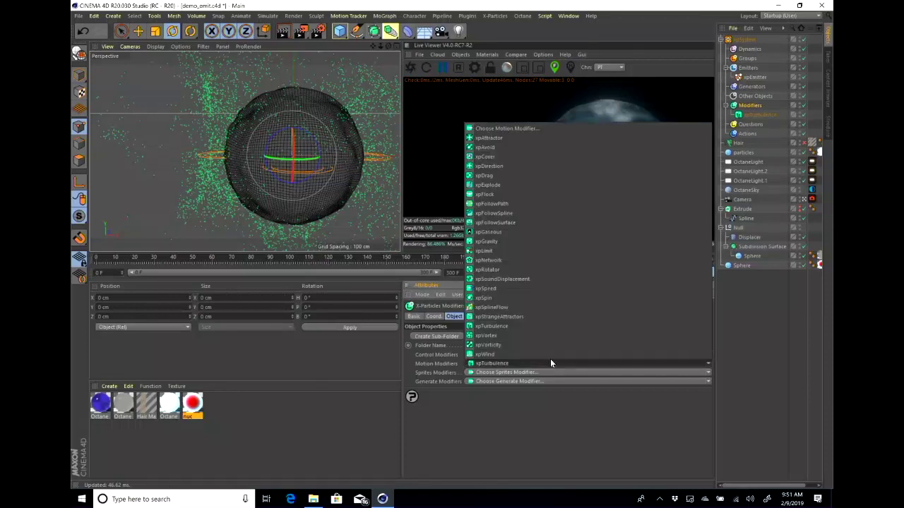
click(600, 148)
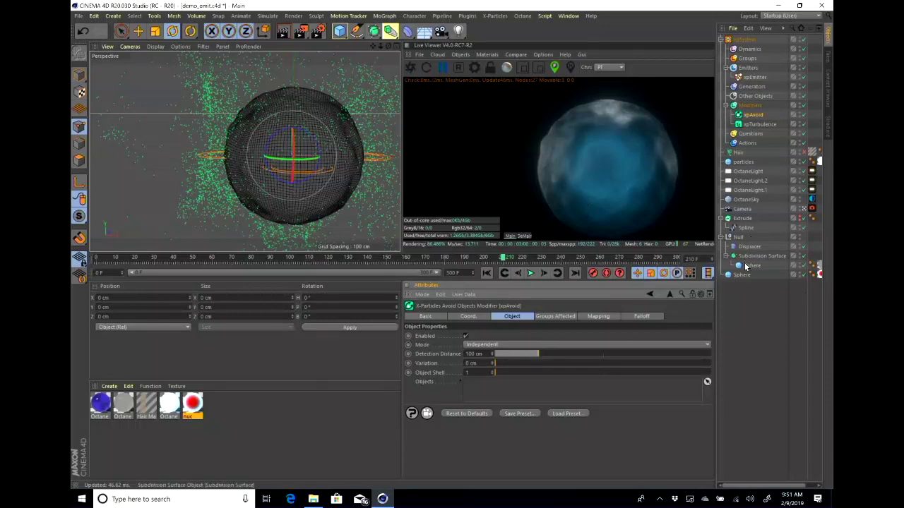
drag(745, 267, 594, 385)
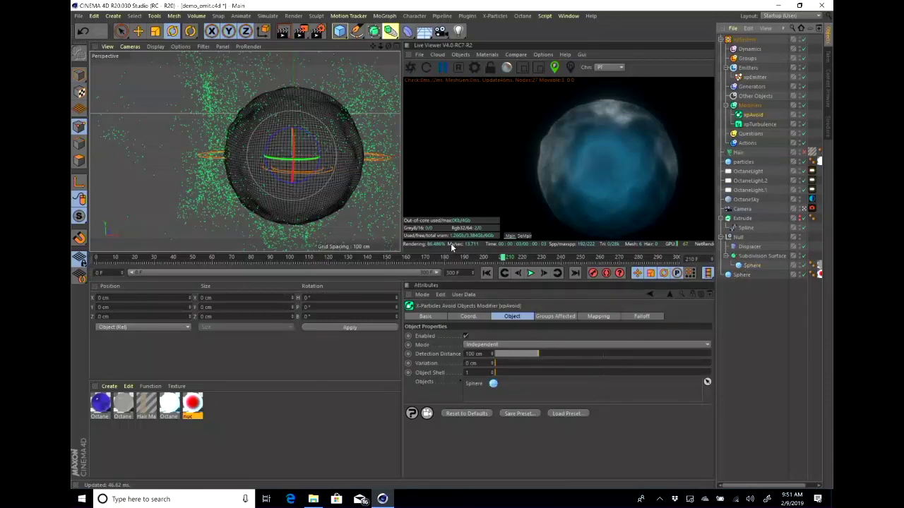
Step: Rewind and play the particles from the start to about frame 217 to check the avoid modifier
click(487, 274)
click(531, 273)
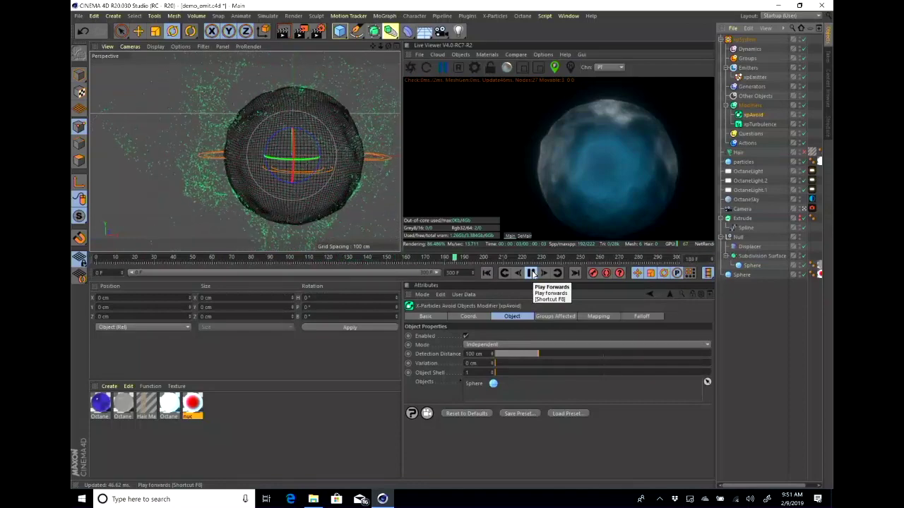
click(530, 274)
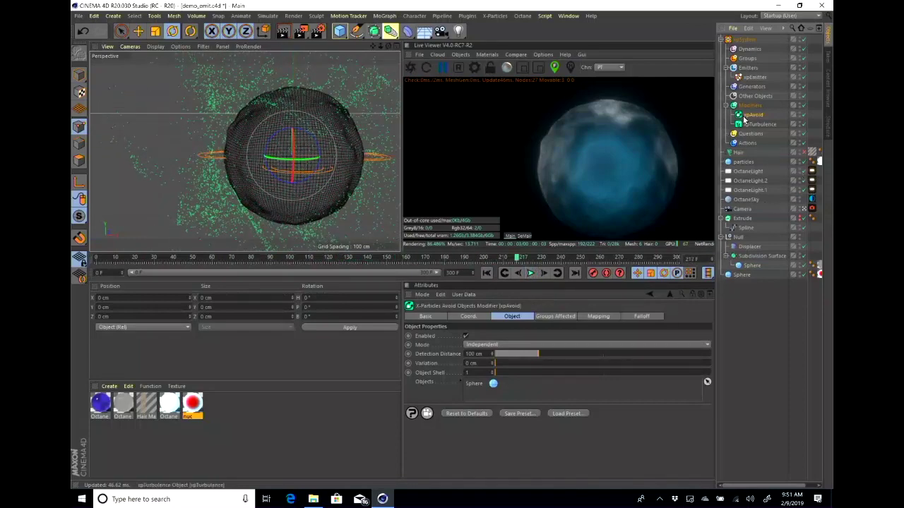
Step: Turn off Emit all Frames on the xpEmitter, end emission at frame 15 with a birthrate of 2000, and replay from the start
click(754, 77)
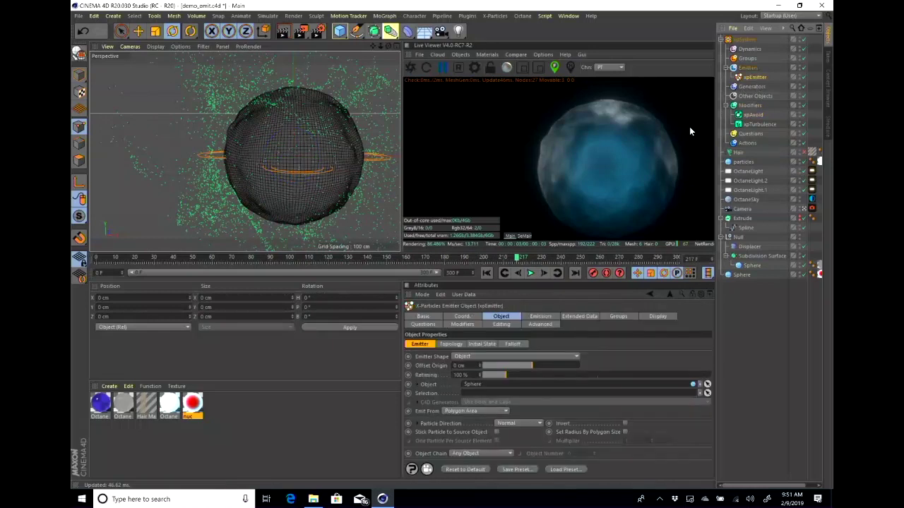
click(538, 316)
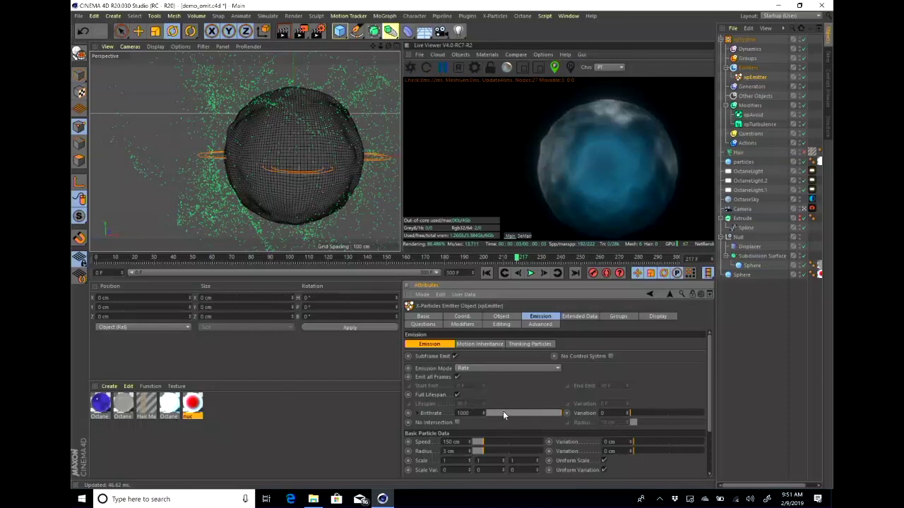
click(457, 377)
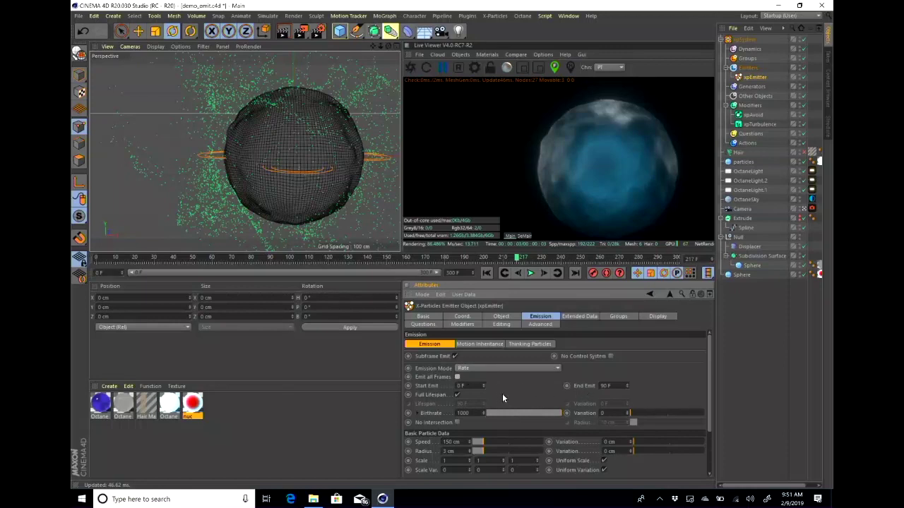
click(616, 386)
text(15)
key(Return)
click(487, 273)
click(530, 274)
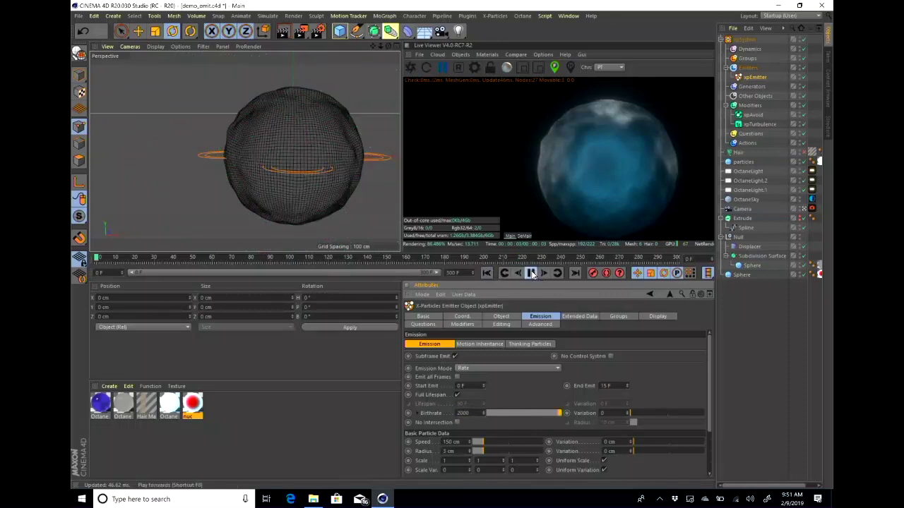
Step: Increase the xpEmitter's birthrate to 11550 and replay the particles from the start to about frame 66
double_click(463, 413)
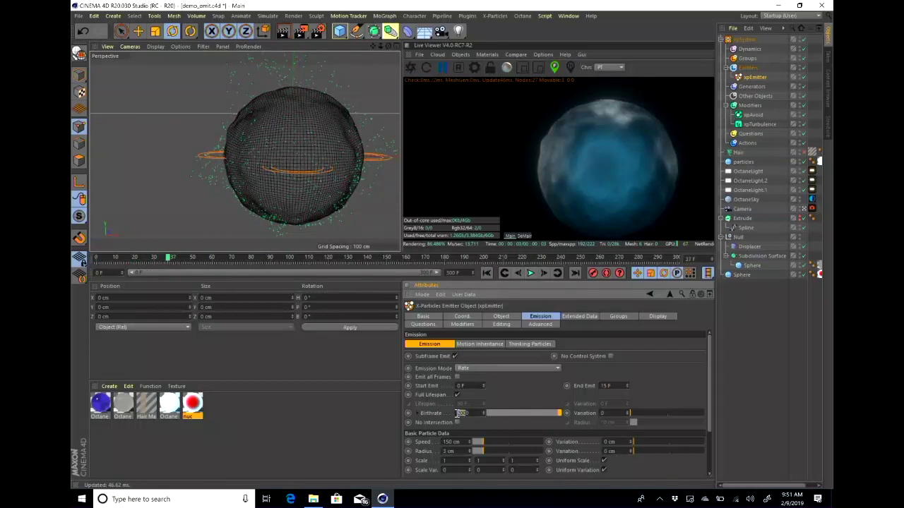
text(50)
key(Return)
click(485, 273)
click(530, 273)
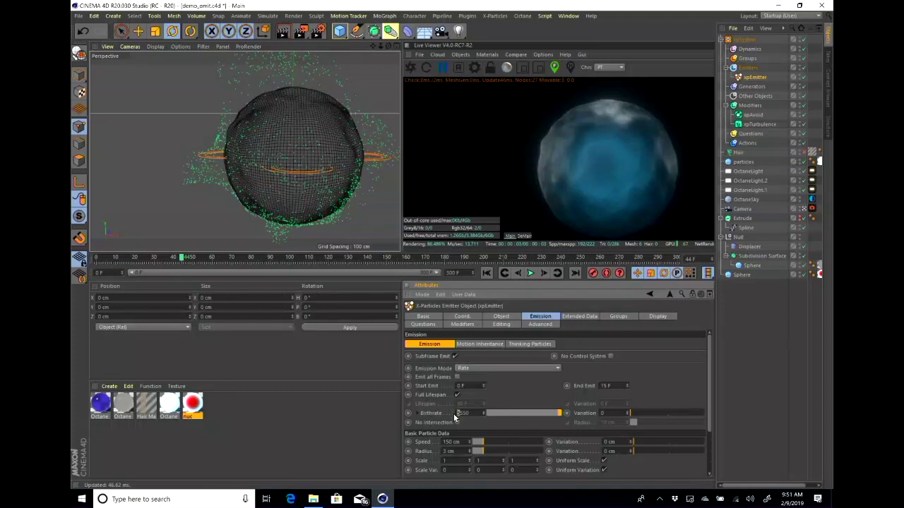
text(11)
click(486, 273)
click(530, 273)
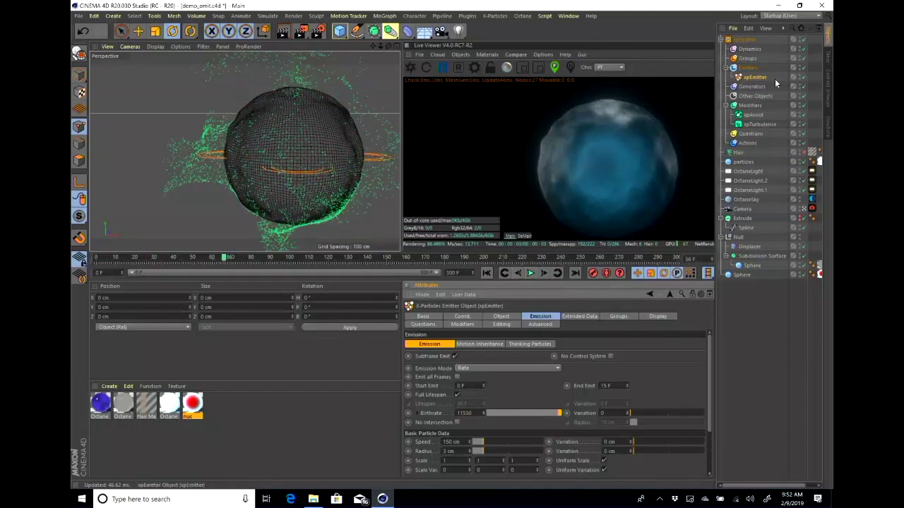
Step: Send the scene to the live render and pause it, and add an Octane ObjectTag to the xpEmitter with particle rendering set to Geometry
click(409, 67)
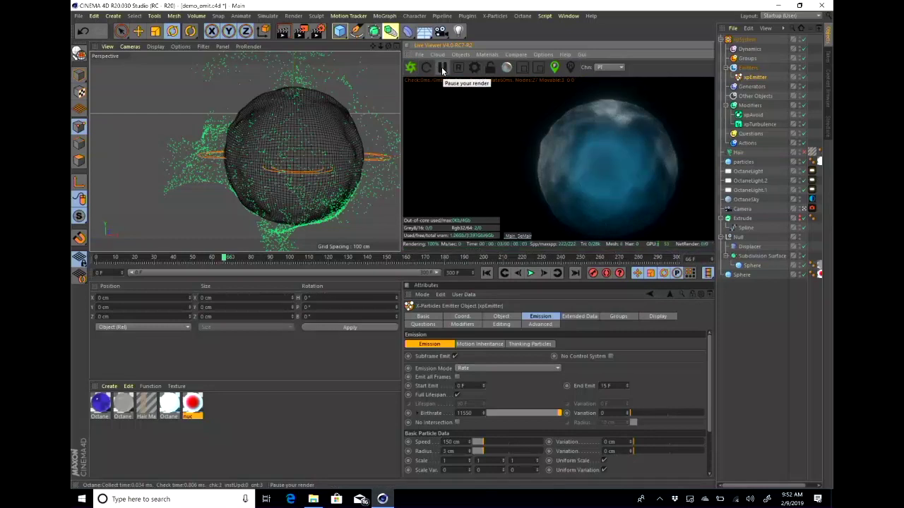
click(442, 67)
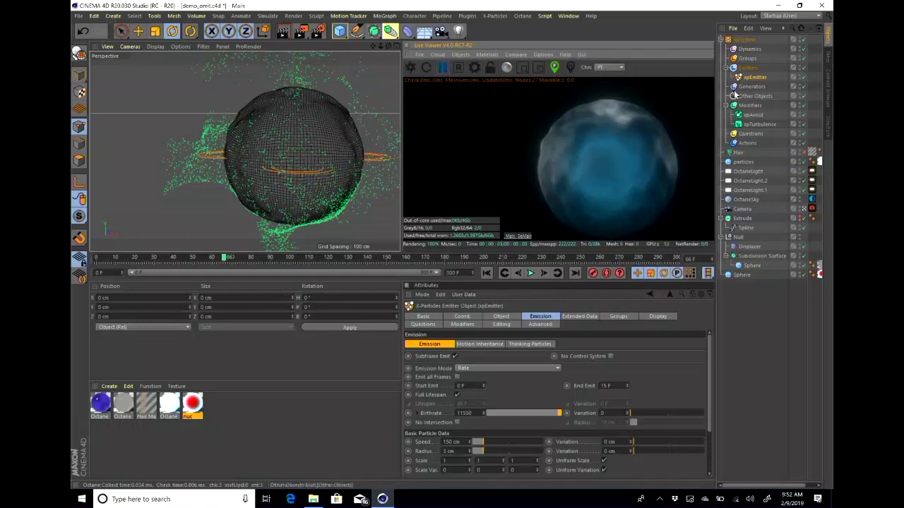
right_click(760, 78)
mouse_move(750, 89)
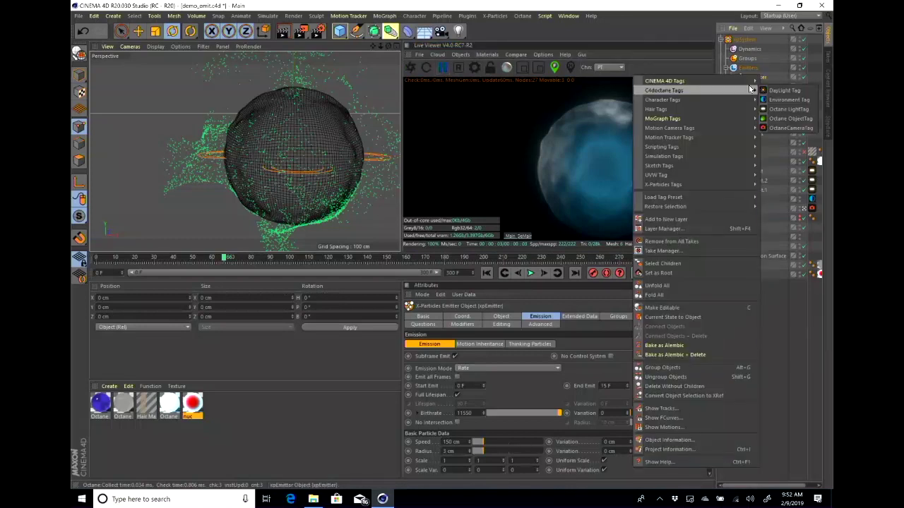
click(777, 117)
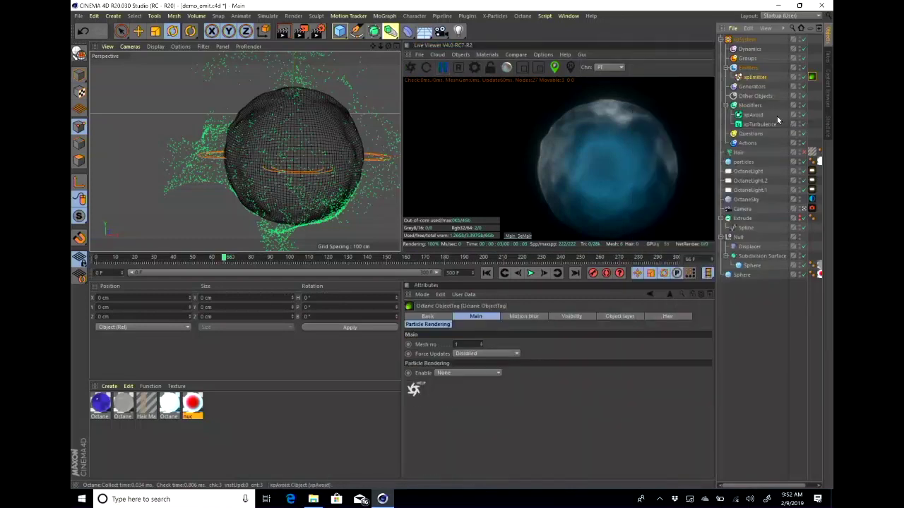
click(463, 372)
click(462, 392)
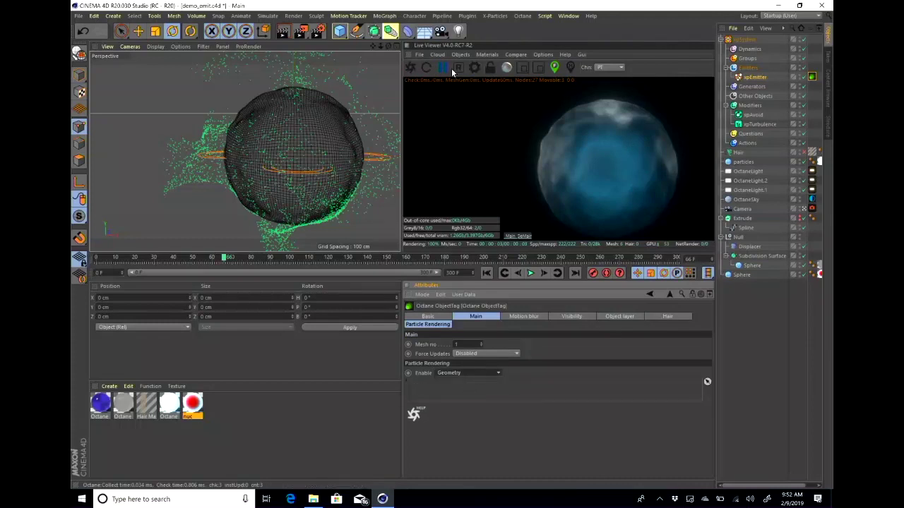
Step: Add a new Sphere primitive with 12 segments, undoing the cube added by mistake
click(339, 31)
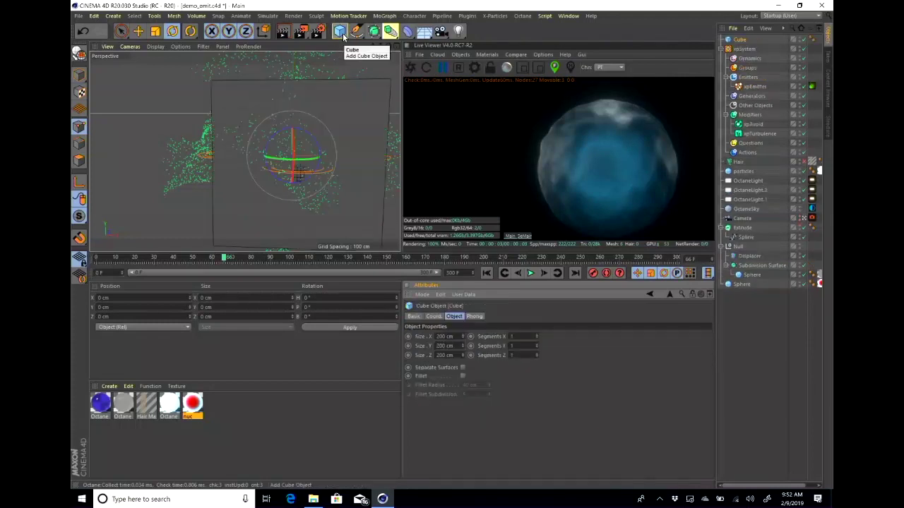
key(ctrl+z)
drag(343, 37, 531, 62)
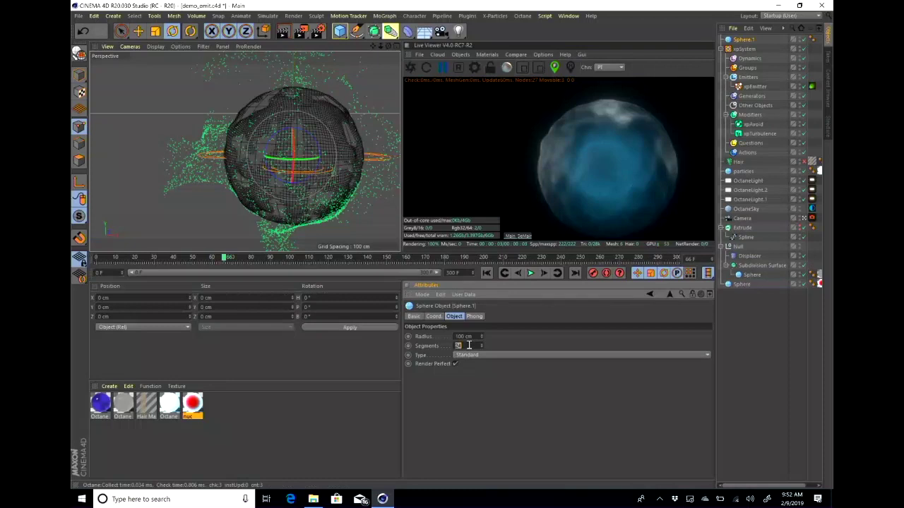
key(BackSpace)
text(12)
key(Return)
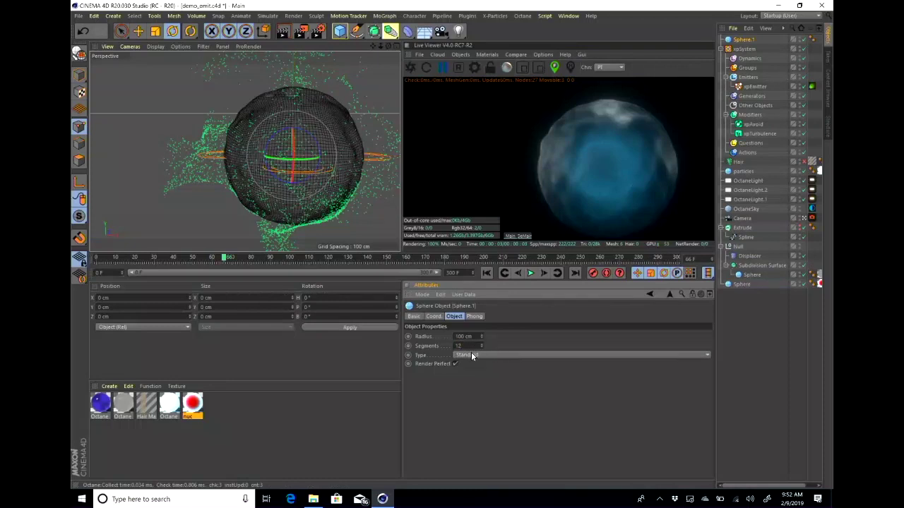
Step: Set the new sphere's type to Icosahedron and its radius to 0.5 cm
click(471, 354)
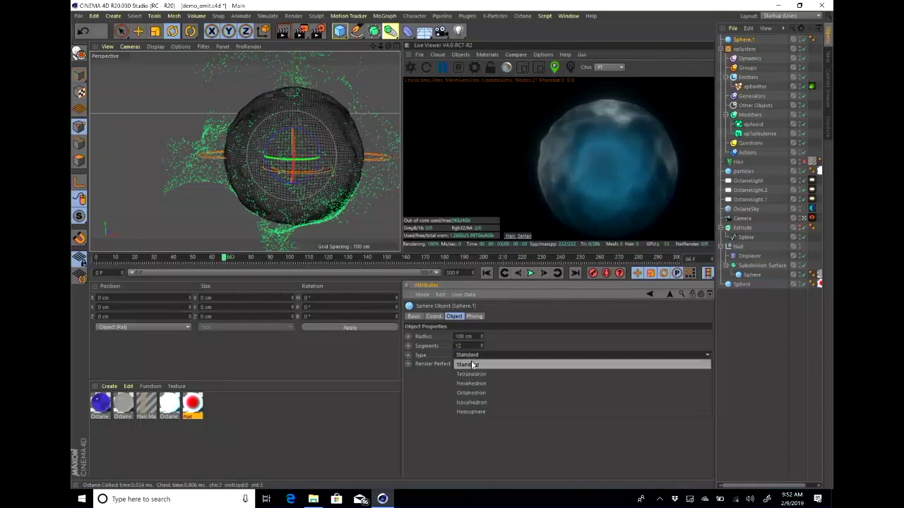
click(471, 400)
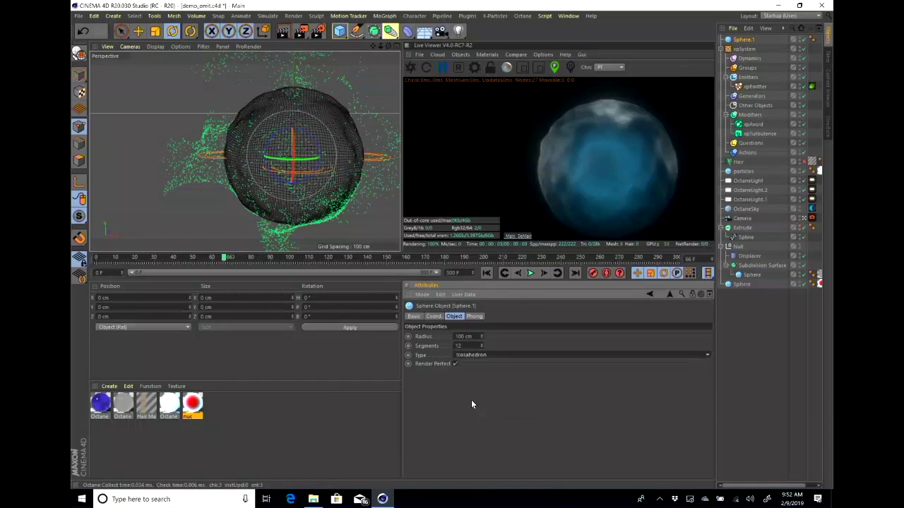
click(462, 336)
key(BackSpace)
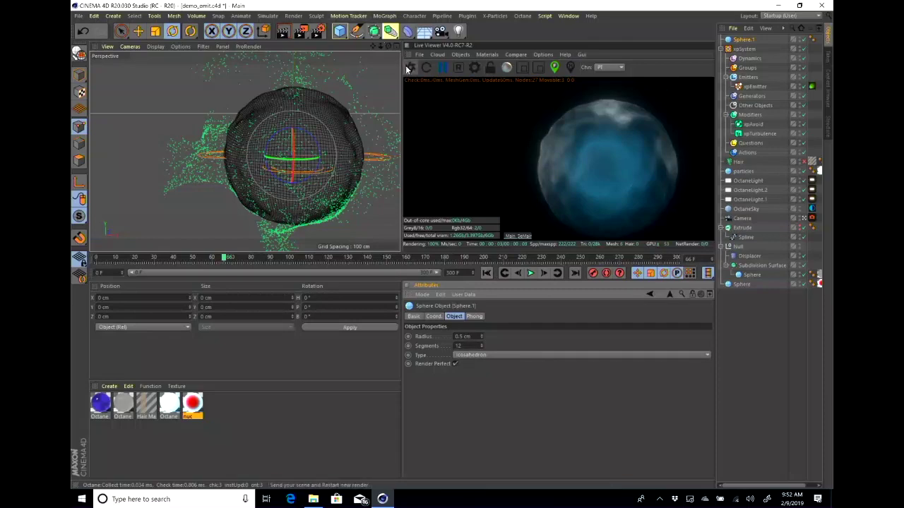
Step: Restart the live render and assign Sphere.1 as the particle geometry in the xpEmitter's Octane ObjectTag
click(811, 86)
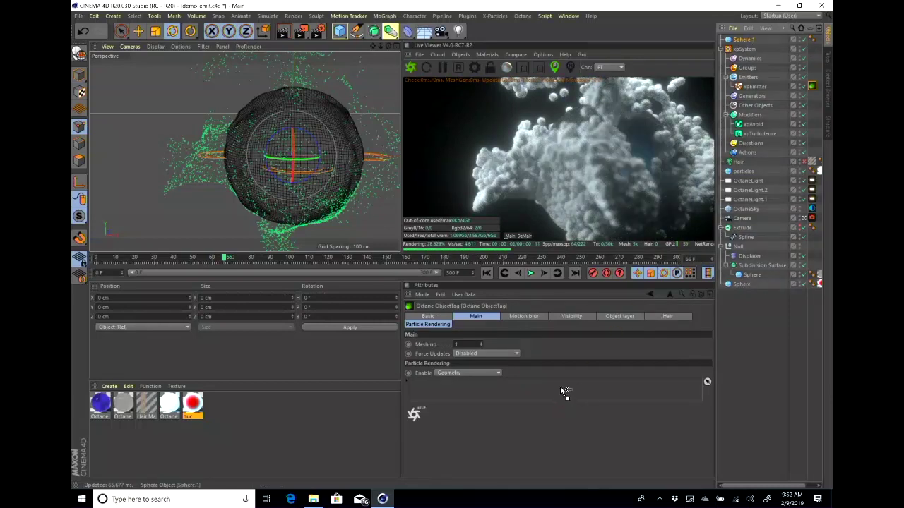
drag(561, 387, 560, 386)
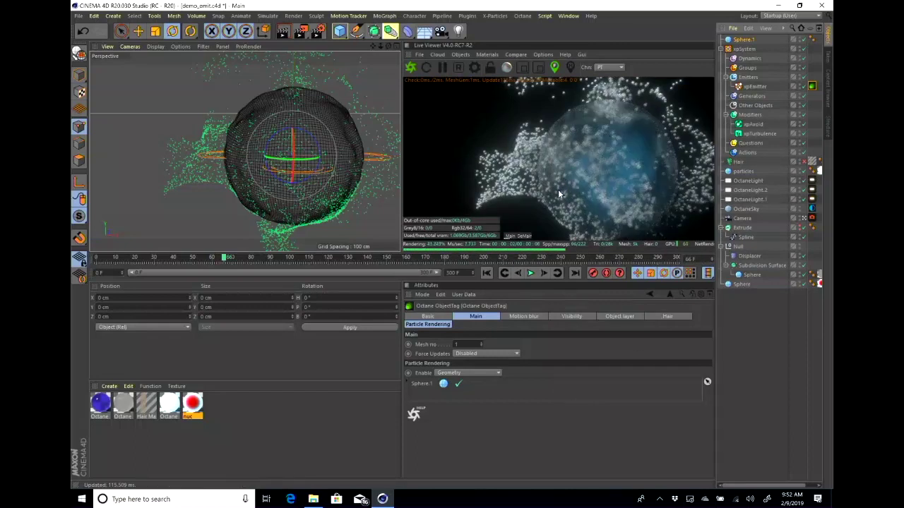
Step: Turn off Render Perfect on Sphere.1 and reduce its radius to 0.2 cm for smaller rendered particles
click(743, 40)
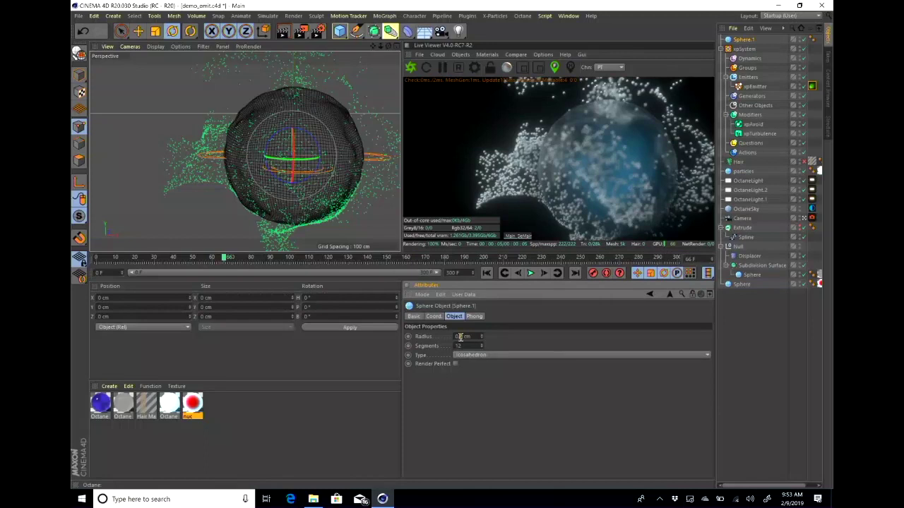
text(1)
key(Return)
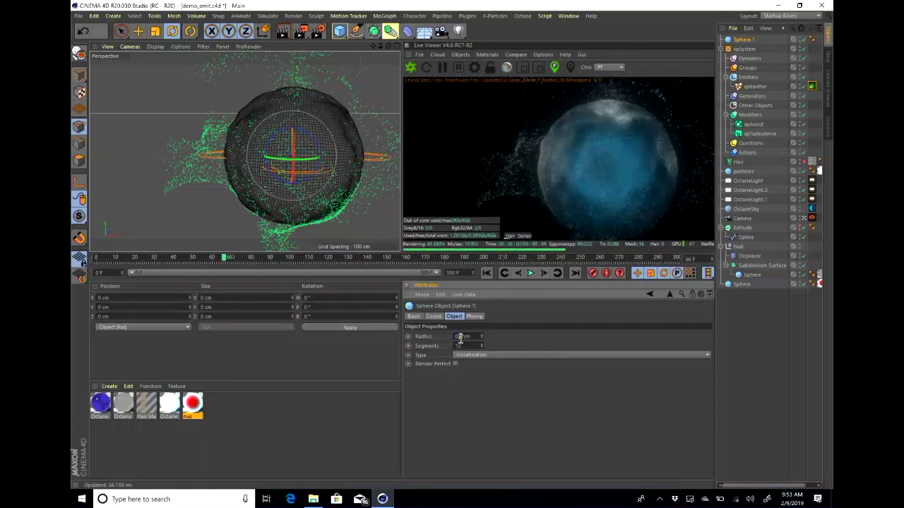
double_click(460, 337)
text(0.2)
key(Return)
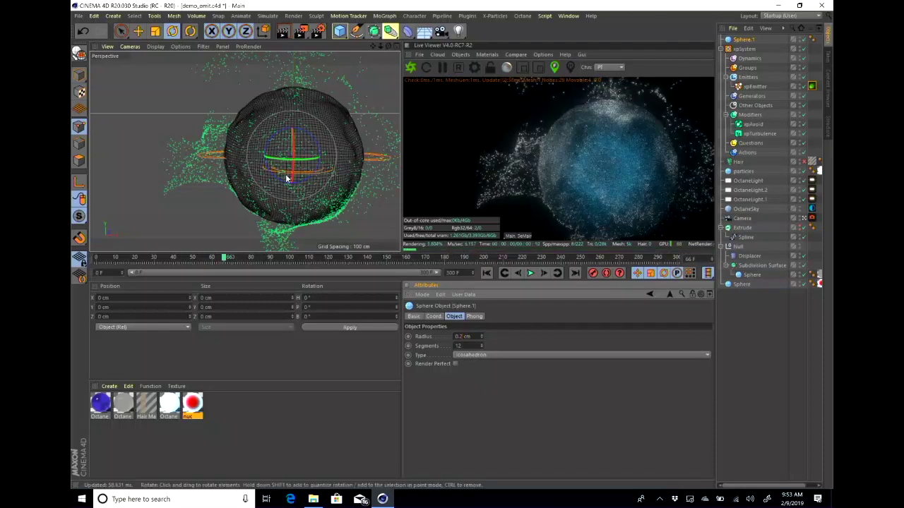
Step: Create a new Octane Material for the particles and open it for editing
mouse_move(285, 157)
alt+mouse_down()
mouse_move(321, 165)
mouse_move(276, 147)
alt+mouse_up()
alt+right_drag(276, 147, 309, 144)
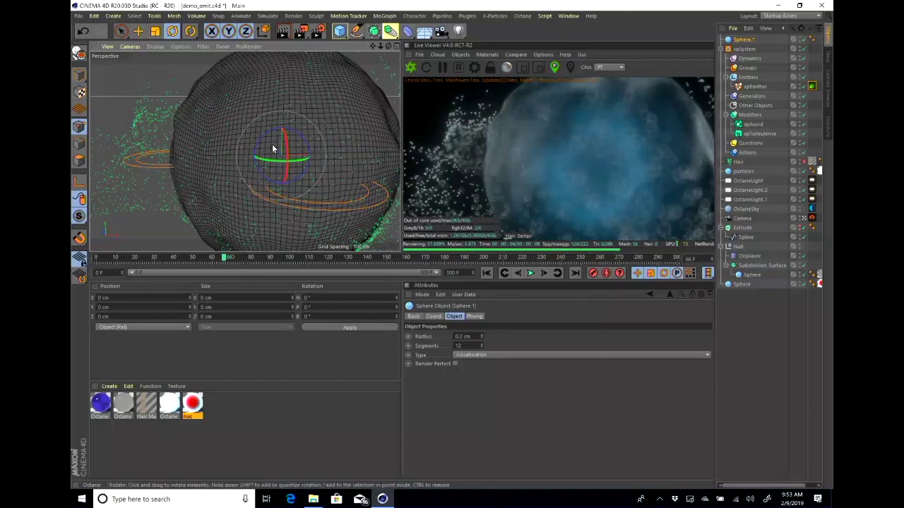
alt+drag(282, 146, 280, 144)
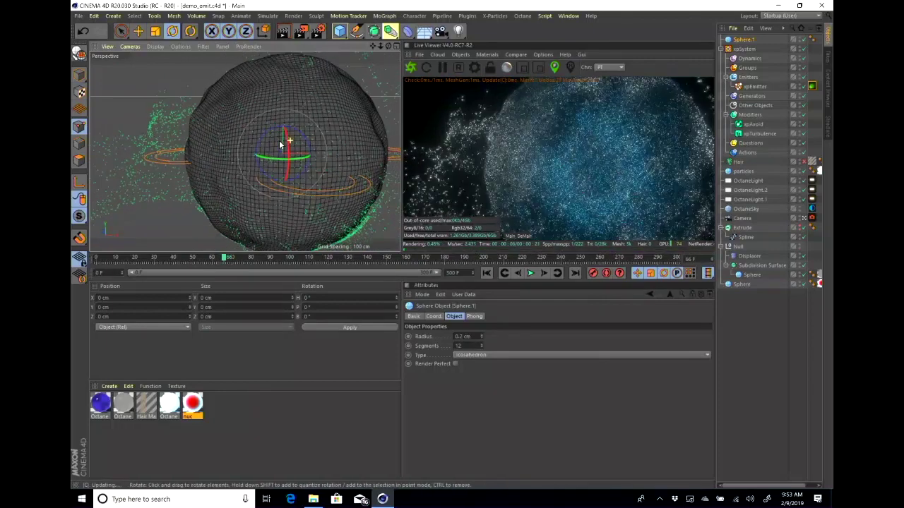
alt+right_drag(279, 144, 242, 147)
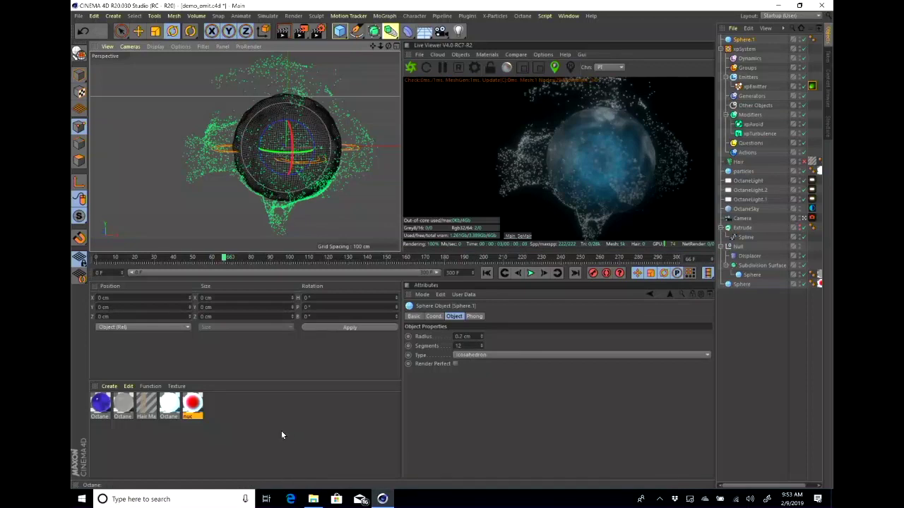
click(111, 386)
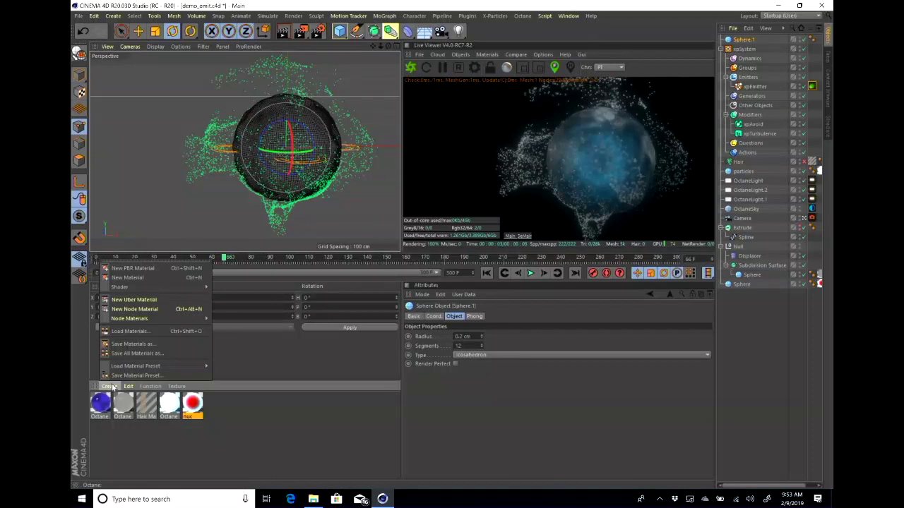
mouse_move(145, 288)
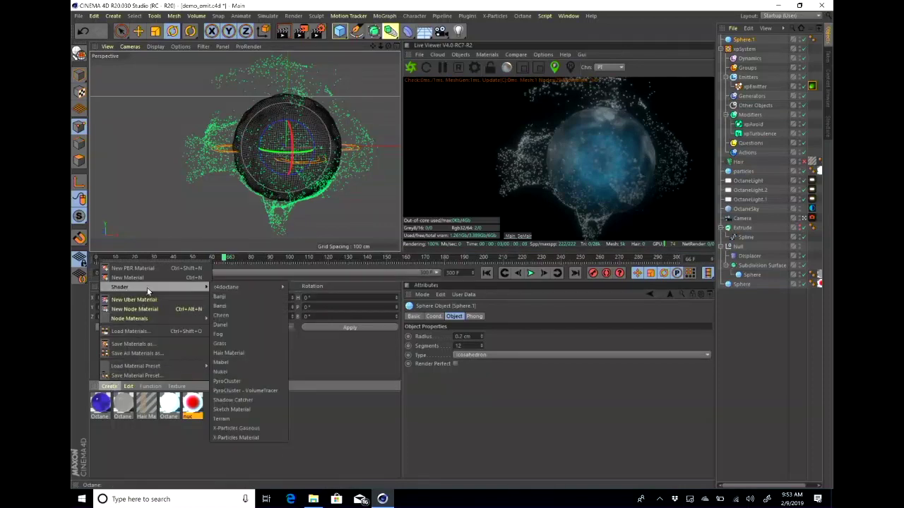
mouse_move(230, 287)
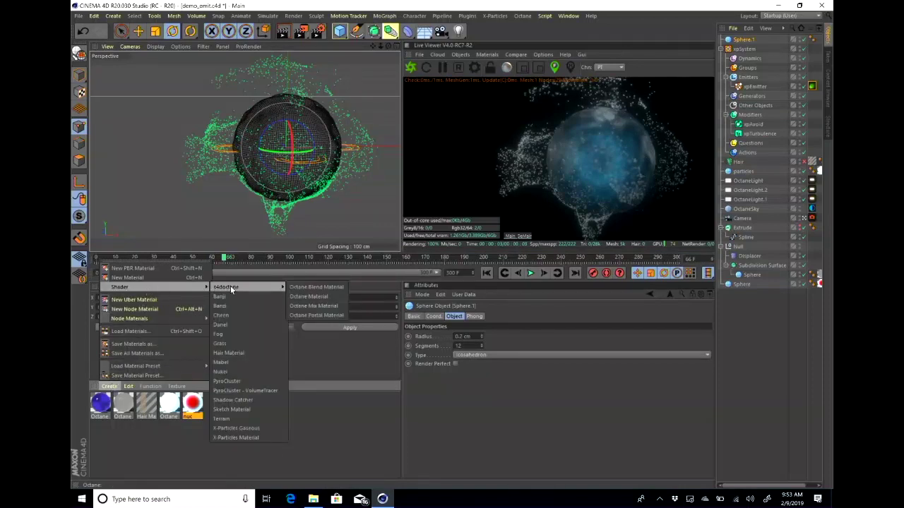
click(309, 296)
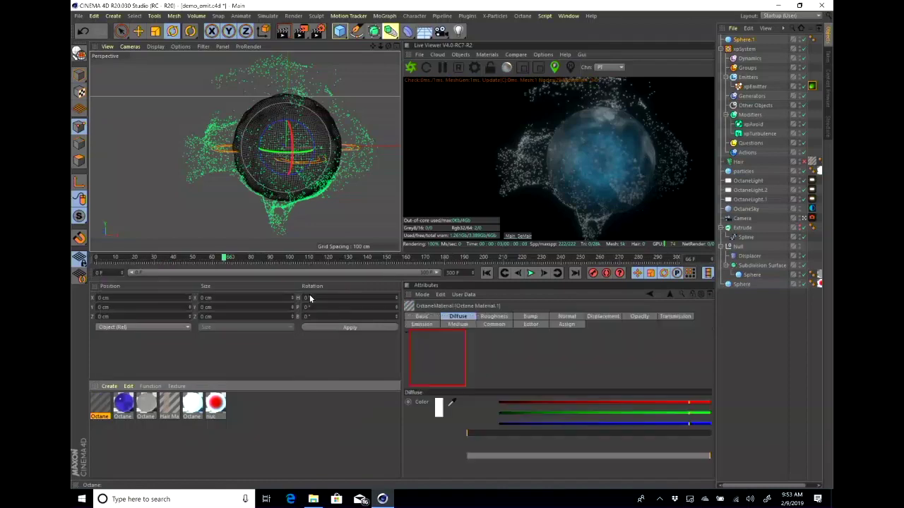
double_click(101, 404)
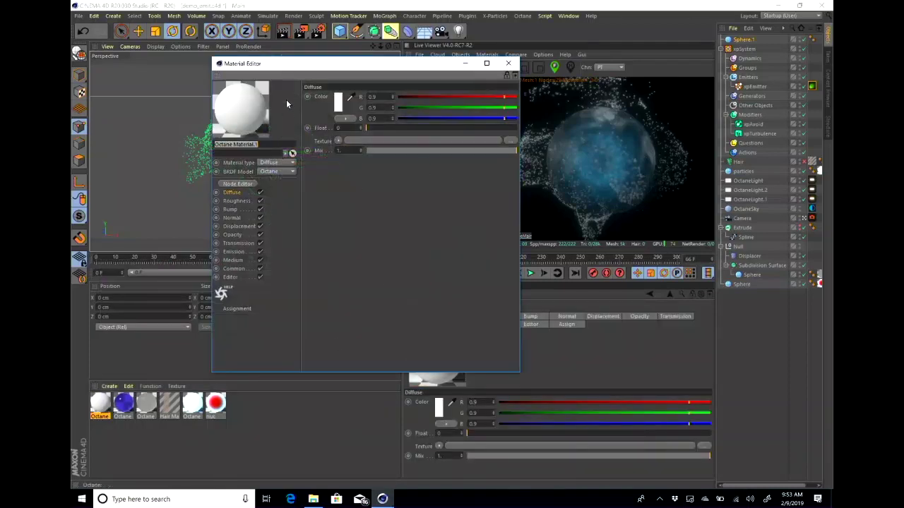
drag(303, 67, 271, 143)
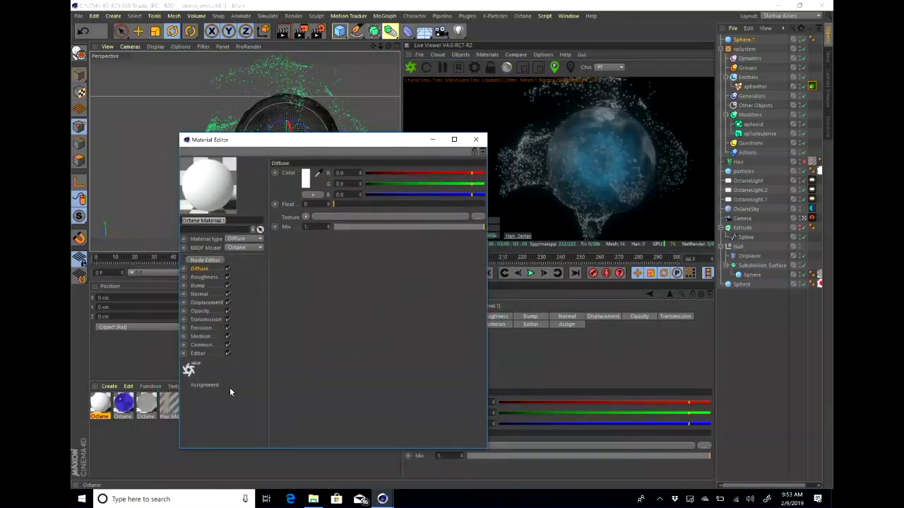
Step: Add a Blackbody Emission to the new material's emission channel and reduce its power to about 1.36
click(201, 327)
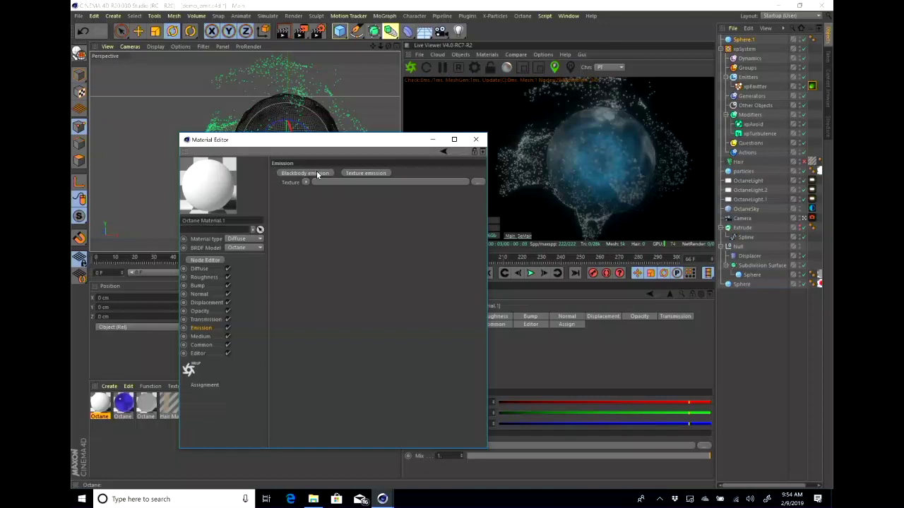
click(317, 174)
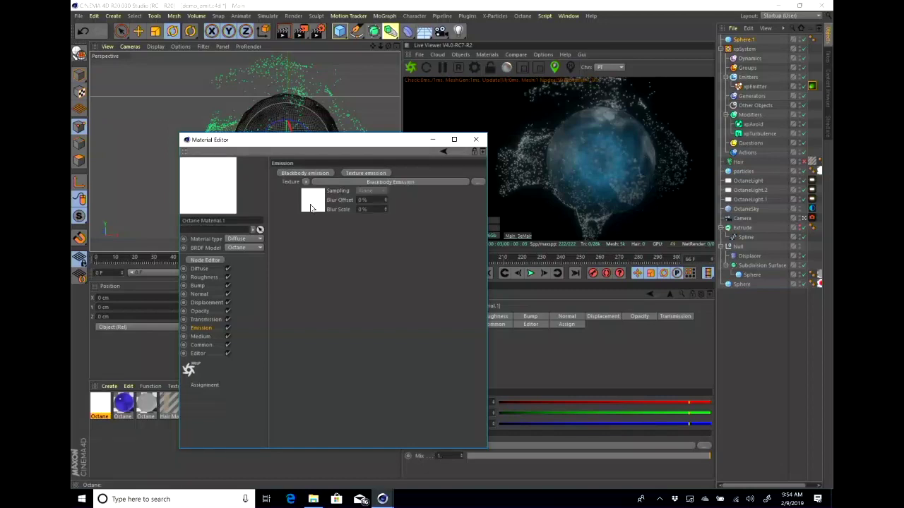
click(314, 204)
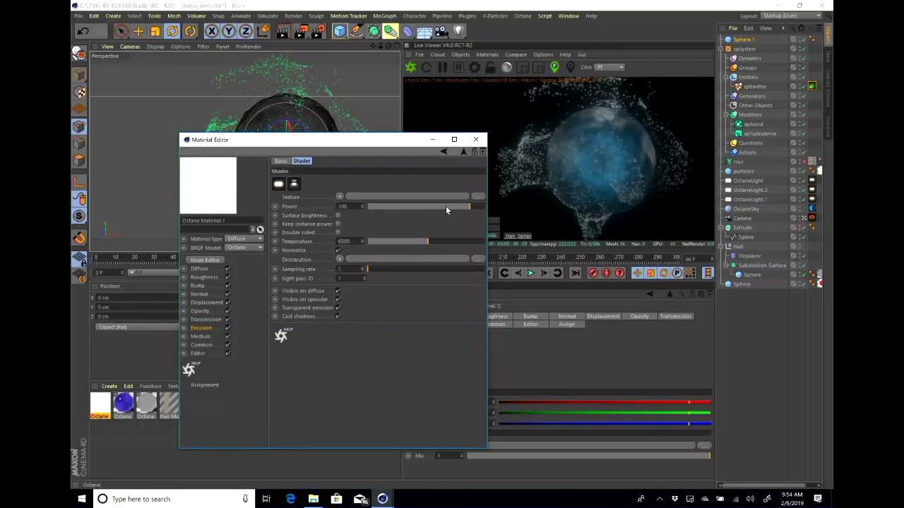
drag(446, 205, 439, 205)
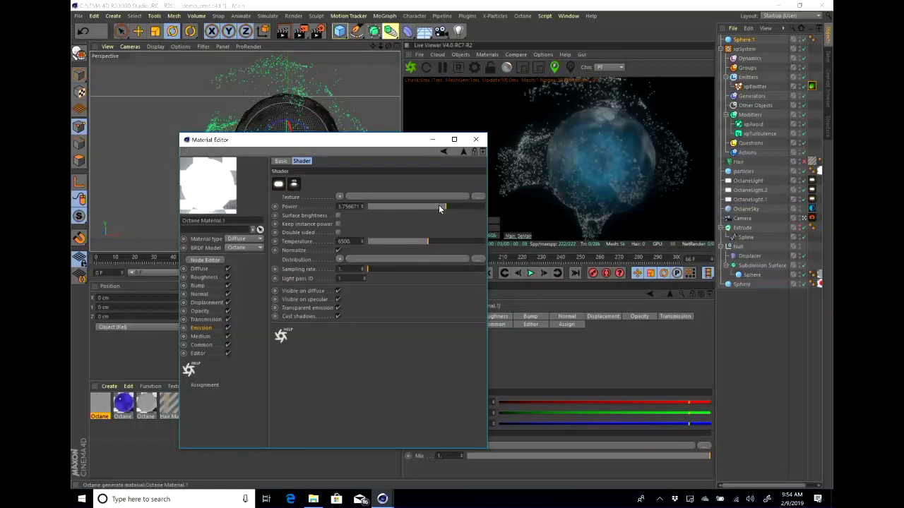
Step: Apply the new emissive Octane material to Sphere.1
click(408, 66)
drag(281, 144, 397, 259)
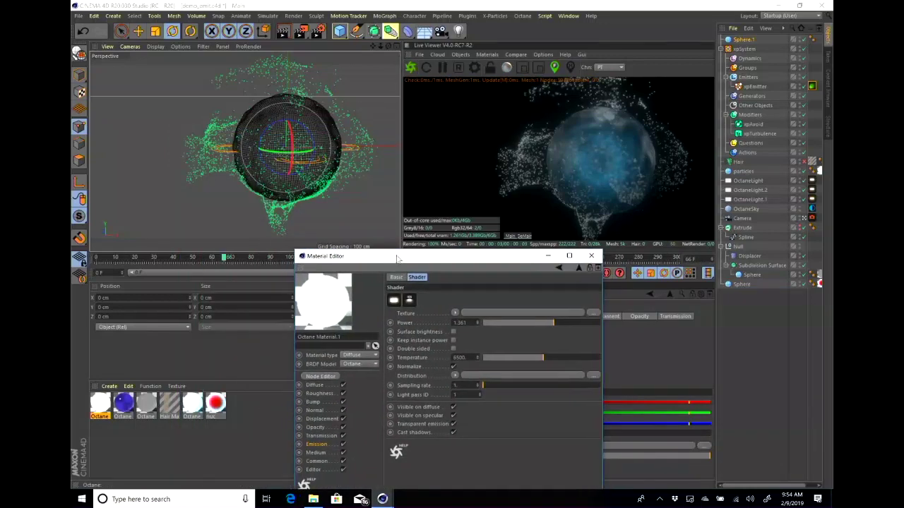
click(107, 411)
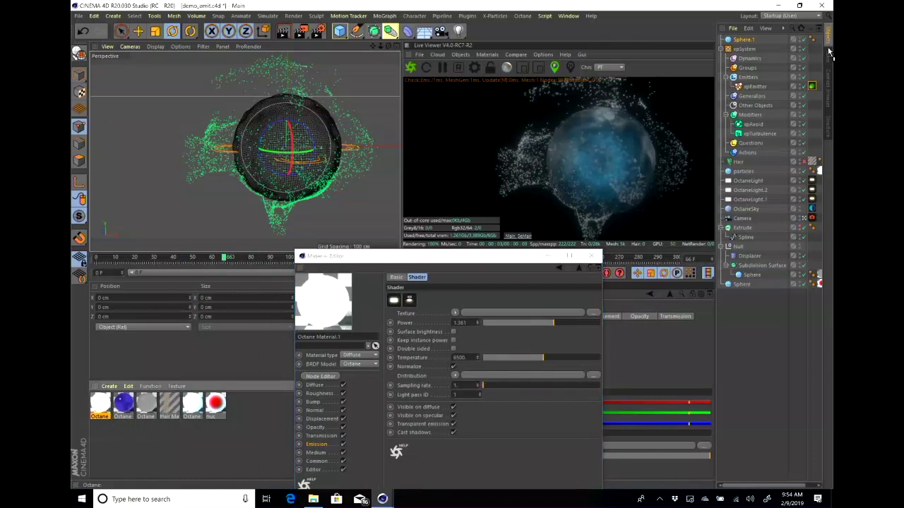
click(743, 41)
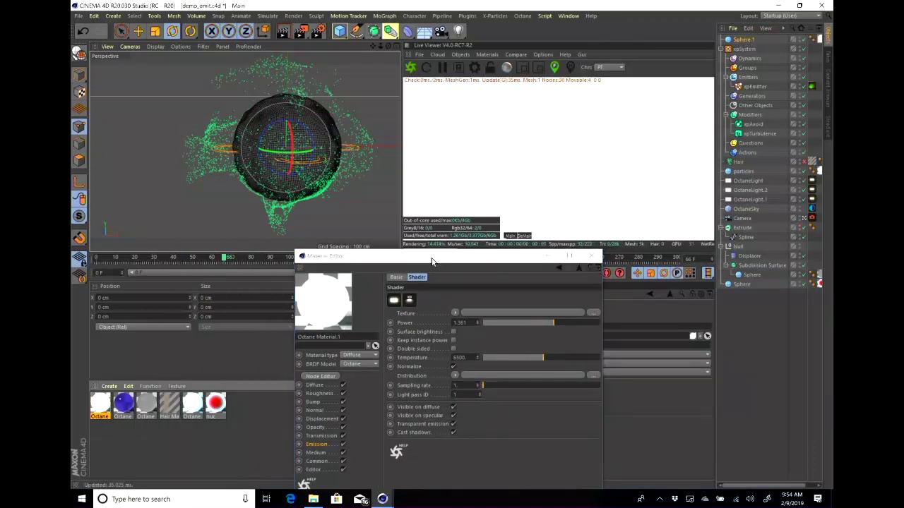
Step: Enable surface brightness on the blackbody emission and set its power to about 15.17
drag(432, 259, 341, 126)
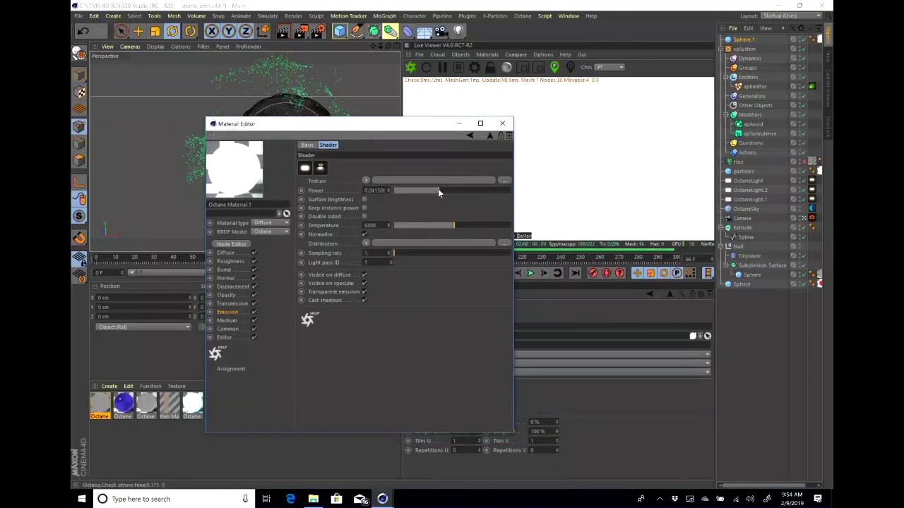
drag(437, 189, 407, 192)
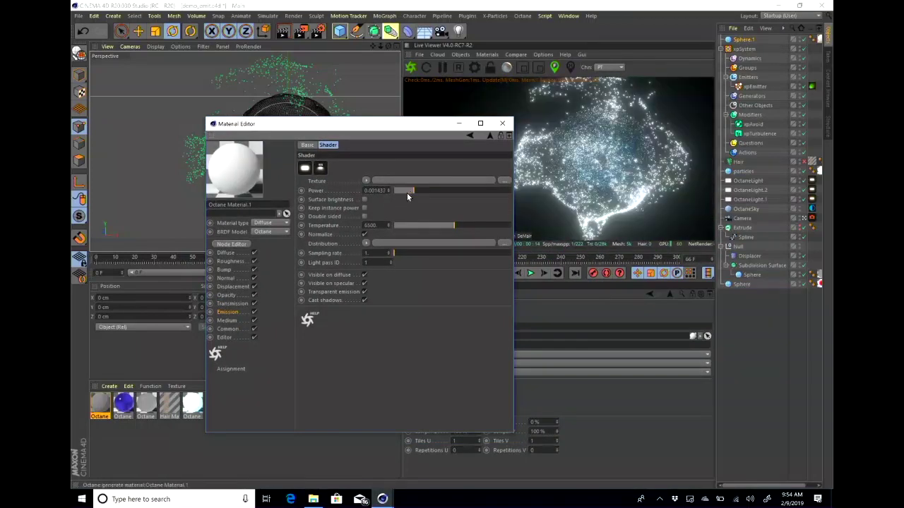
click(364, 200)
drag(452, 191, 482, 193)
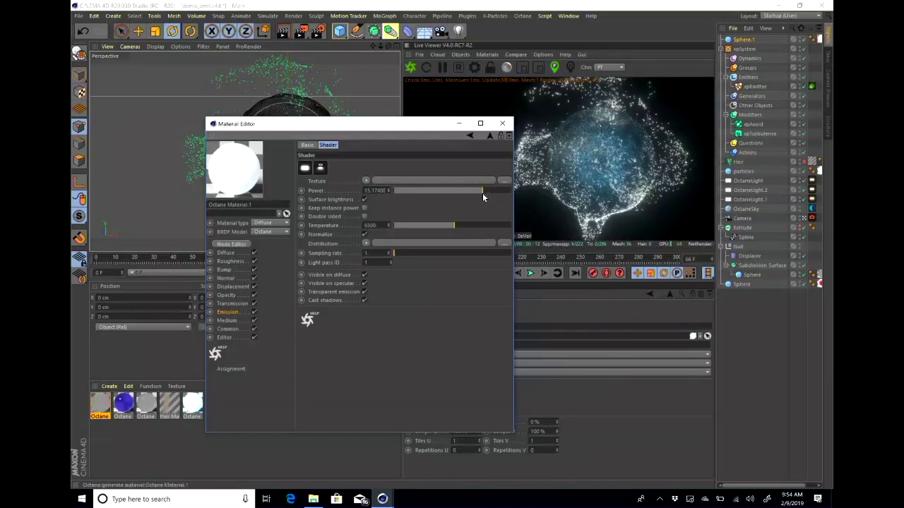
Step: Assign an Octane RgbSpectrum shader as the texture of the blackbody emission
click(365, 181)
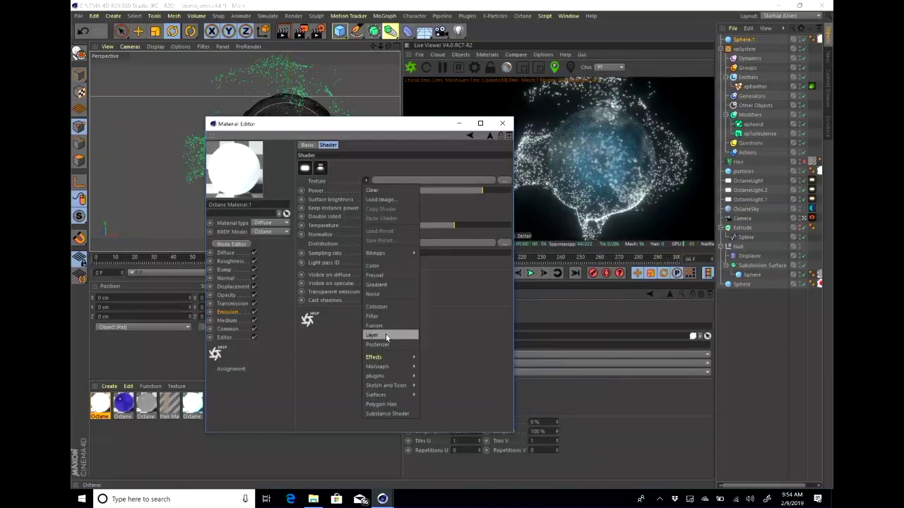
mouse_move(384, 367)
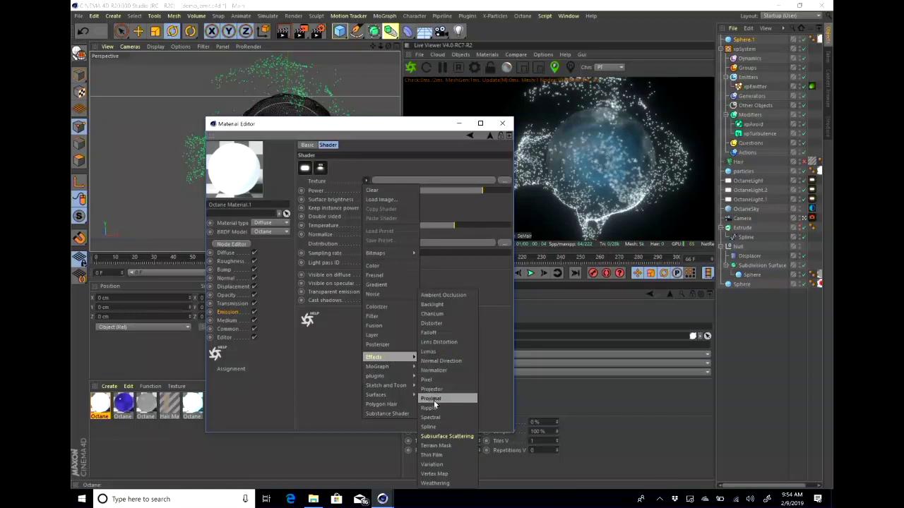
mouse_move(433, 376)
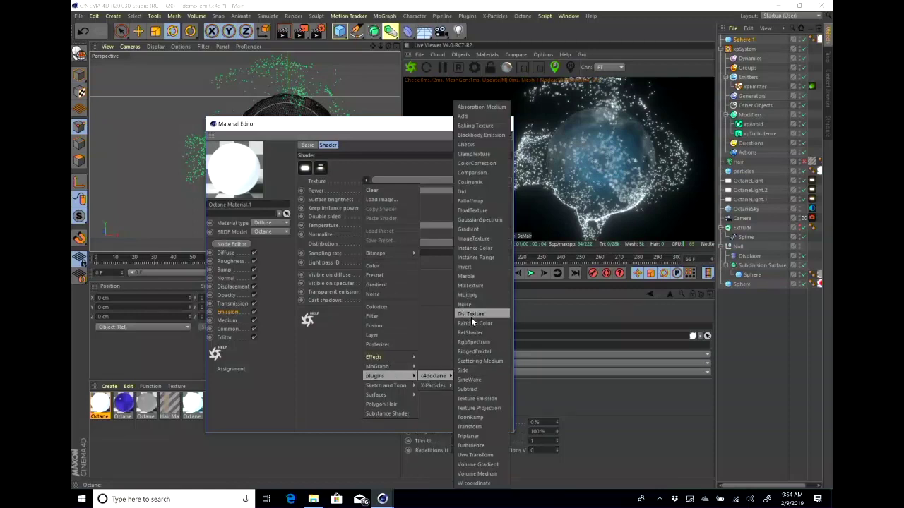
click(473, 342)
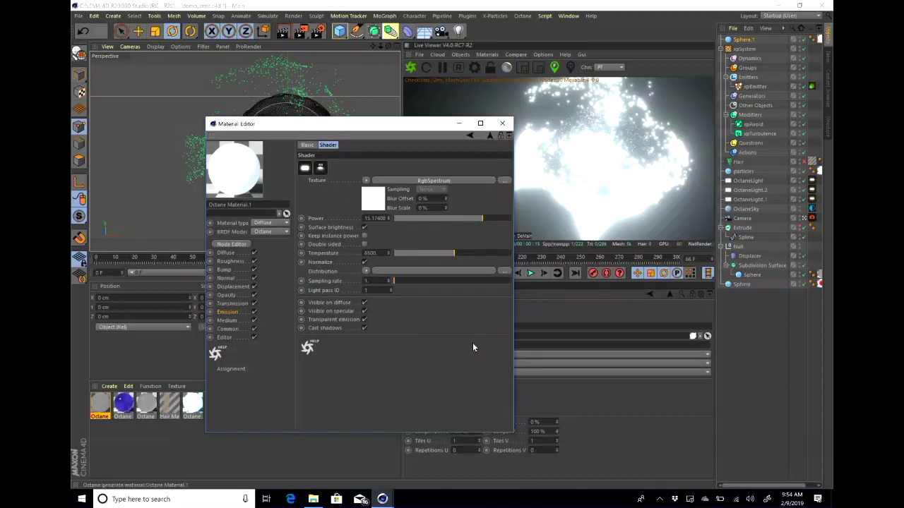
Step: Set the RgbSpectrum color to a saturated cyan, about R 0.12, G 0.84, B 0.9
click(369, 203)
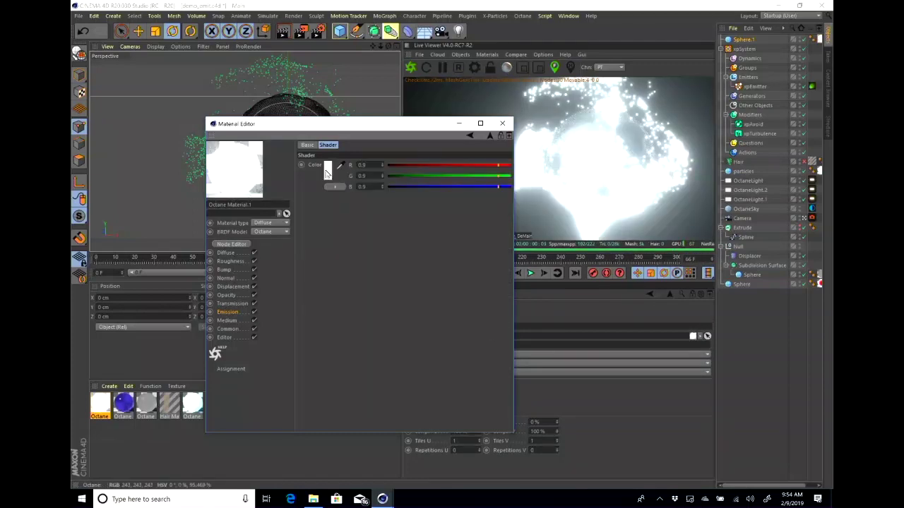
click(327, 173)
click(345, 173)
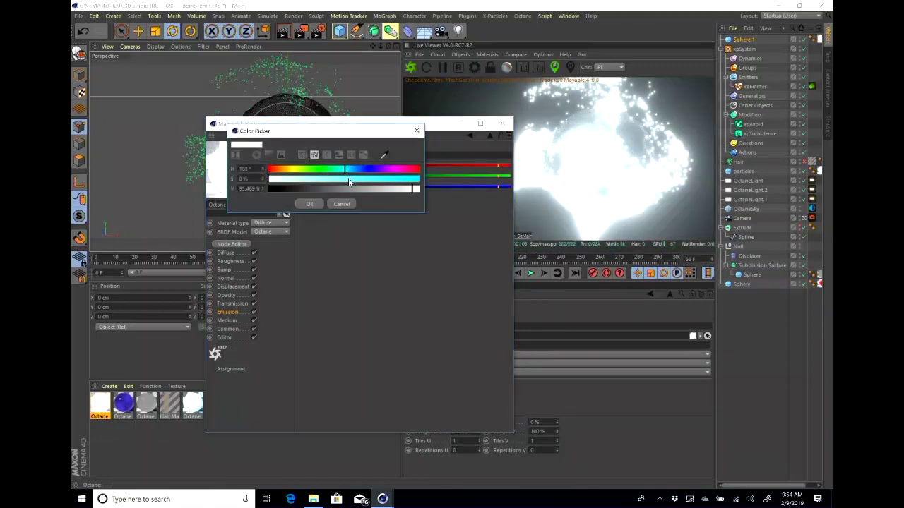
click(348, 180)
click(307, 204)
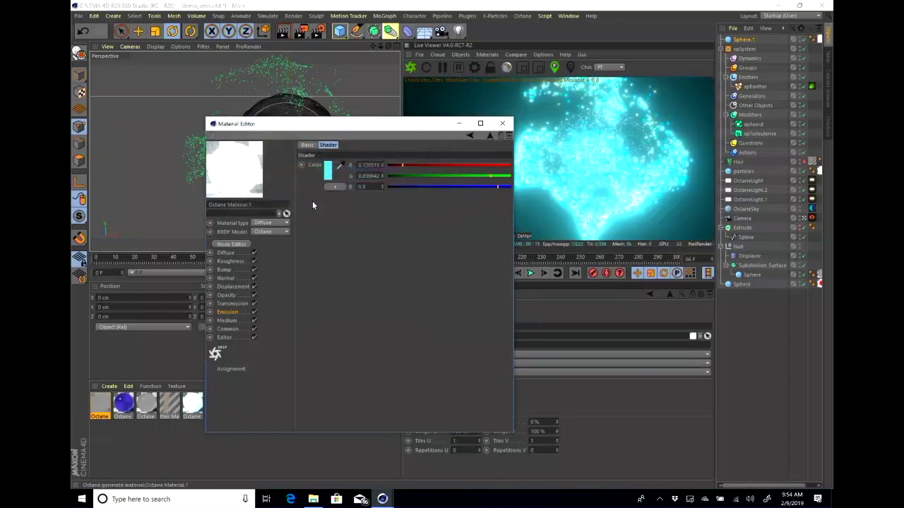
Step: Lower the blackbody emission power to 1.361 and check how its nodes connect in the Octane node graph
click(490, 135)
click(470, 218)
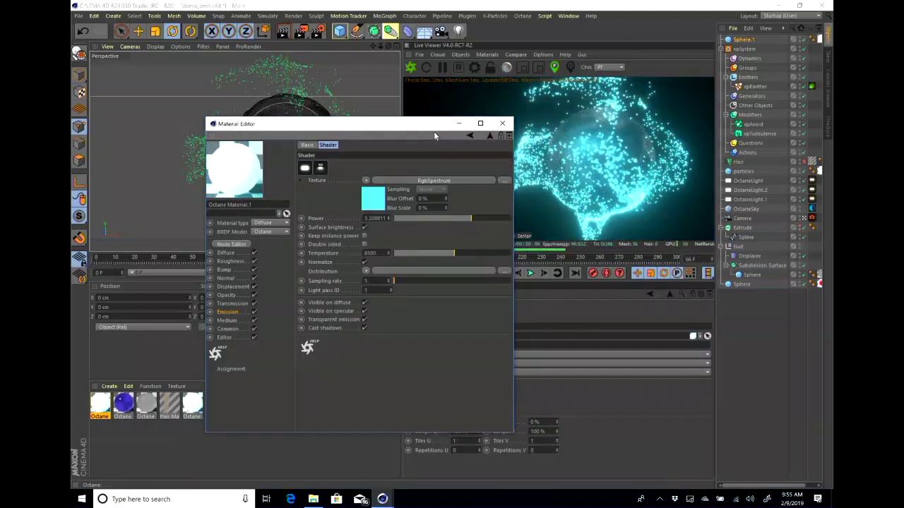
drag(427, 130, 330, 94)
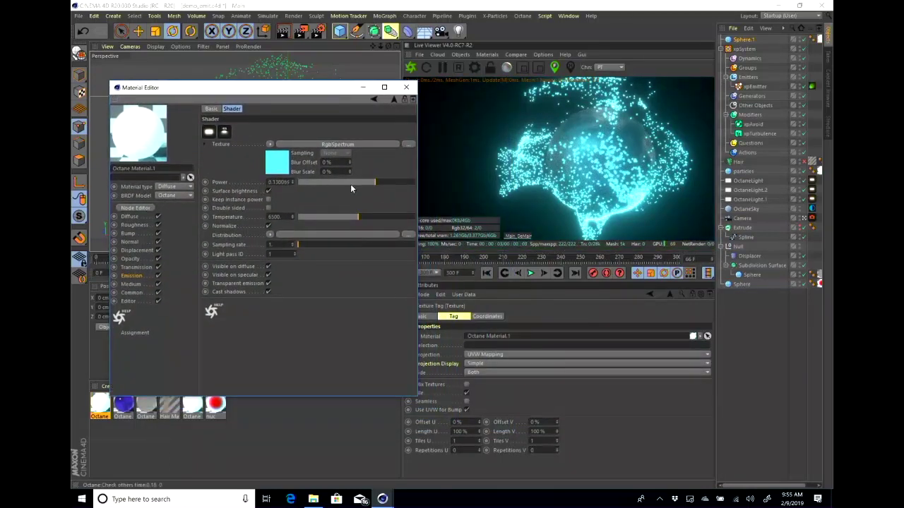
click(356, 183)
drag(360, 182, 368, 181)
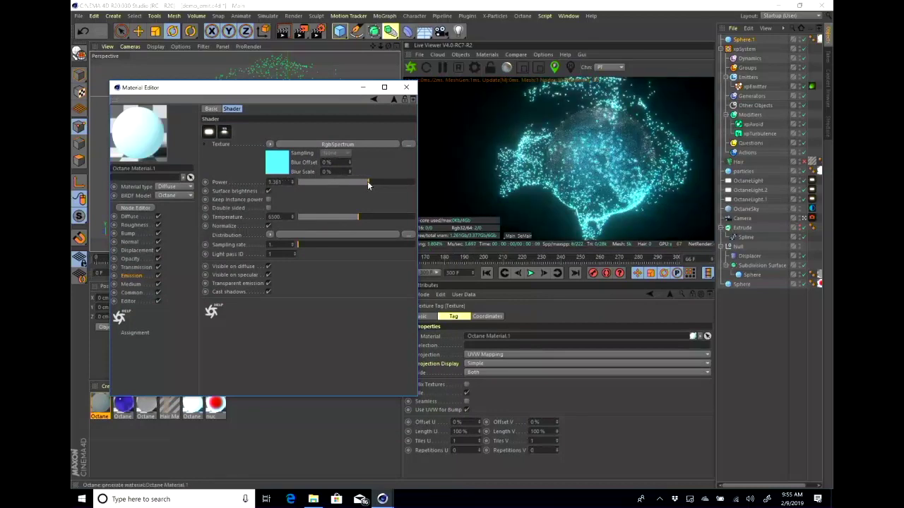
click(146, 208)
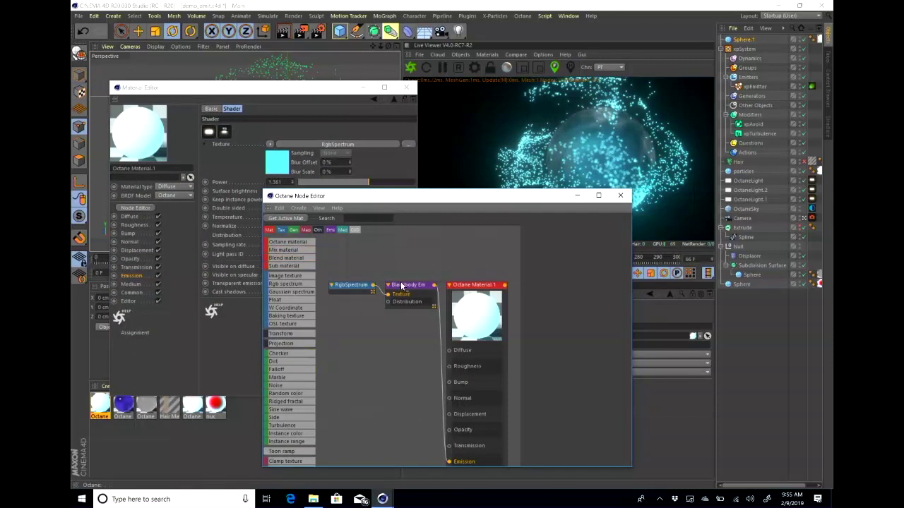
click(620, 197)
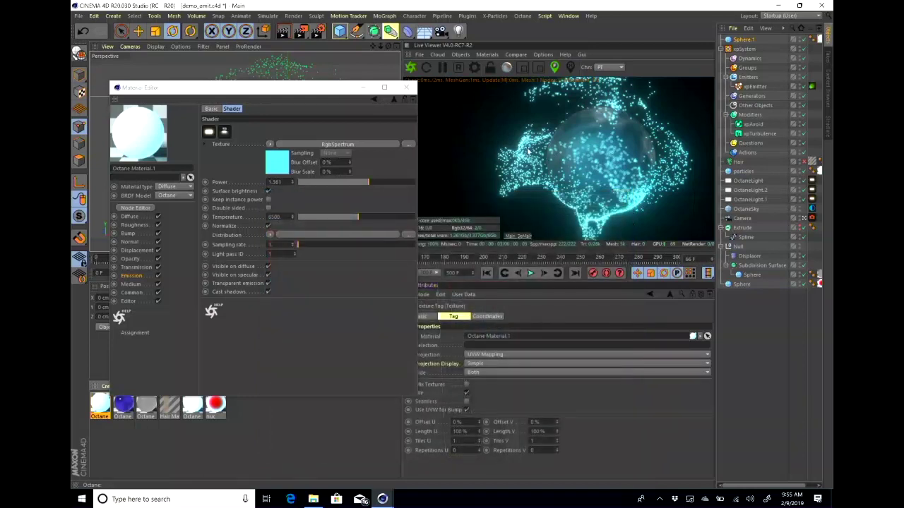
Step: Reduce the bloom power in the Octane camera tag's post processing to about 114.6
click(813, 218)
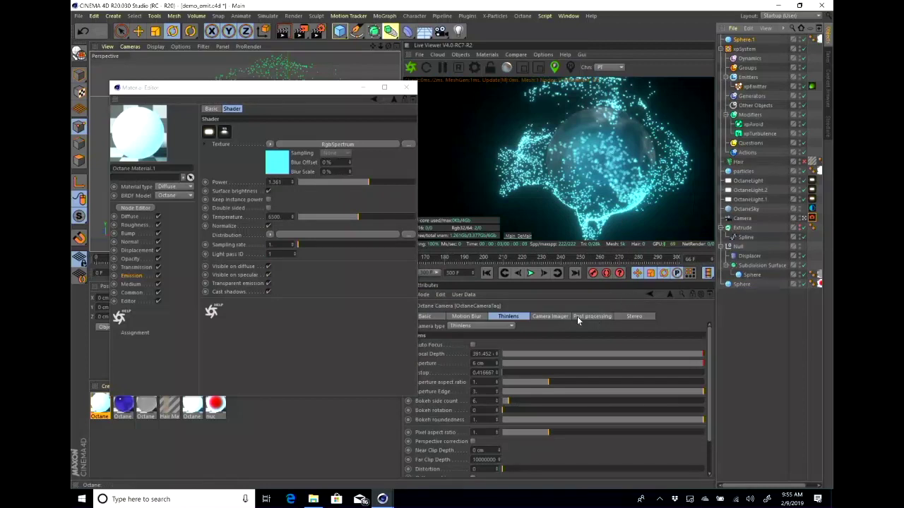
click(579, 316)
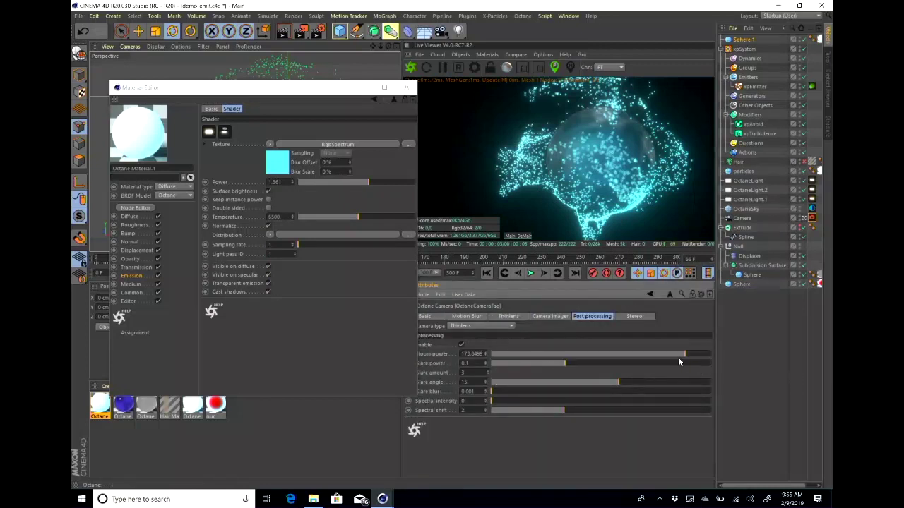
drag(655, 361, 677, 358)
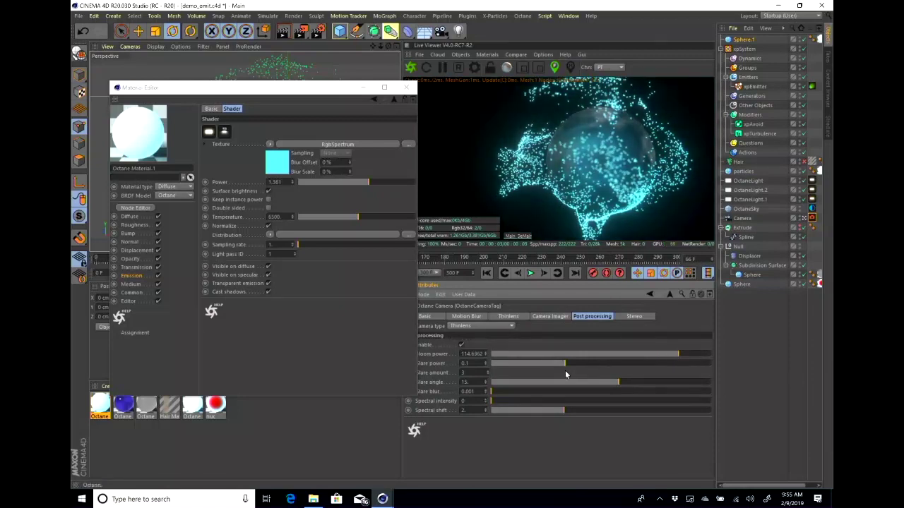
click(291, 327)
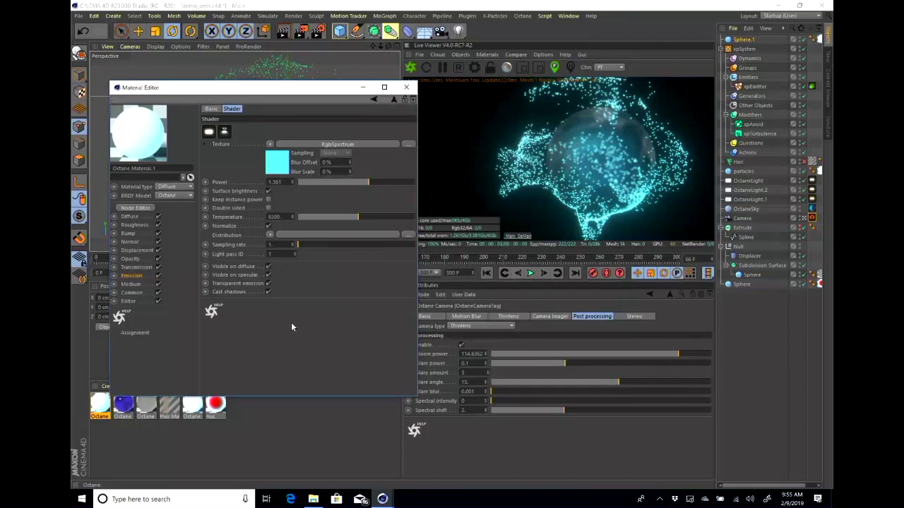
Step: Raise the blackbody emission power of the glowing particle material to about 2.735 and close its editor
drag(371, 181, 373, 184)
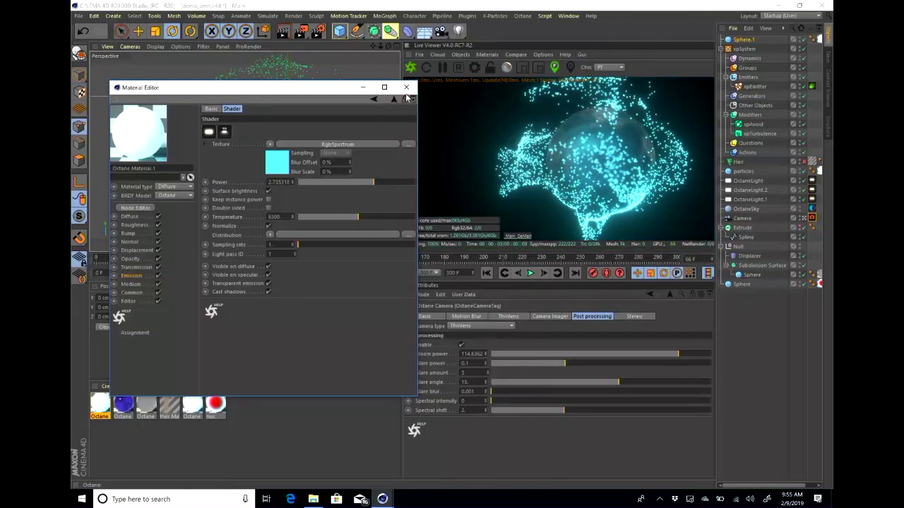
click(406, 87)
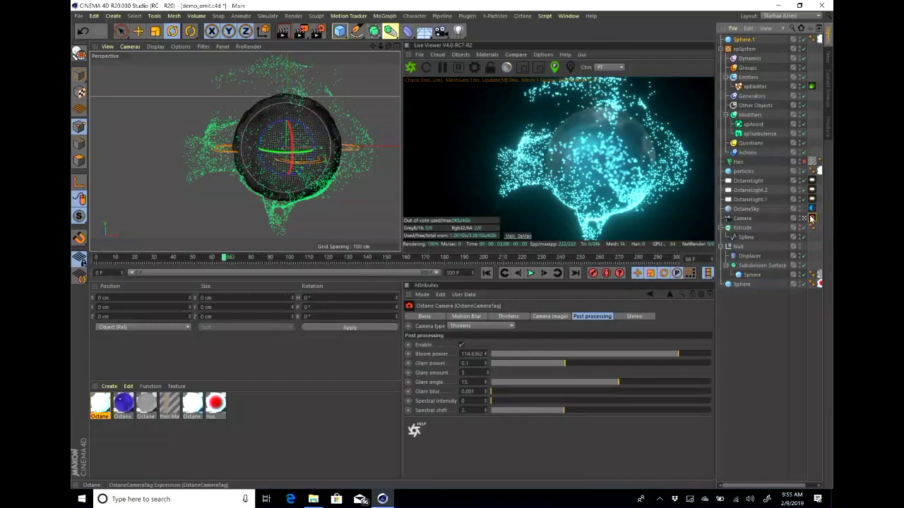
Step: Enable motion blur in the Octane camera tag and pause the Live Viewer render
click(481, 317)
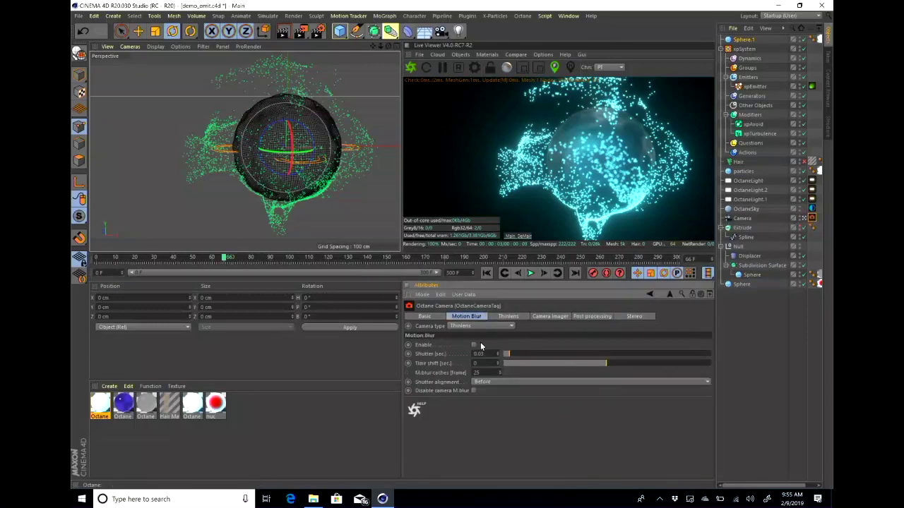
click(473, 345)
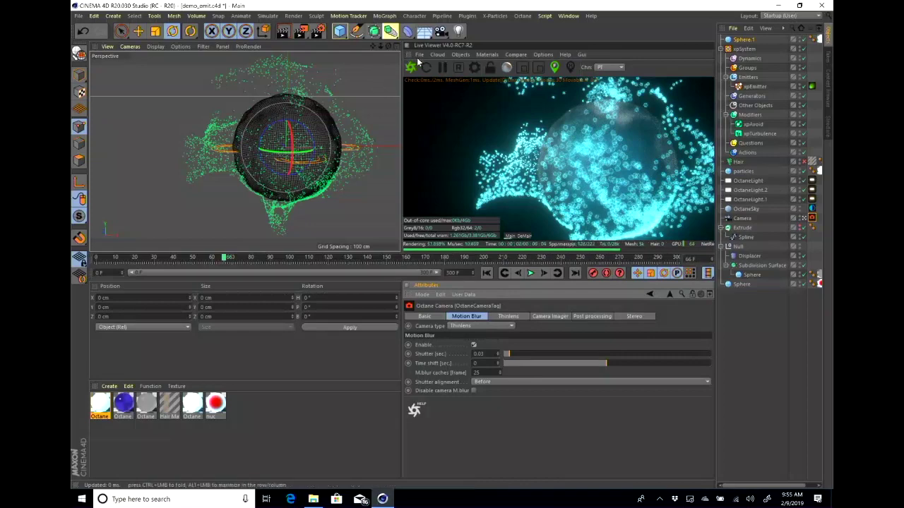
click(441, 67)
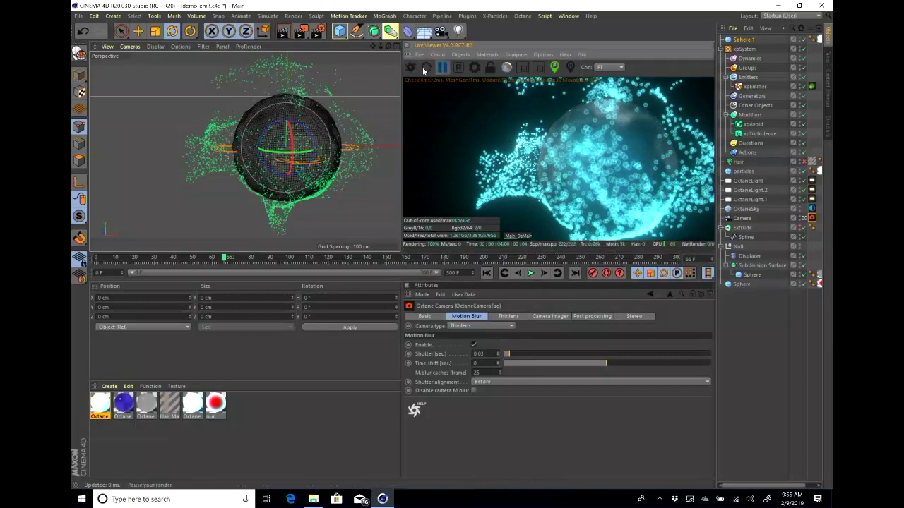
Step: Check the render output settings and start rendering the manual range of frames 22 to 40 in the Picture Viewer without saving
click(318, 34)
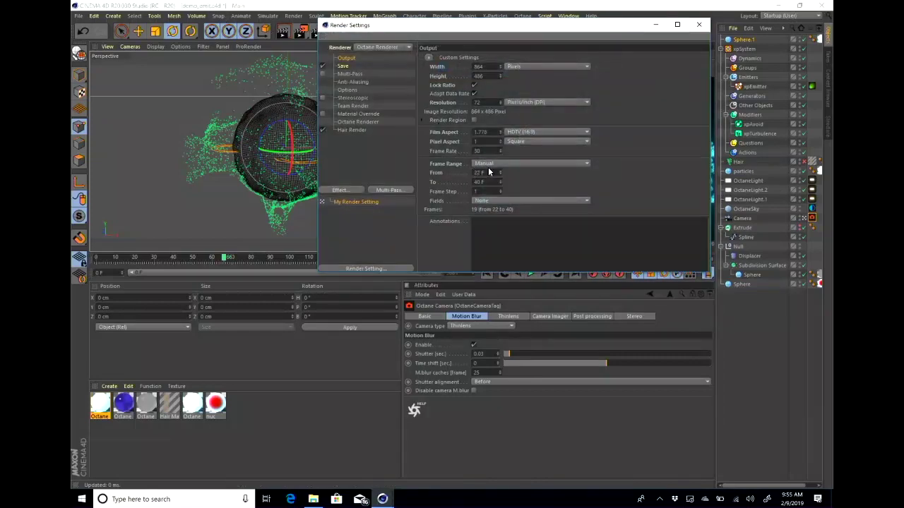
click(699, 25)
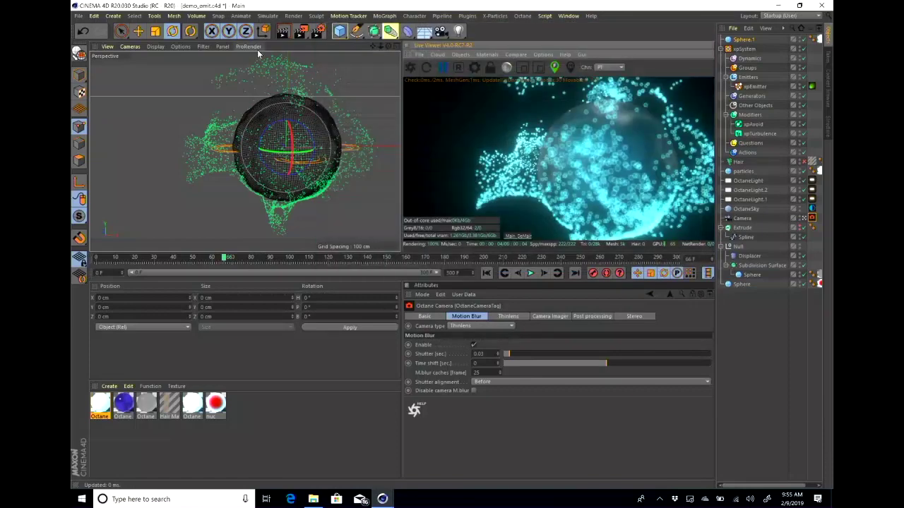
click(303, 33)
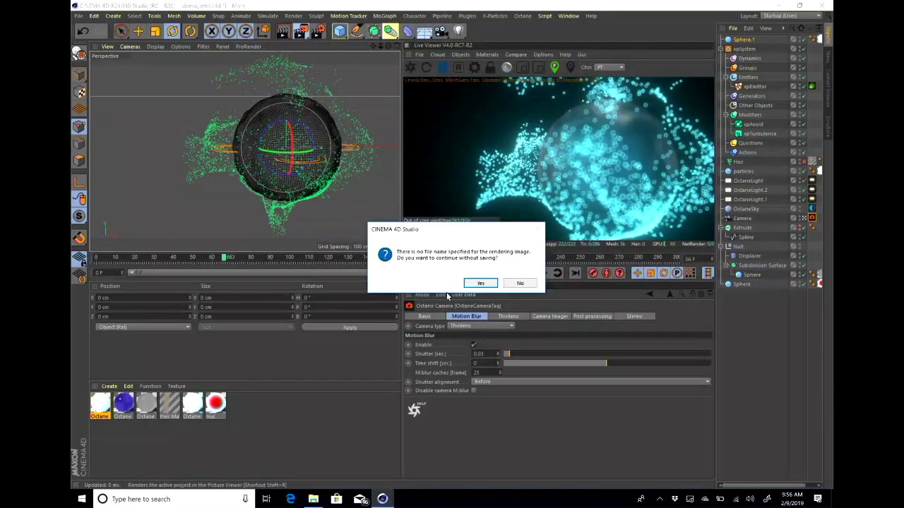
click(480, 283)
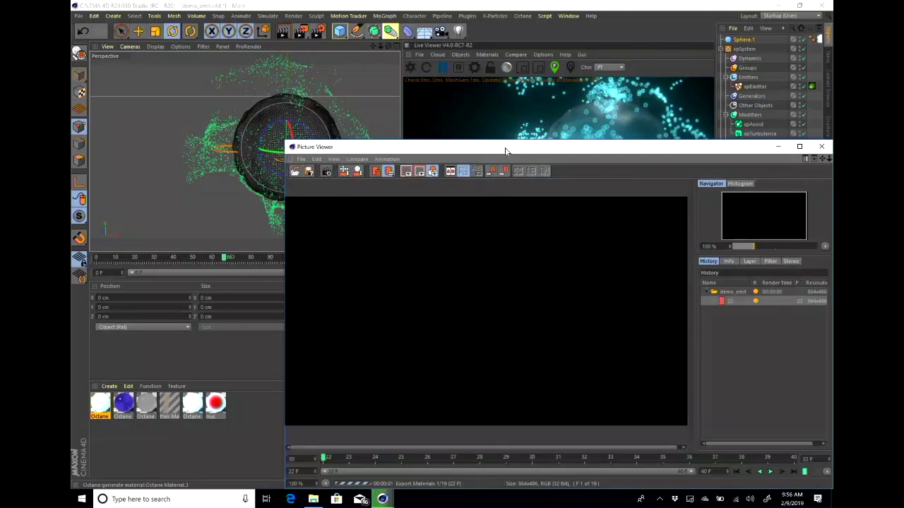
Step: Examine the motion-blurred frames in the Picture Viewer, moving its window aside to compare with the Live Viewer, and stop the render
drag(504, 150, 445, 100)
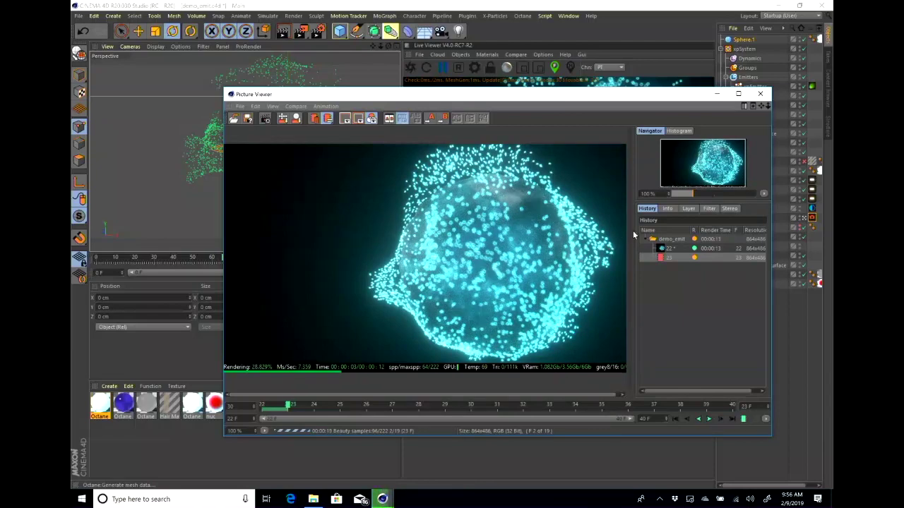
drag(661, 97, 279, 131)
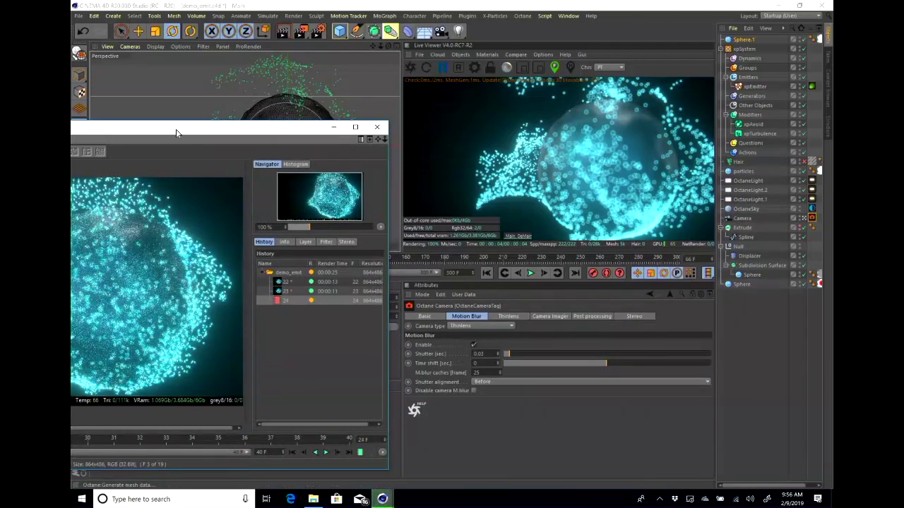
drag(176, 129, 479, 76)
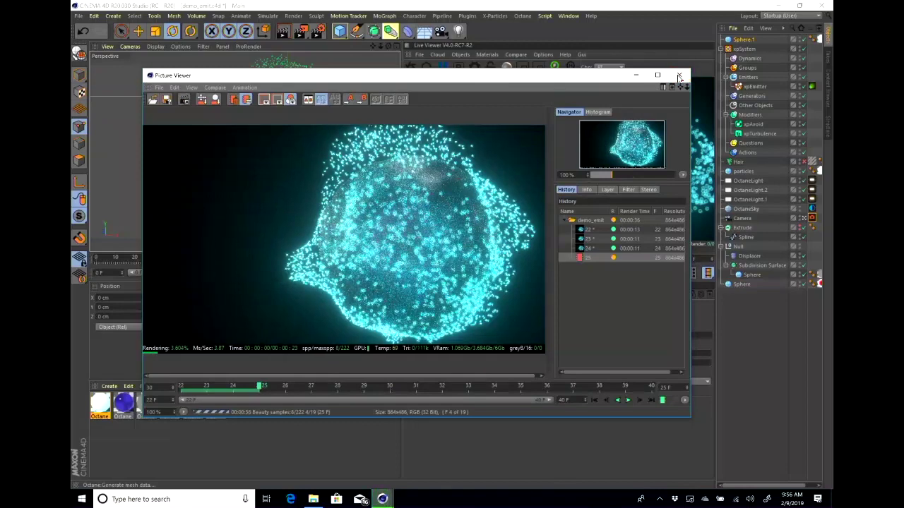
click(679, 76)
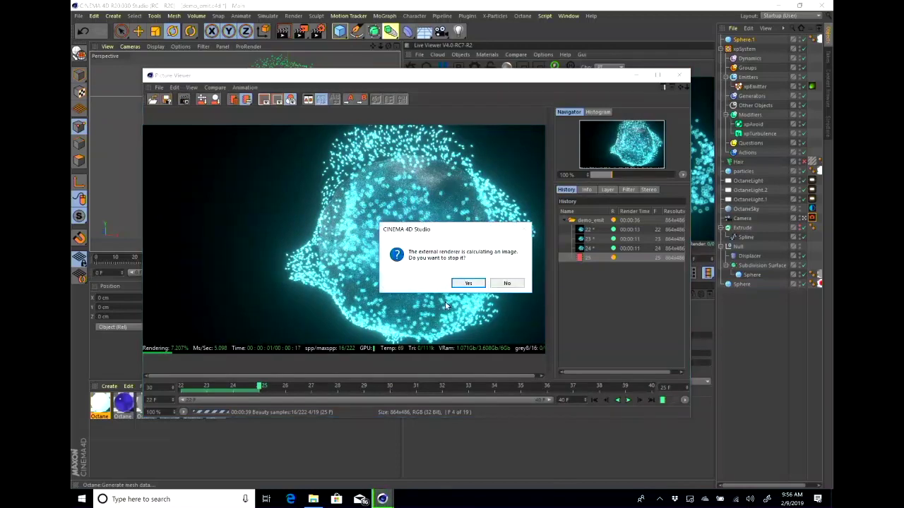
click(467, 283)
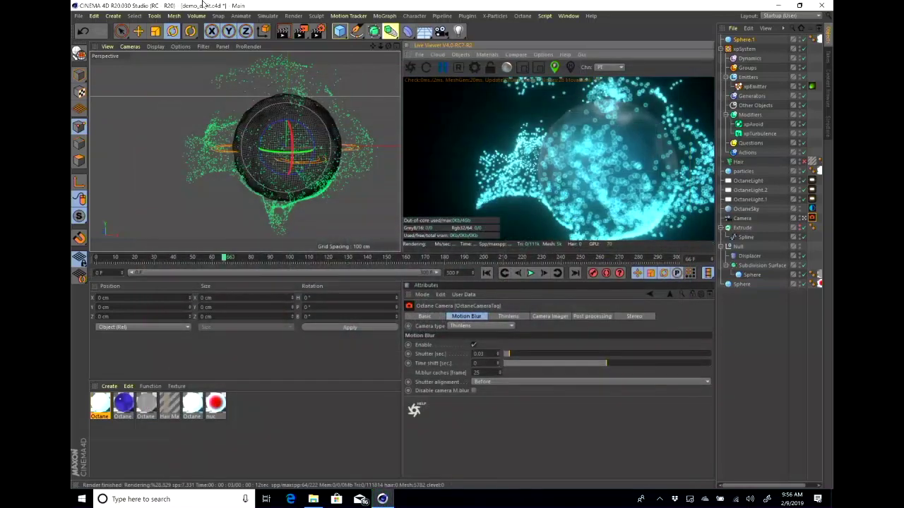
click(79, 16)
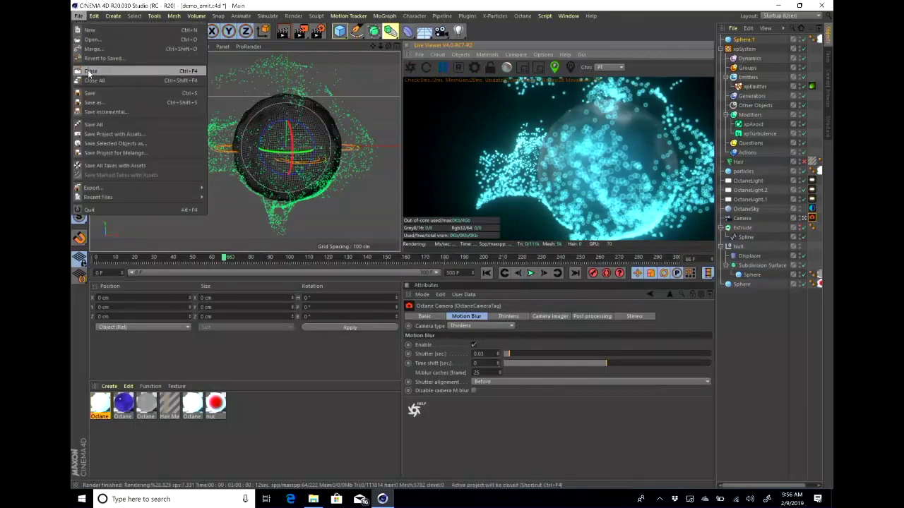
click(79, 16)
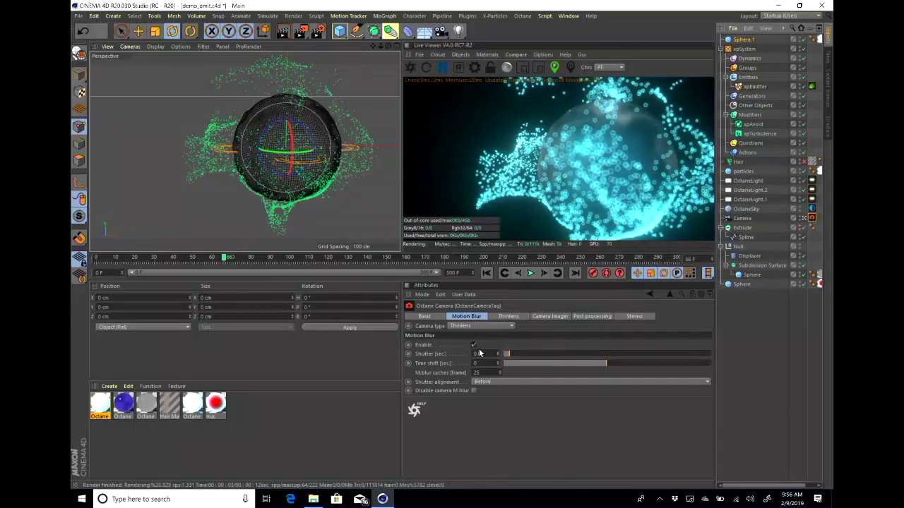
Step: Turn off motion blur in the Octane camera tag and return the animation to frame 0
click(485, 273)
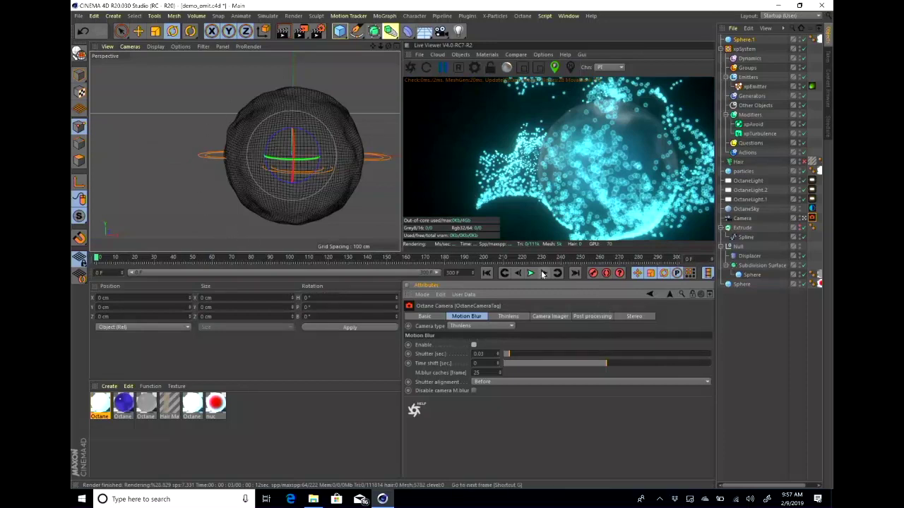
click(531, 273)
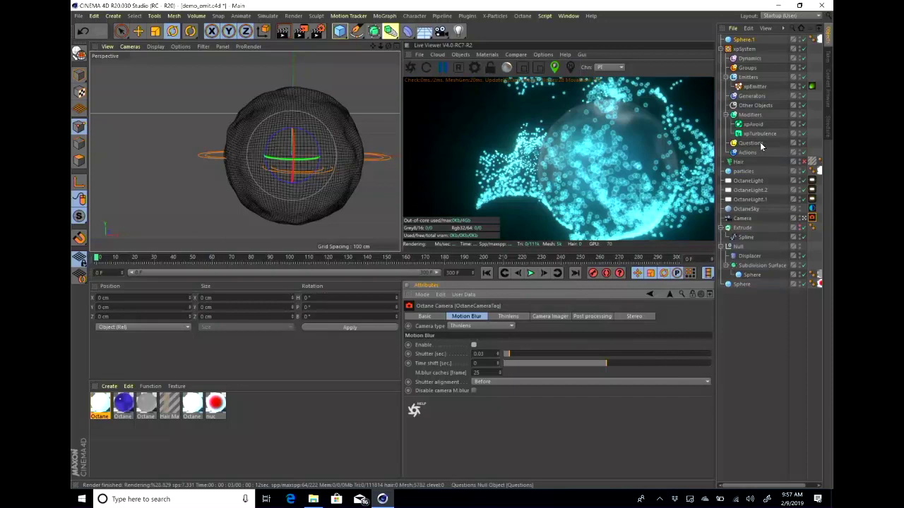
Step: Add an xpTrail generator to the Generators folder of the xpSystem
click(753, 96)
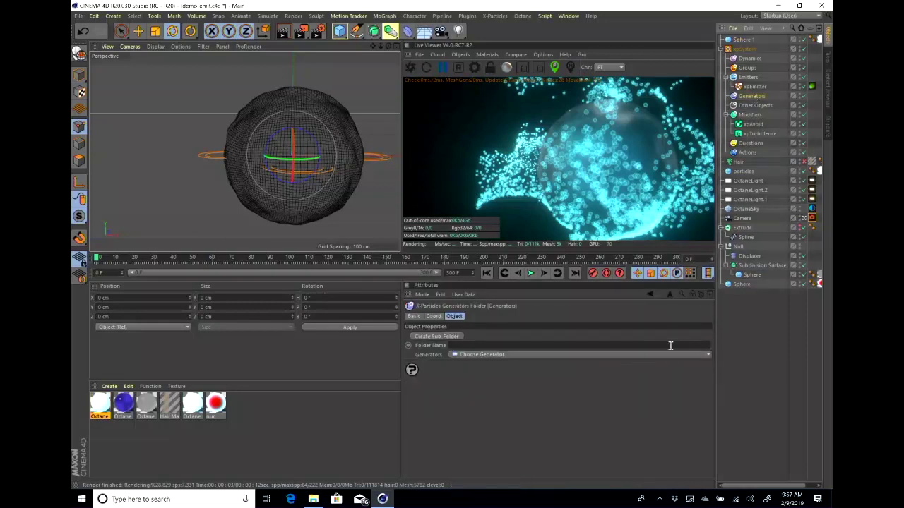
click(709, 355)
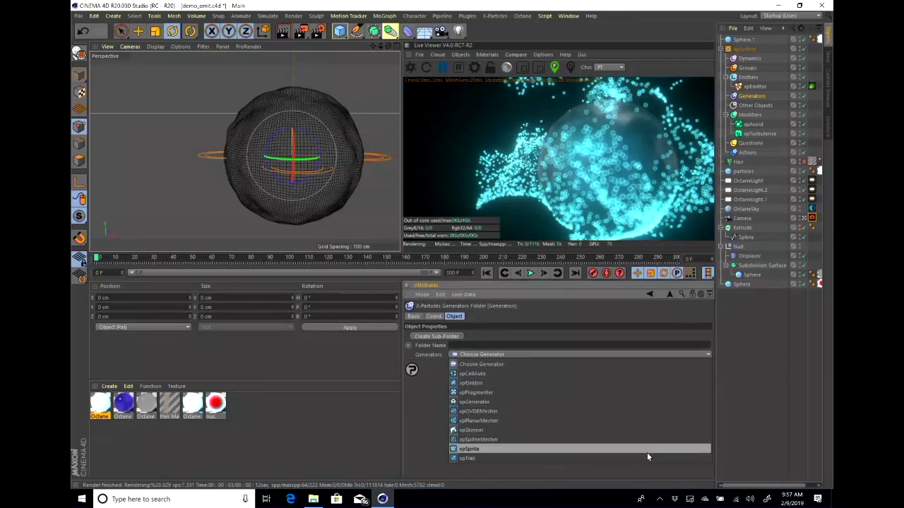
click(645, 458)
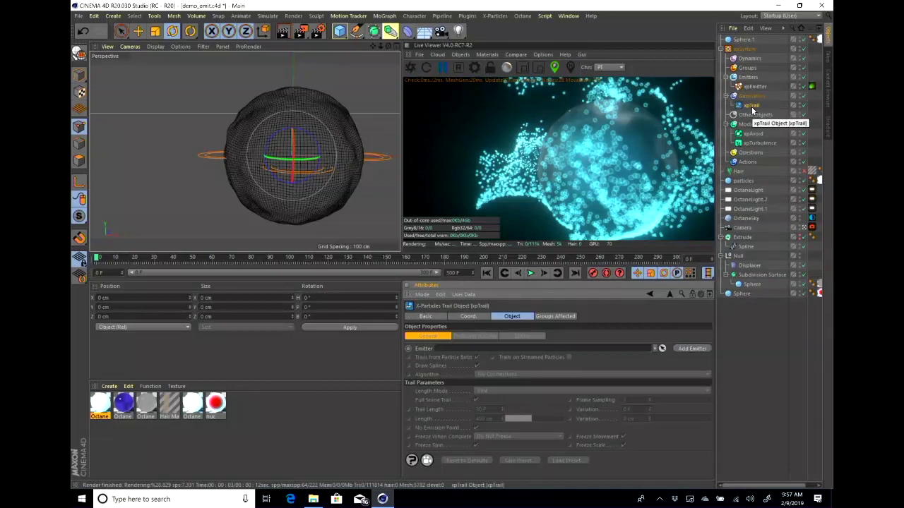
Step: Add a Hair object whose guides are linked to xpTrail
click(262, 17)
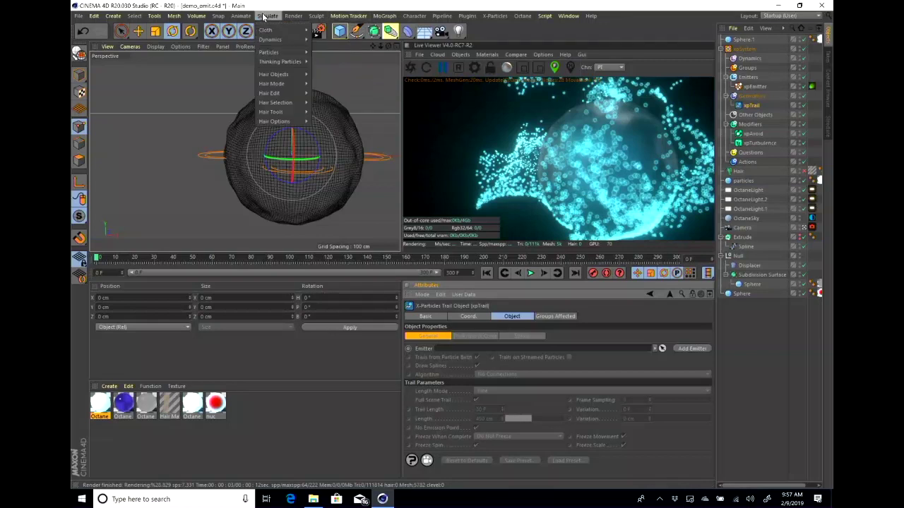
mouse_move(280, 77)
click(329, 77)
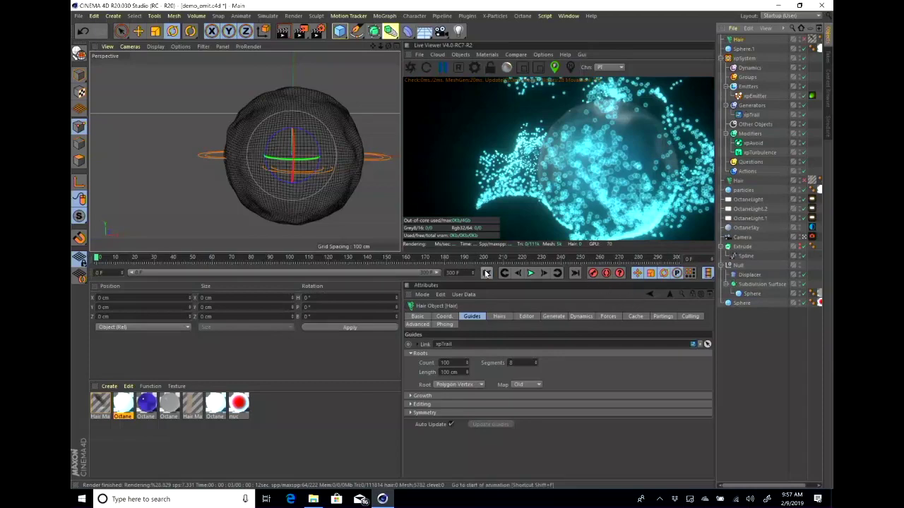
Step: Play the simulation to test the trails, stop it, and assign xpEmitter as the emitter of xpTrail
click(528, 273)
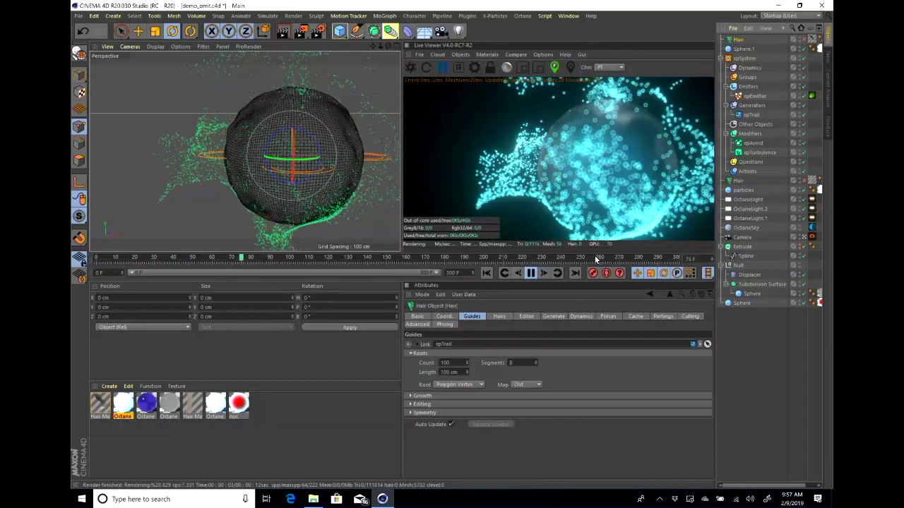
click(751, 114)
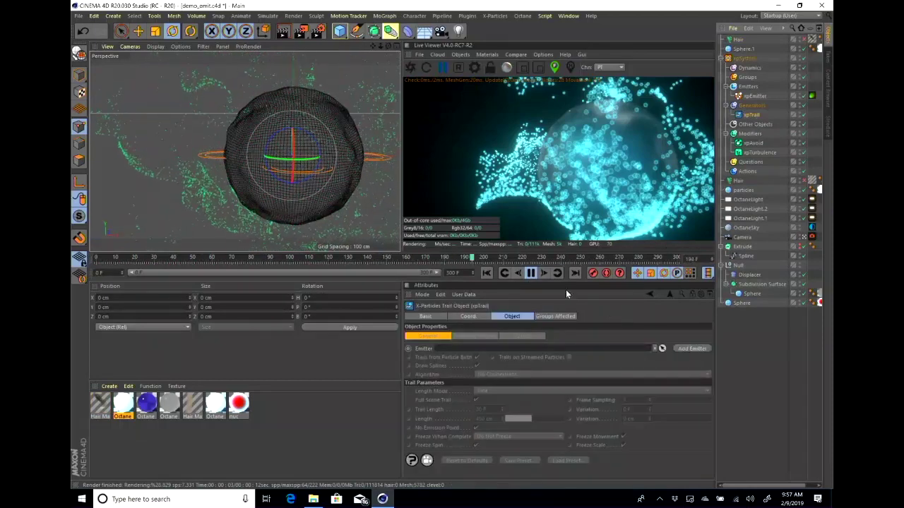
key(F8)
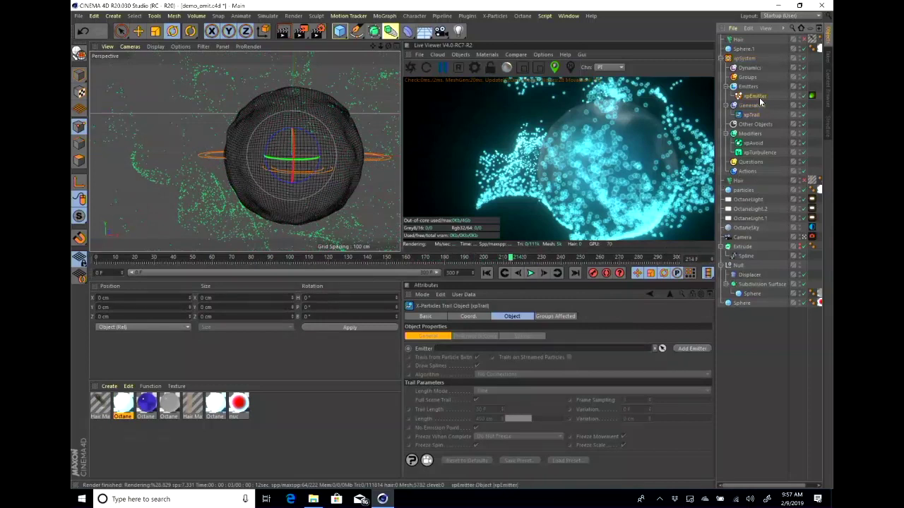
drag(525, 352, 527, 349)
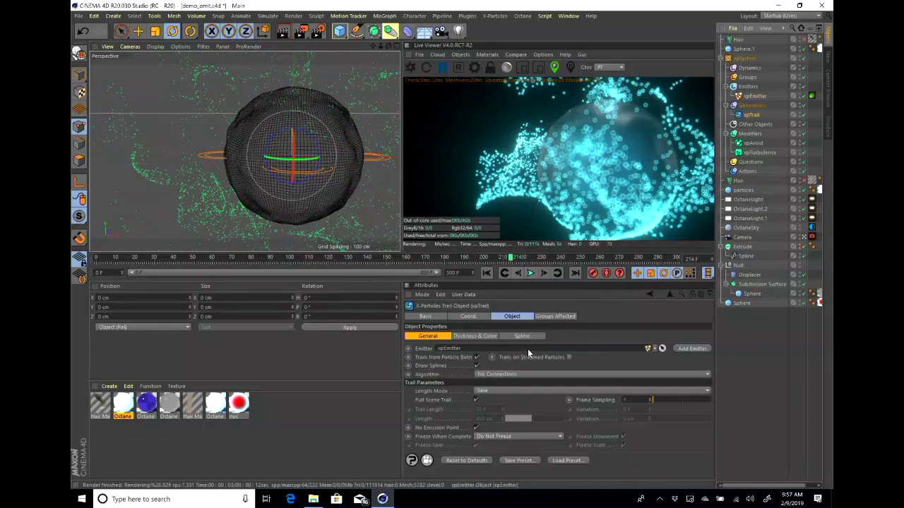
Step: Replay the simulation from frame 0 to grow the particle trails and stop it at about frame 49
click(489, 275)
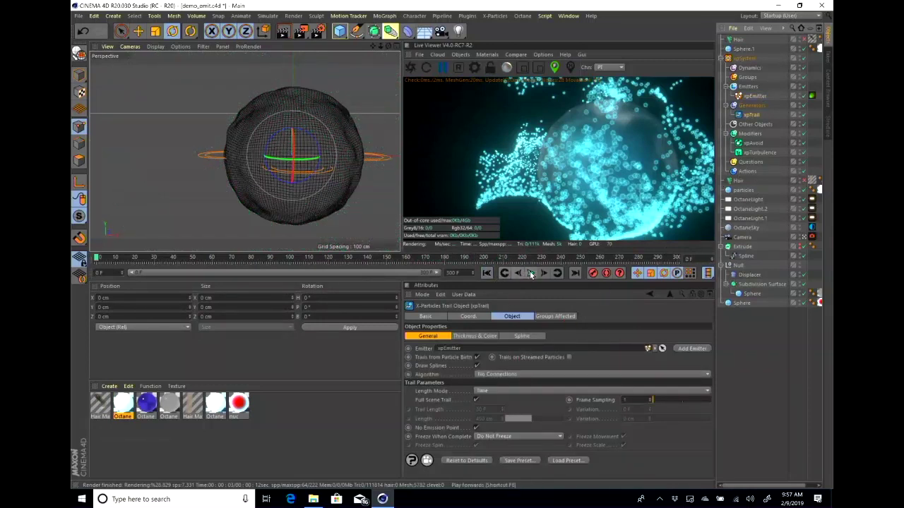
click(531, 273)
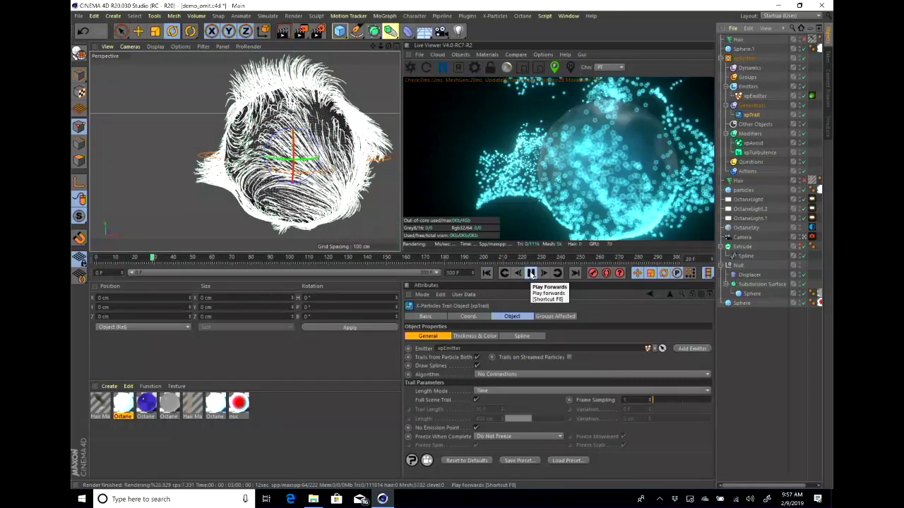
click(531, 273)
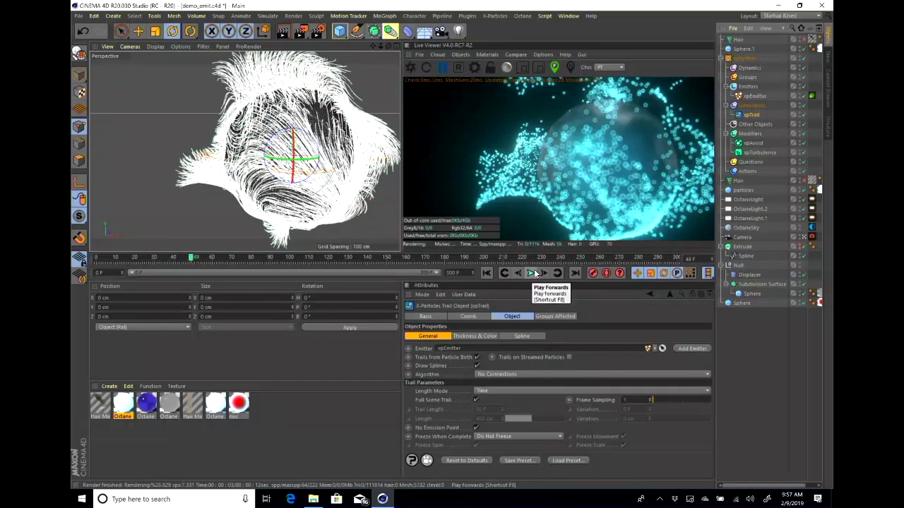
Step: Disable the emission channel of Octane Material.1 and close its editor
double_click(122, 404)
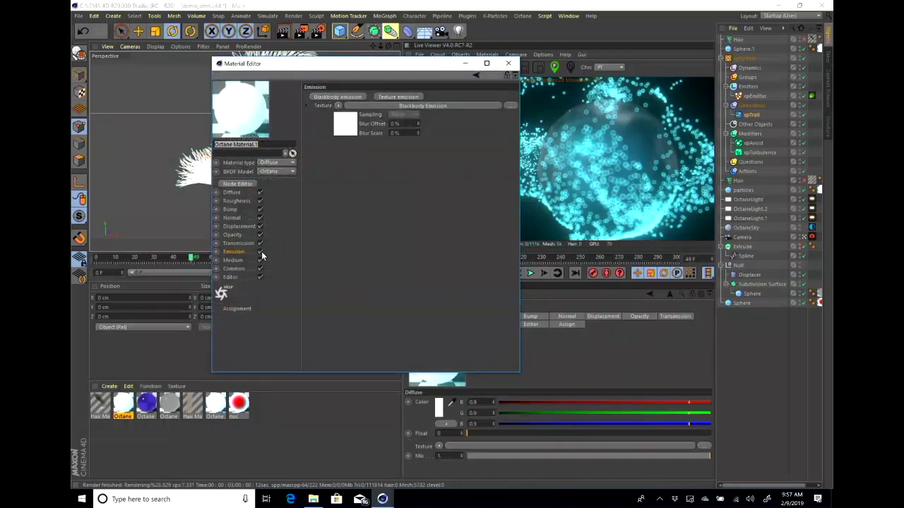
click(261, 252)
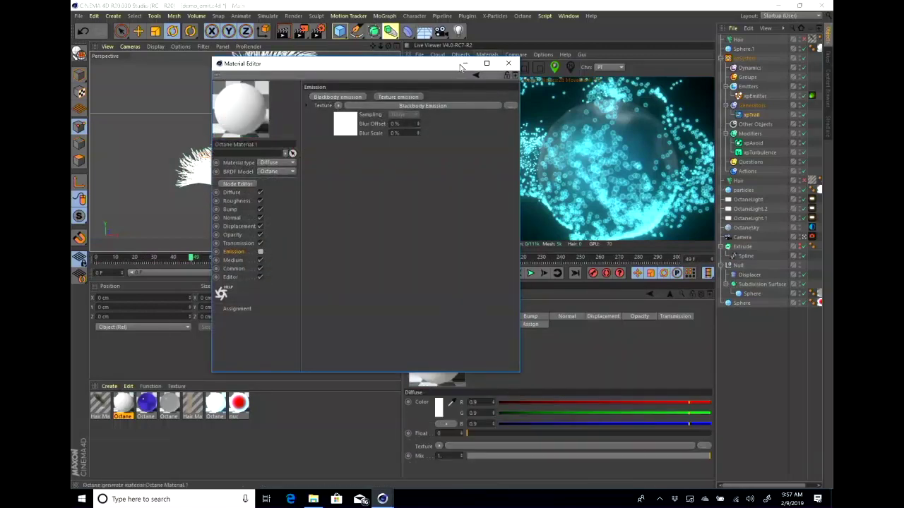
click(507, 63)
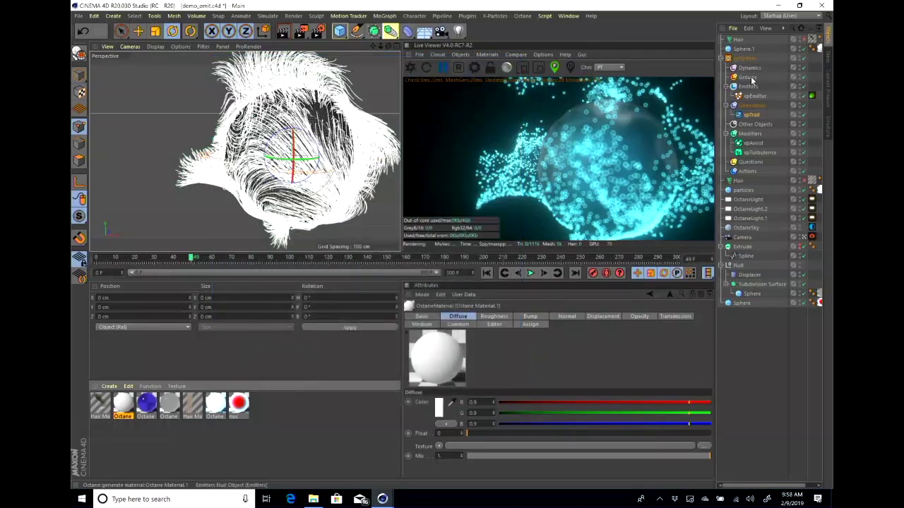
Step: Set the root of the new Hair object's guides to Spline Guides
click(740, 39)
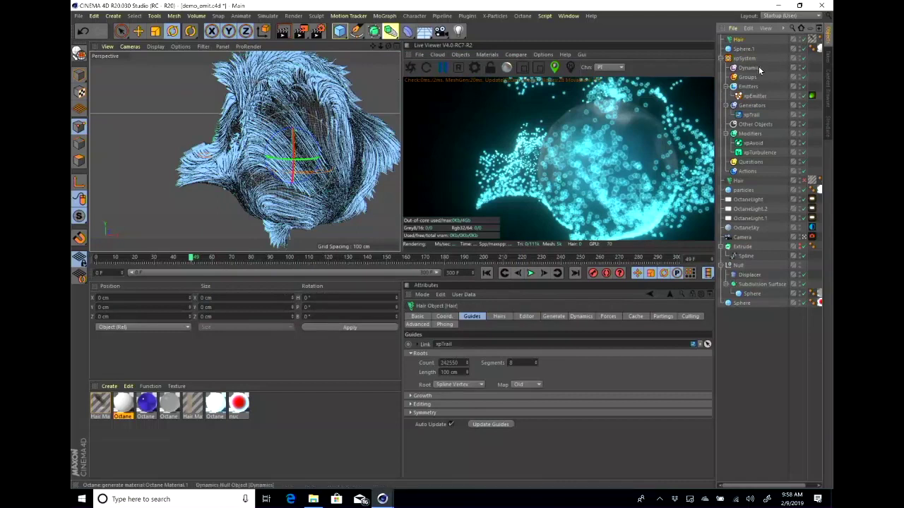
click(499, 317)
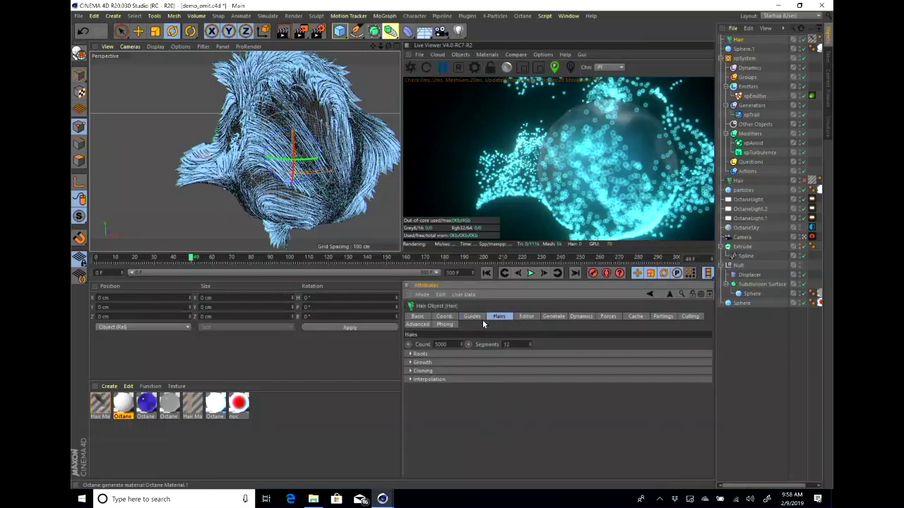
click(472, 316)
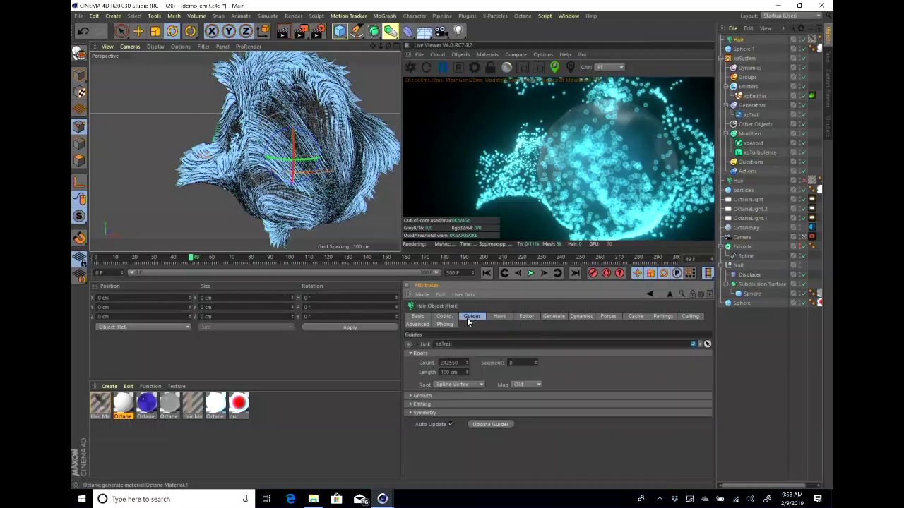
click(411, 396)
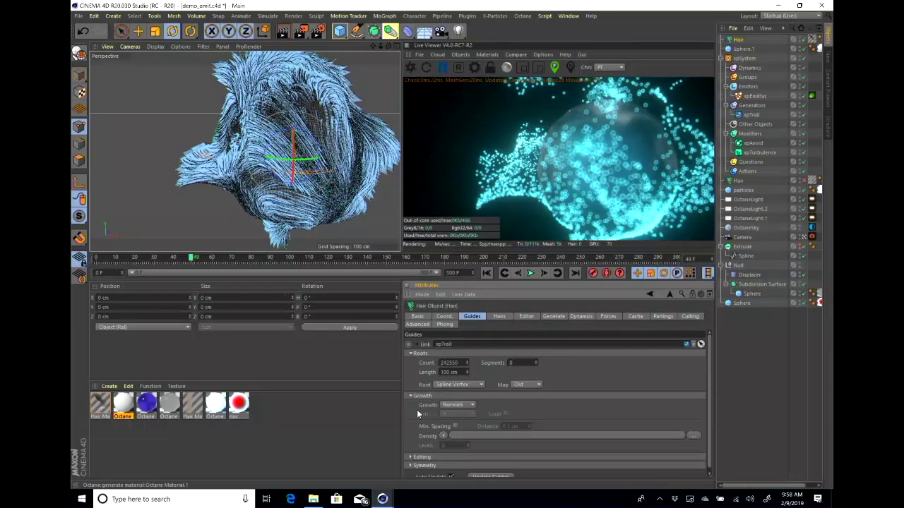
click(465, 385)
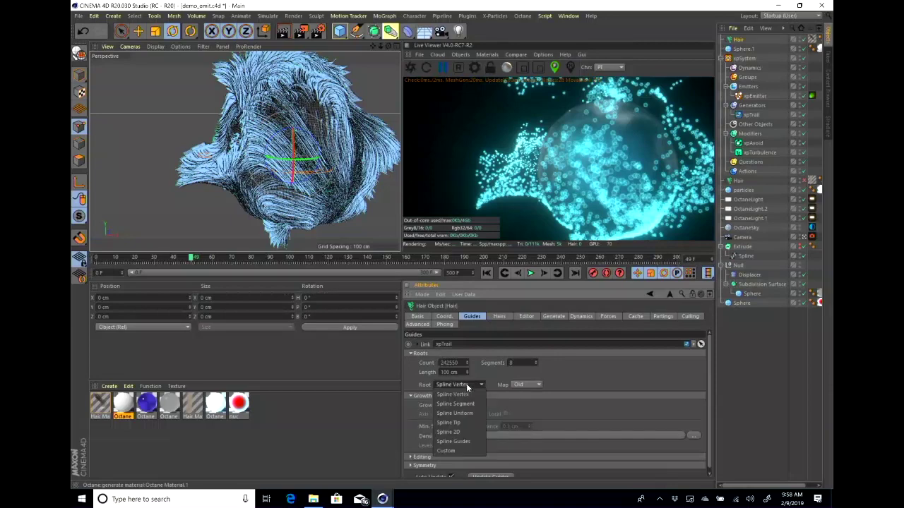
click(463, 442)
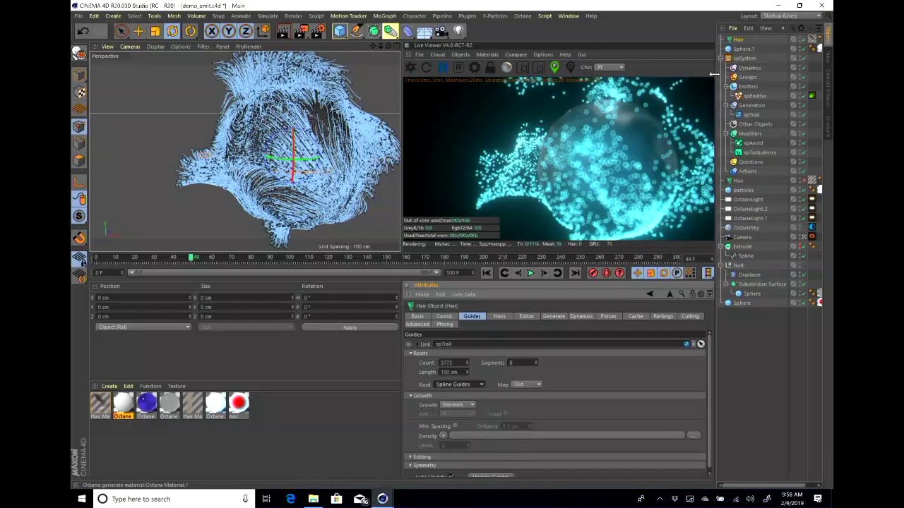
Step: Make more room for the object list and apply Octane Material.1 to the new Hair object
drag(714, 73, 686, 73)
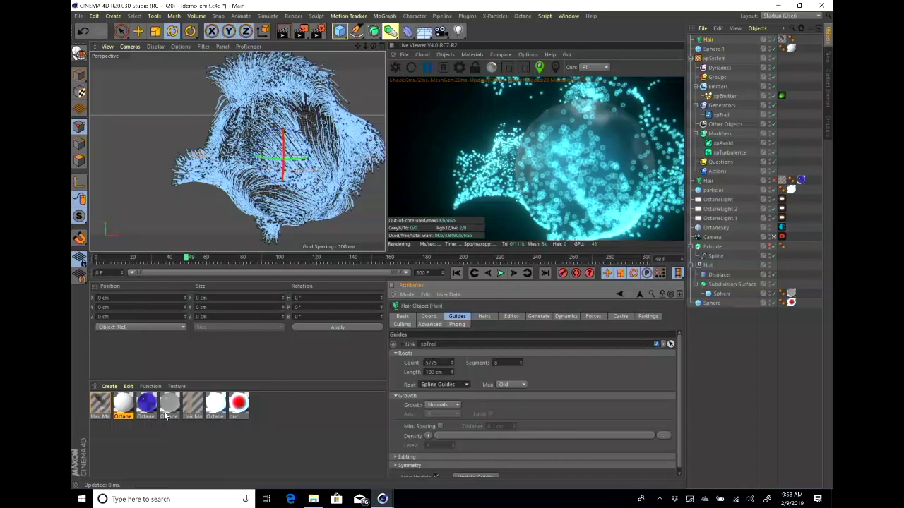
drag(127, 408, 197, 370)
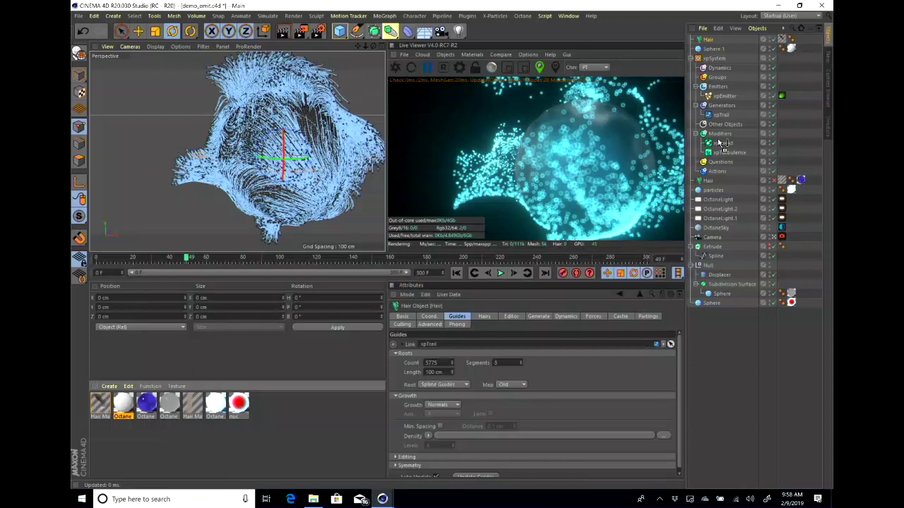
drag(738, 66, 719, 41)
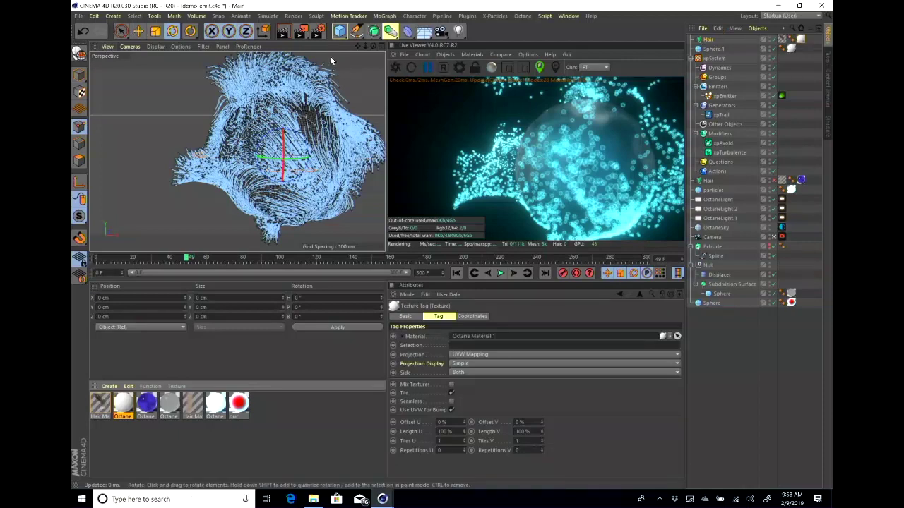
Step: Restart the Octane live render and examine the upper strands of the hair up close
click(396, 69)
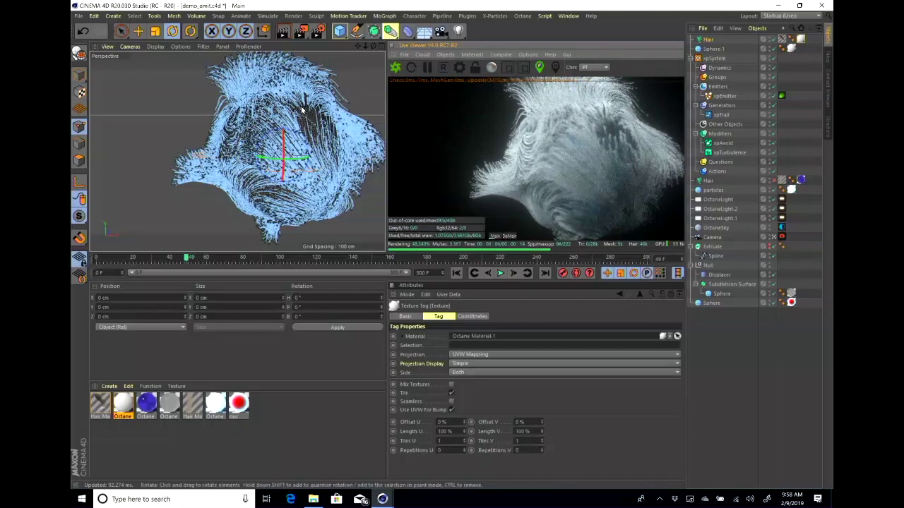
scroll(287, 107, up, 3)
scroll(288, 107, up, 2)
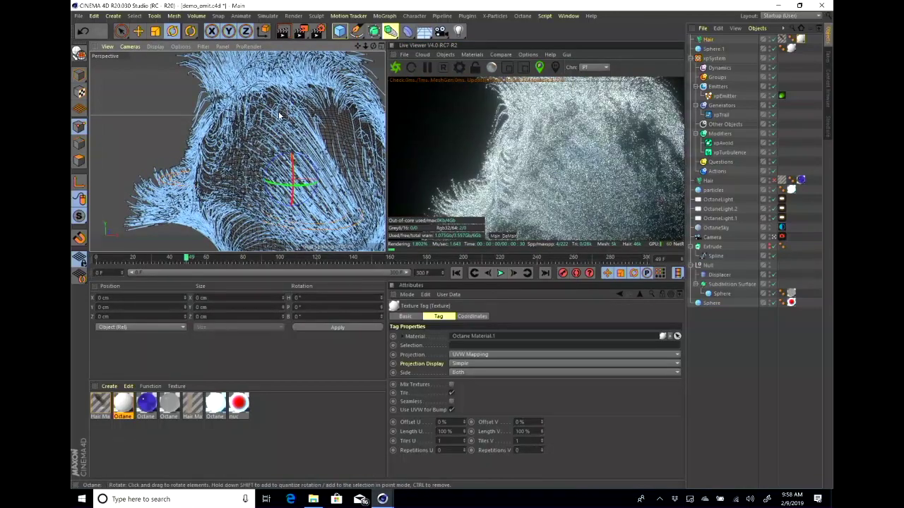
scroll(267, 108, up, 2)
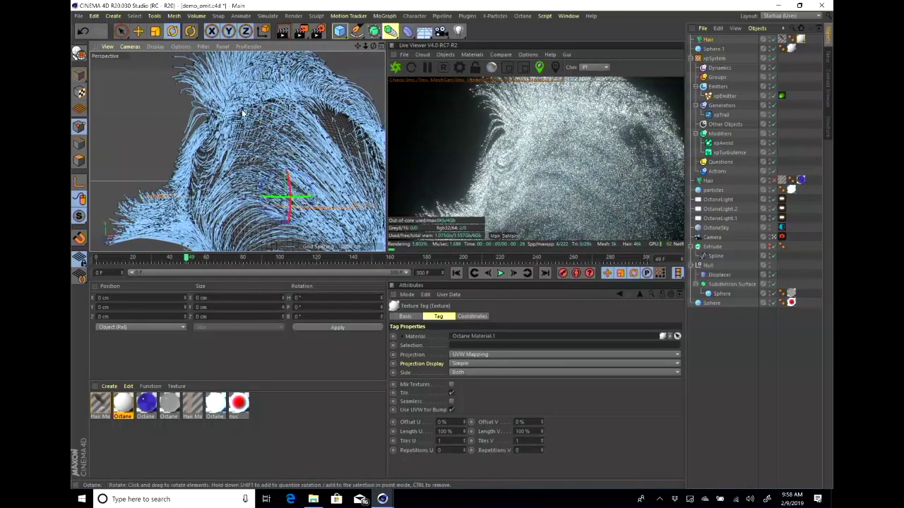
scroll(251, 115, up, 2)
scroll(226, 167, up, 2)
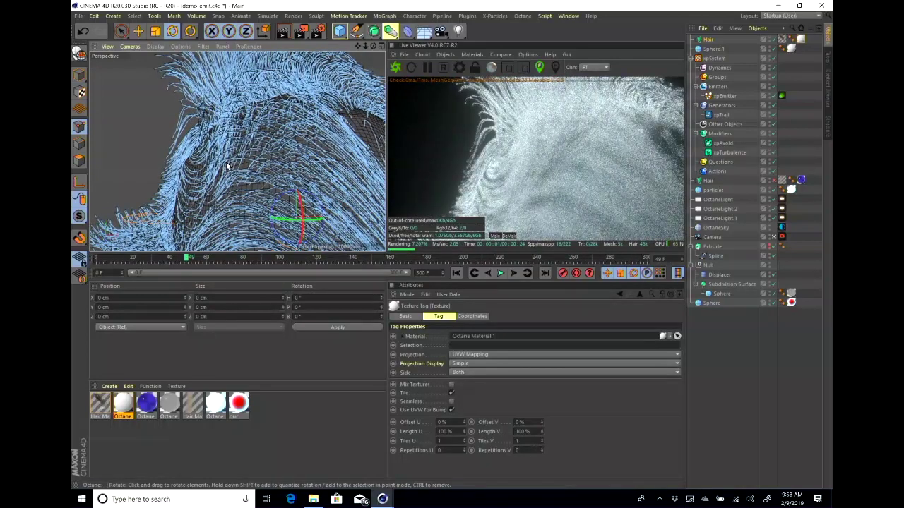
alt+drag(195, 149, 252, 189)
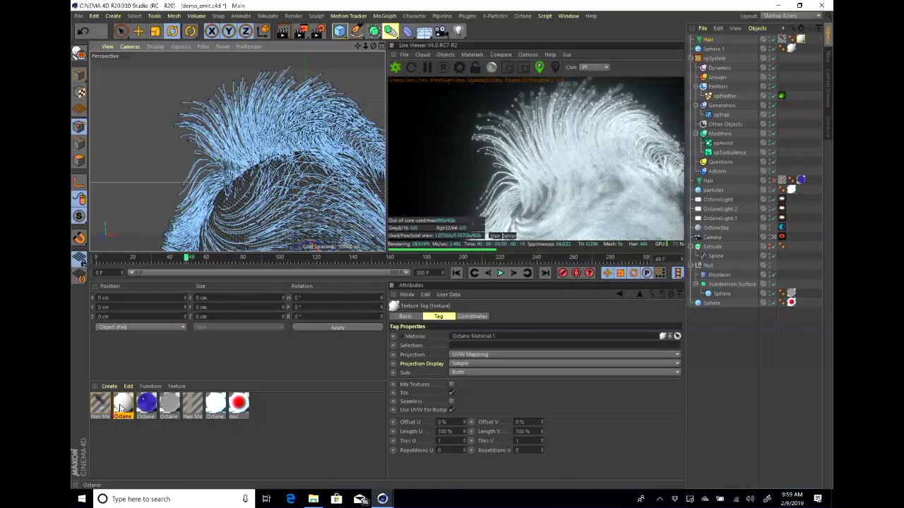
Step: Try enabling the emission of Octane Material.1 with its blackbody power reduced to about 0.46
double_click(121, 406)
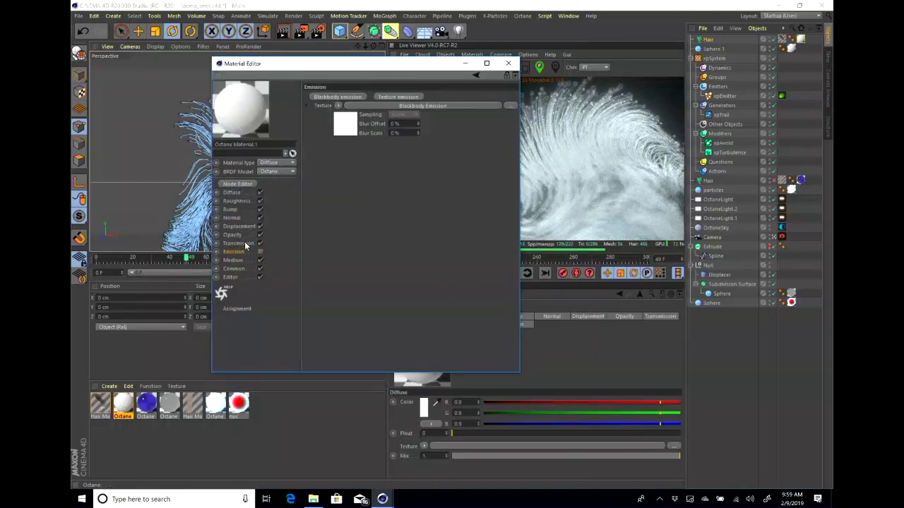
click(260, 252)
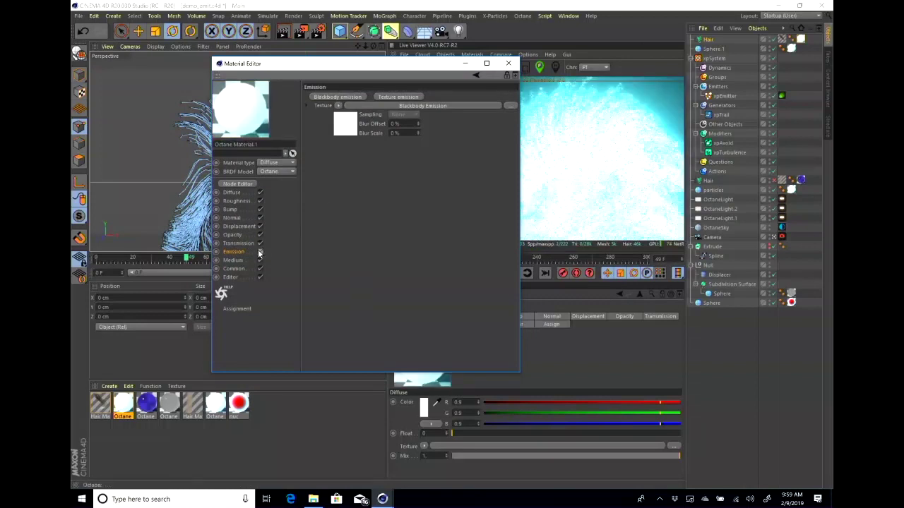
click(353, 124)
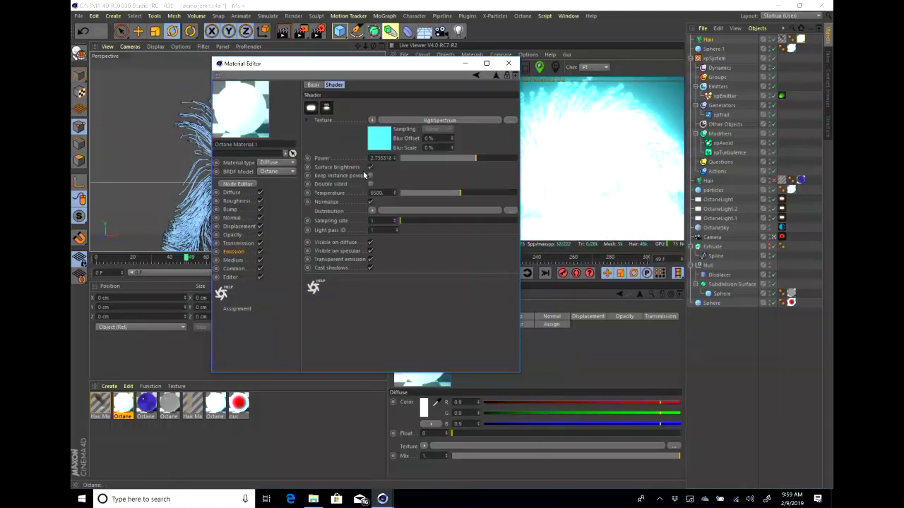
click(452, 158)
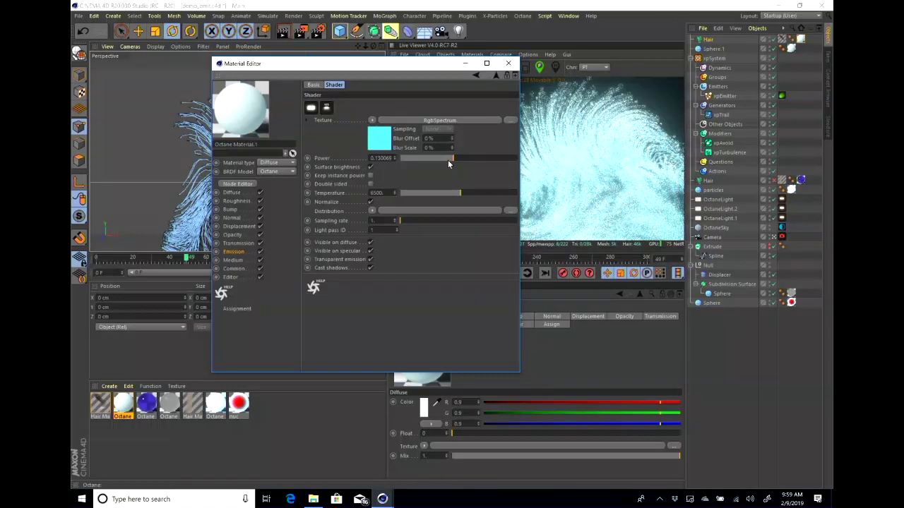
drag(447, 160, 465, 159)
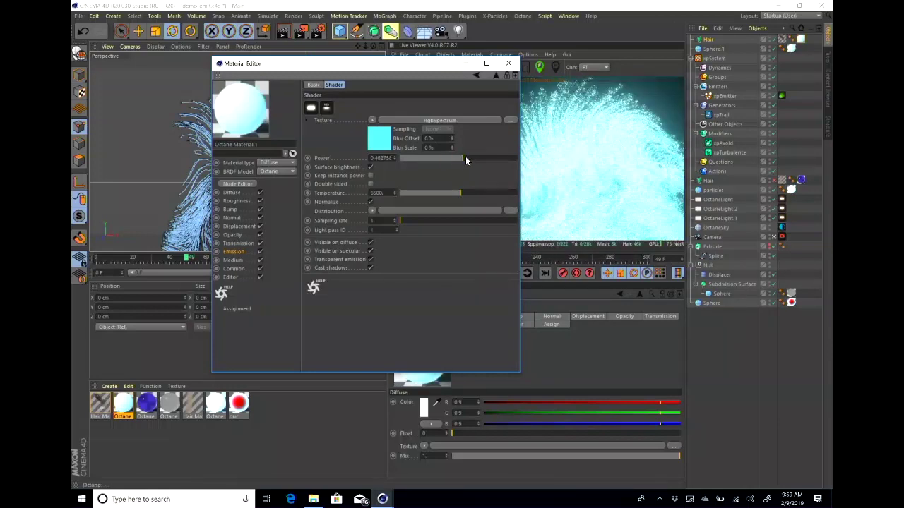
Step: In the Octane camera's post processing, set the bloom power to about 1.21 and the glare power to about 1.76
click(781, 237)
click(581, 317)
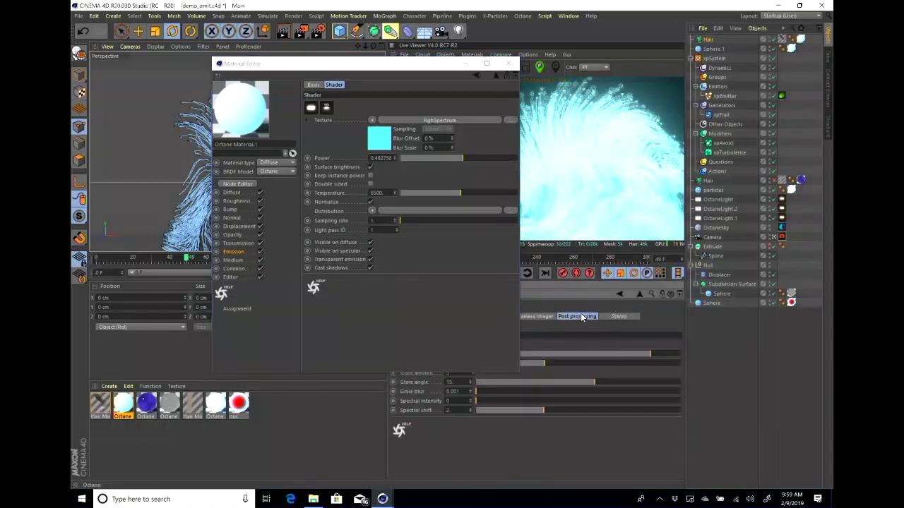
click(587, 361)
drag(594, 355, 583, 357)
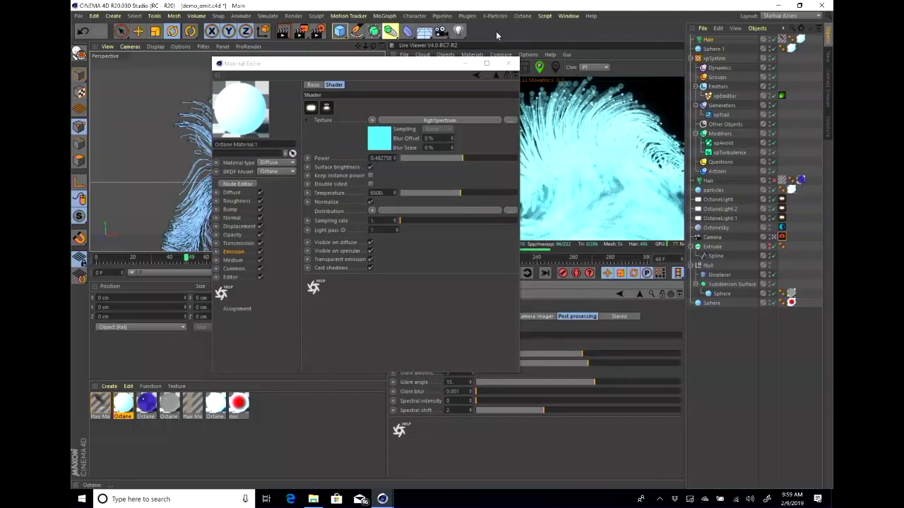
Step: Lower the emission power of Octane Material.1 to about 0.012, disable its emission channel and close the editor
click(435, 158)
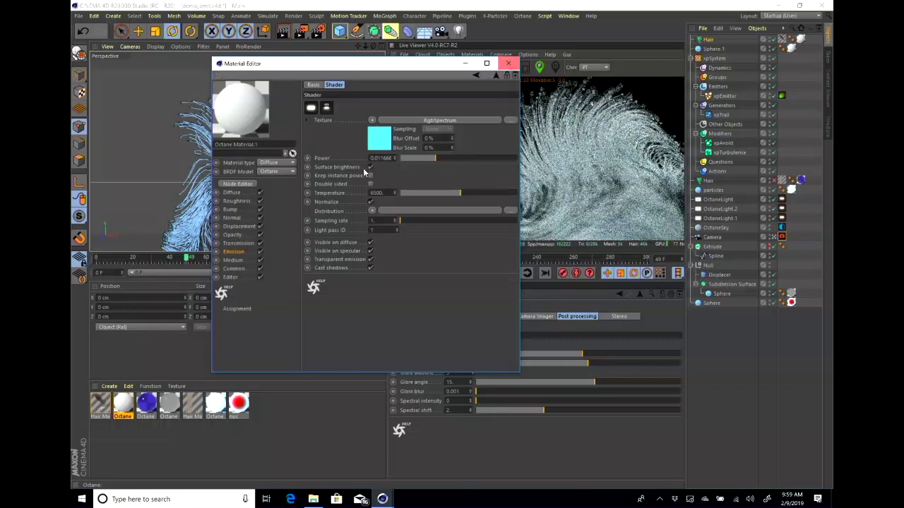
click(261, 252)
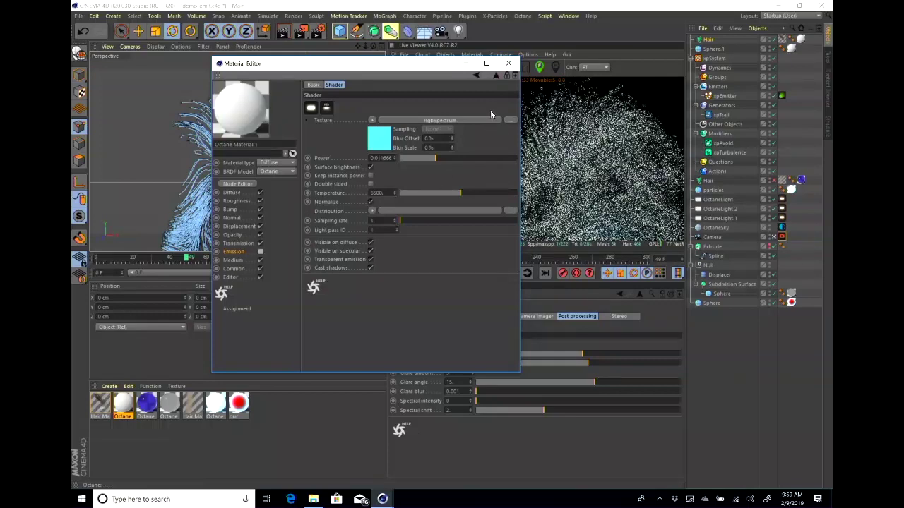
click(507, 62)
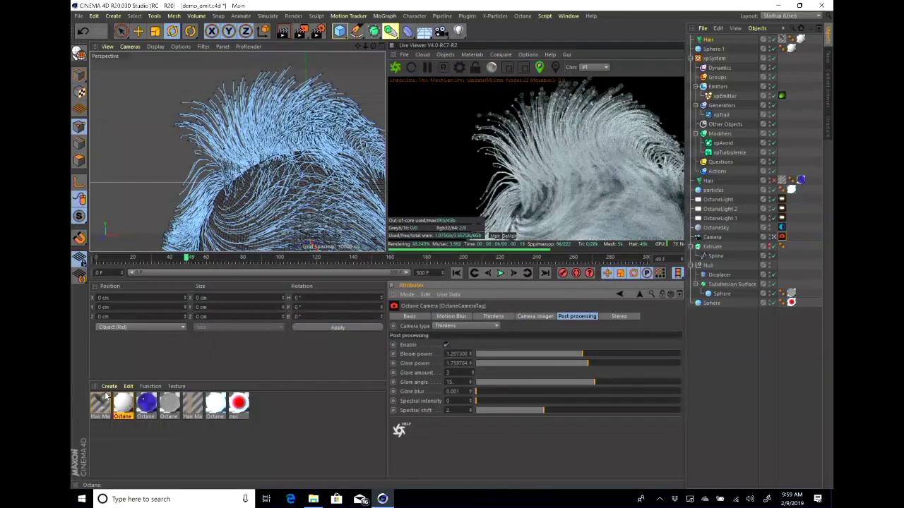
Step: Create a new Octane material and assign it to the Hair object in place of Octane Material.1
click(109, 386)
mouse_move(129, 386)
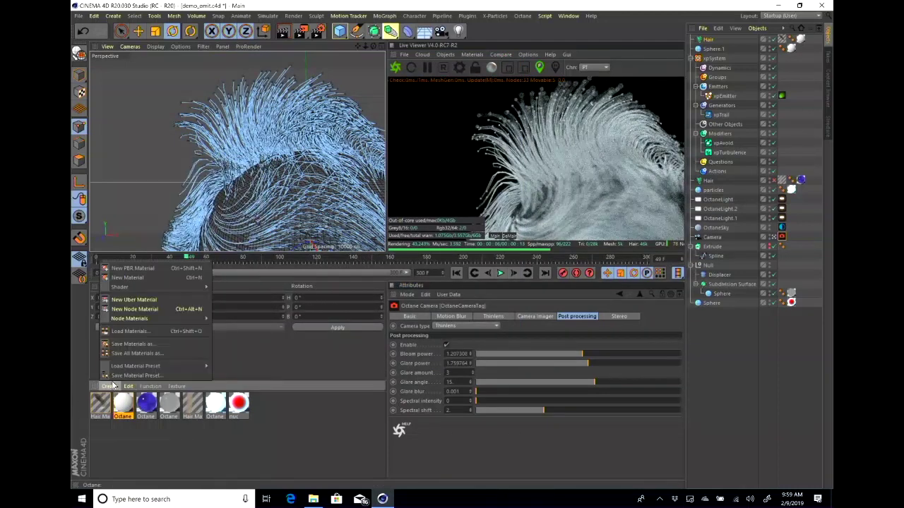
mouse_move(205, 288)
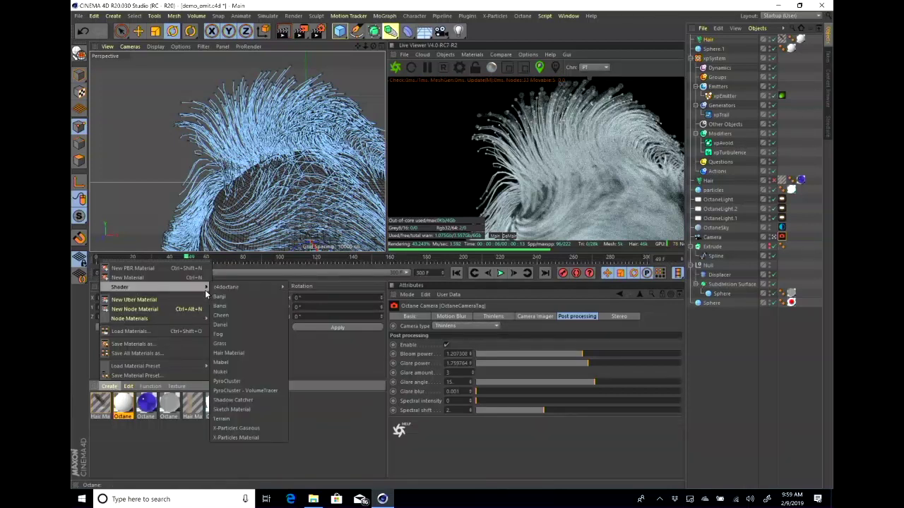
mouse_move(275, 287)
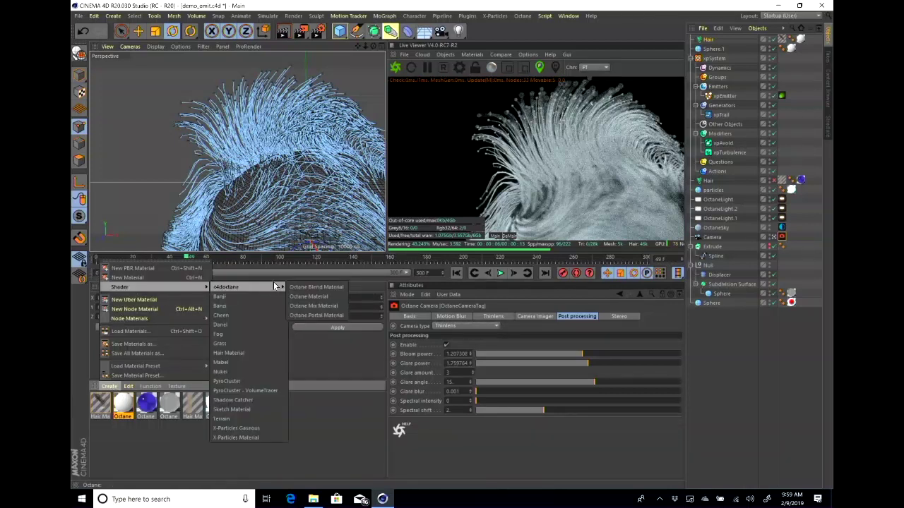
click(304, 299)
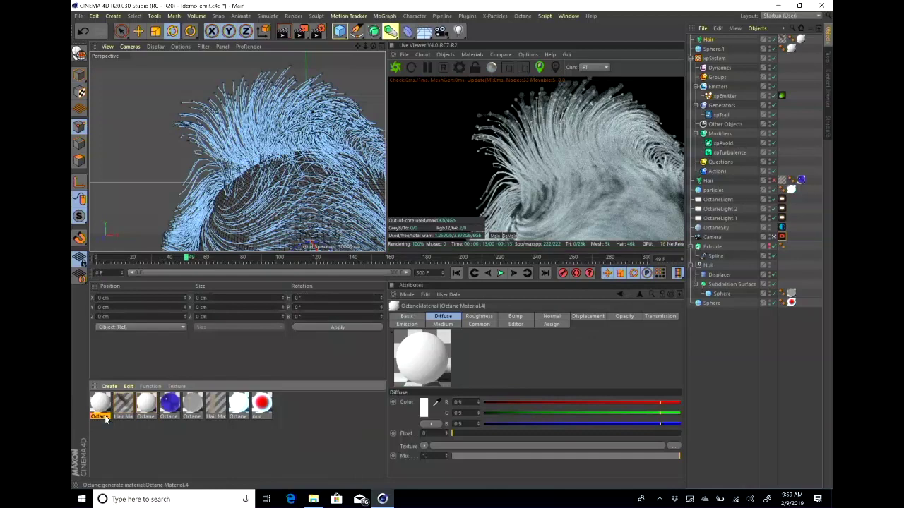
drag(104, 406, 713, 40)
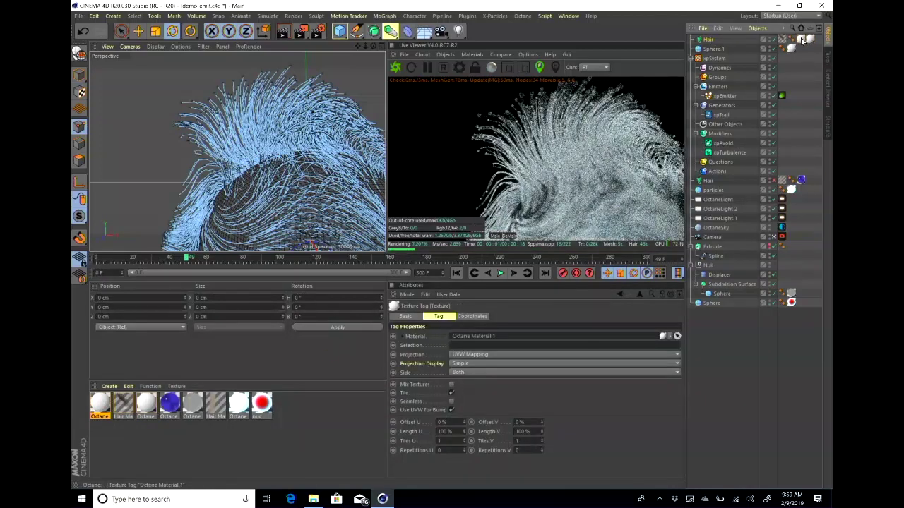
click(455, 157)
Step: Enable the emission channel of Octane Material.1, set its blackbody power to about 3.1 and close the editor
double_click(146, 408)
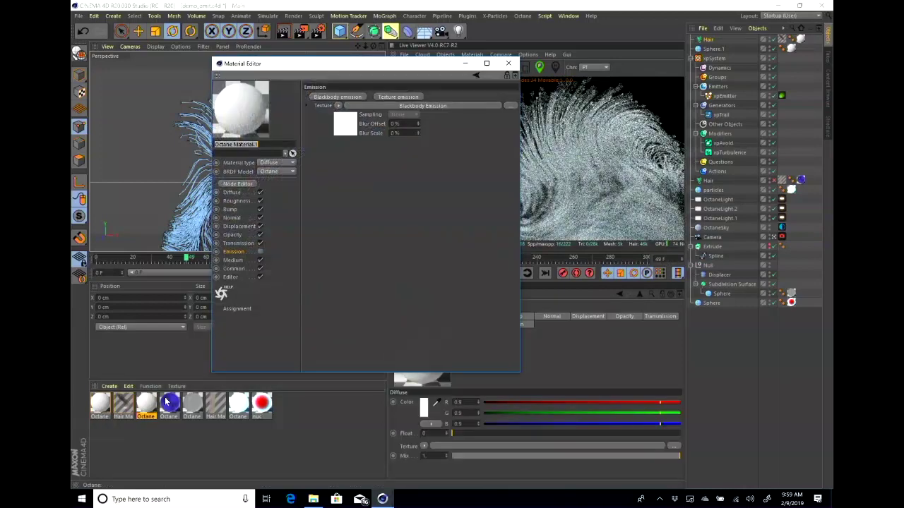
click(260, 252)
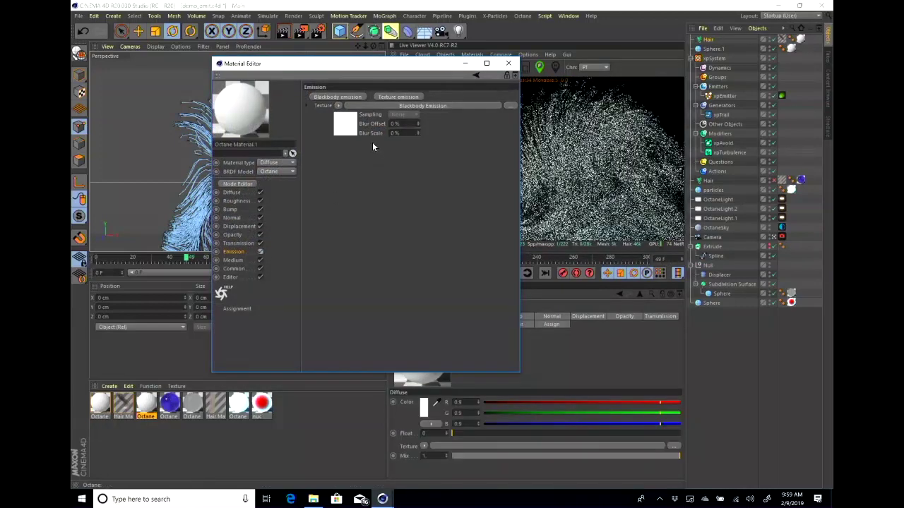
click(421, 105)
drag(449, 158, 476, 159)
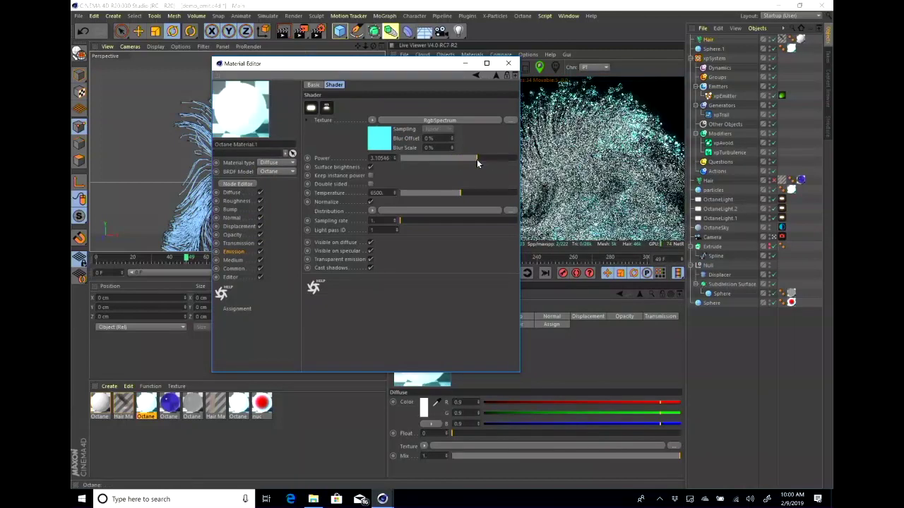
click(507, 63)
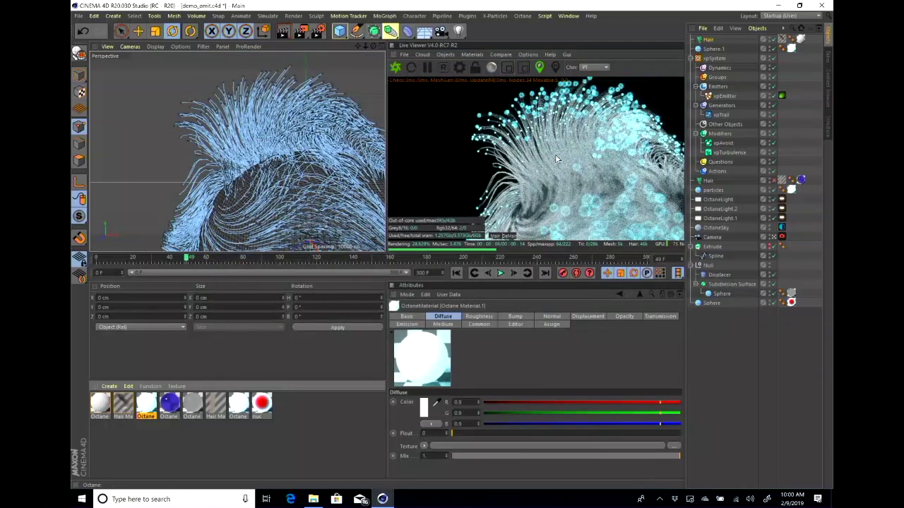
Step: Examine the hair strands and glowing spheres in the live render, from the whole form to a close-up
alt+drag(275, 176, 315, 181)
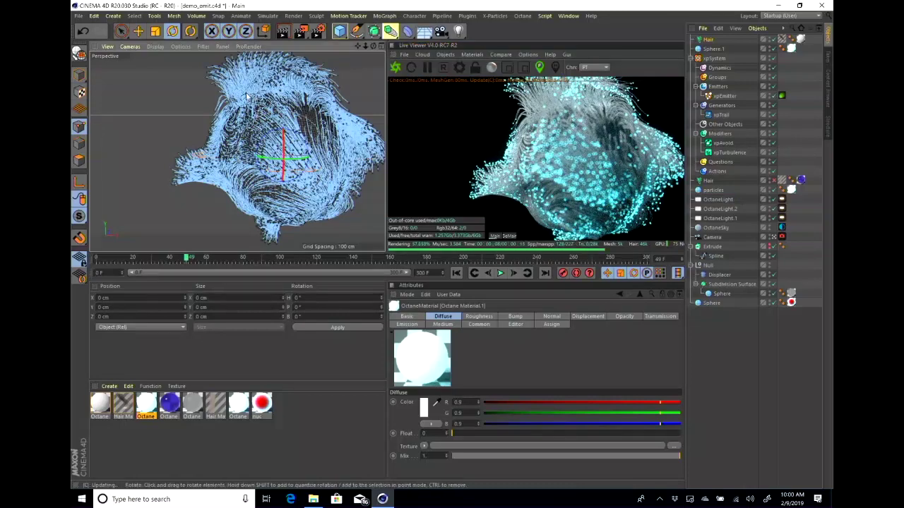
alt+drag(254, 113, 233, 120)
scroll(233, 120, up, 5)
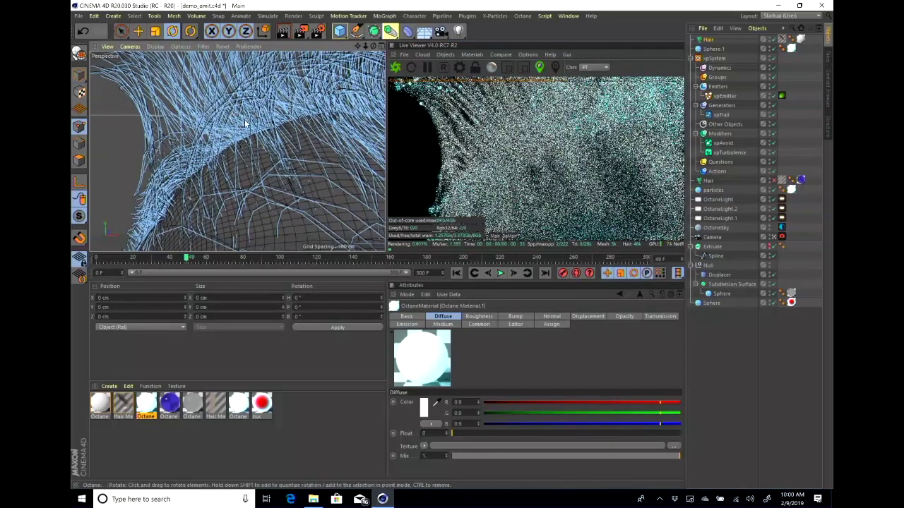
Step: Change the material type of the hair's Octane Material.4 to Specular
scroll(236, 122, down, 5)
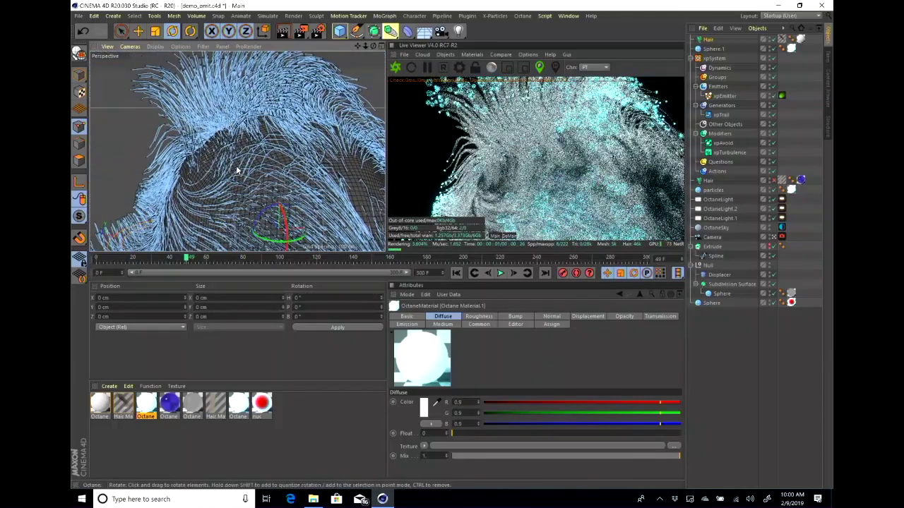
double_click(100, 405)
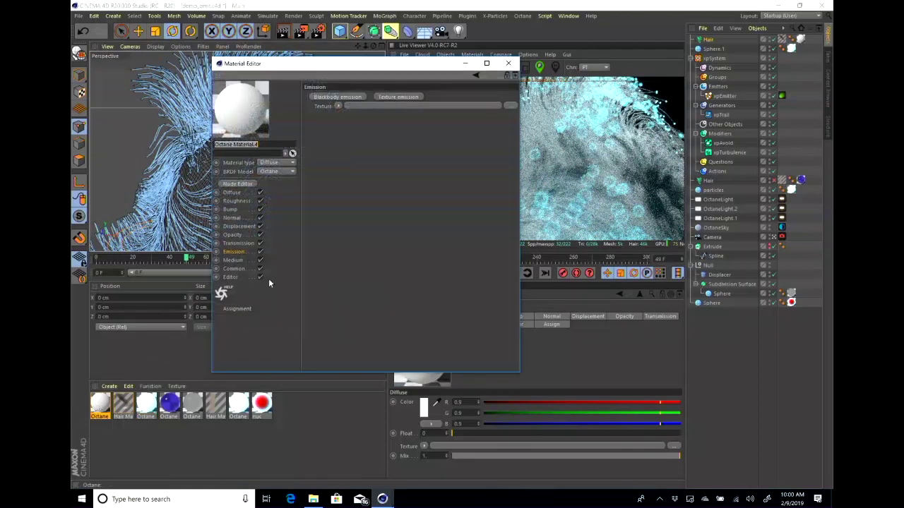
click(272, 163)
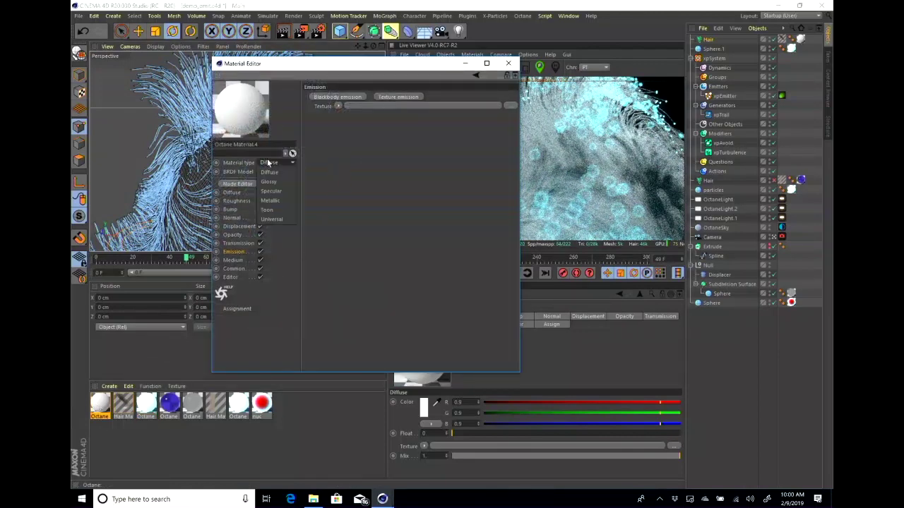
click(289, 192)
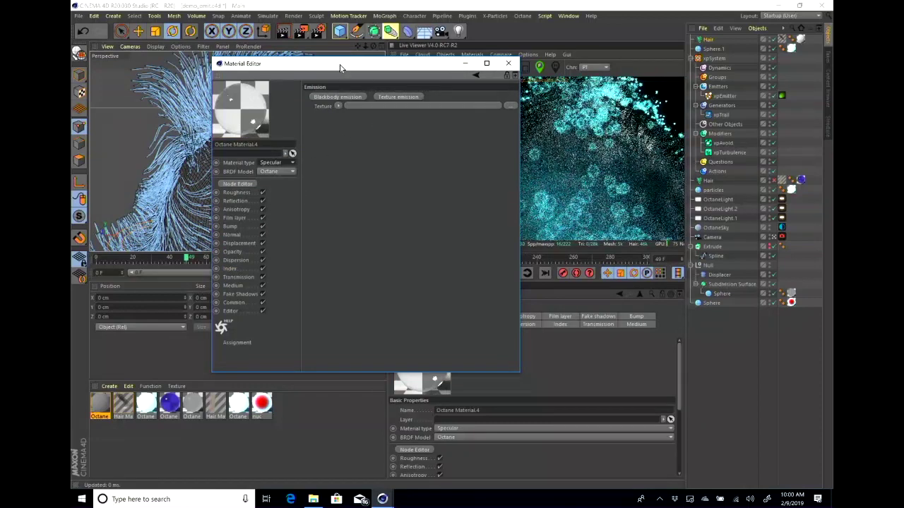
Step: Set the roughness float of Octane Material.4 to about 0.075, close its editor and view the whole form in the live render
drag(340, 66, 333, 233)
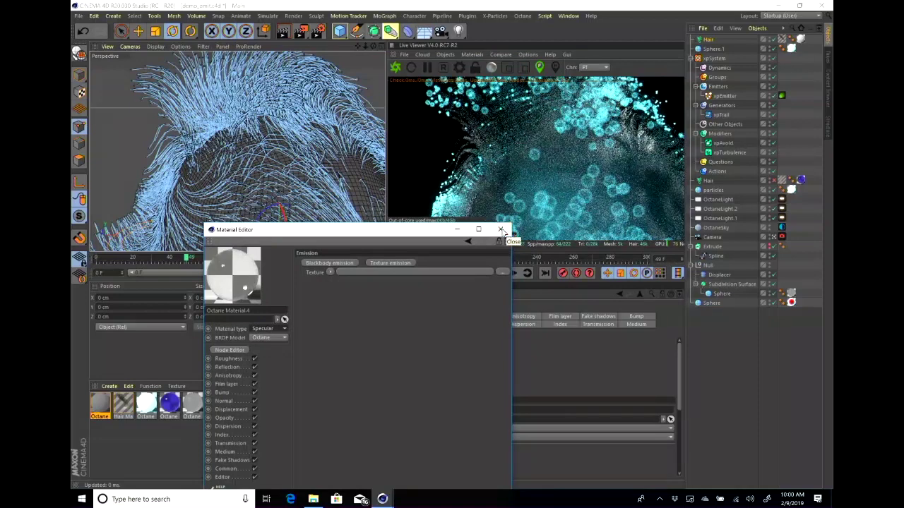
click(224, 358)
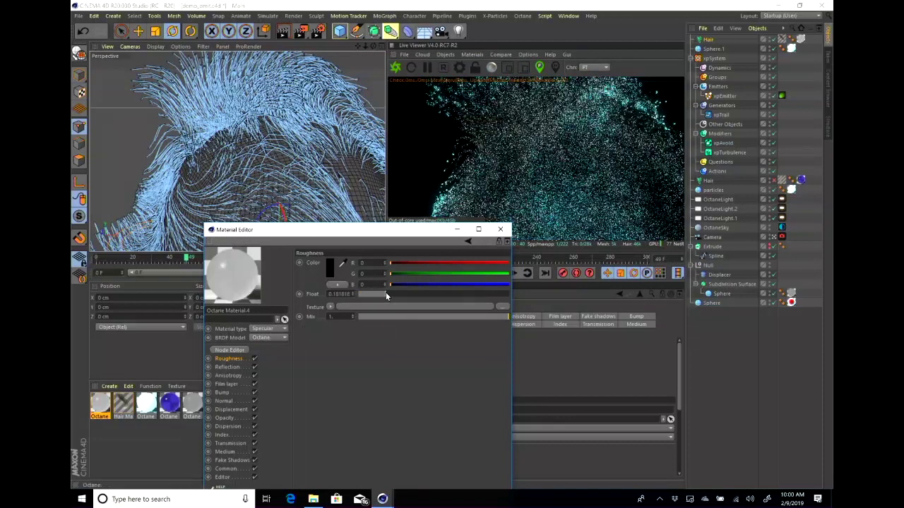
drag(385, 292, 369, 292)
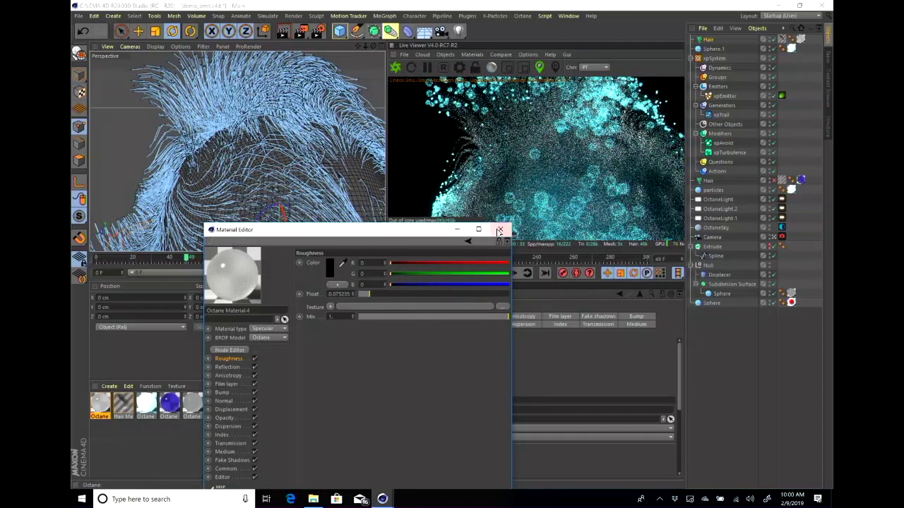
click(500, 229)
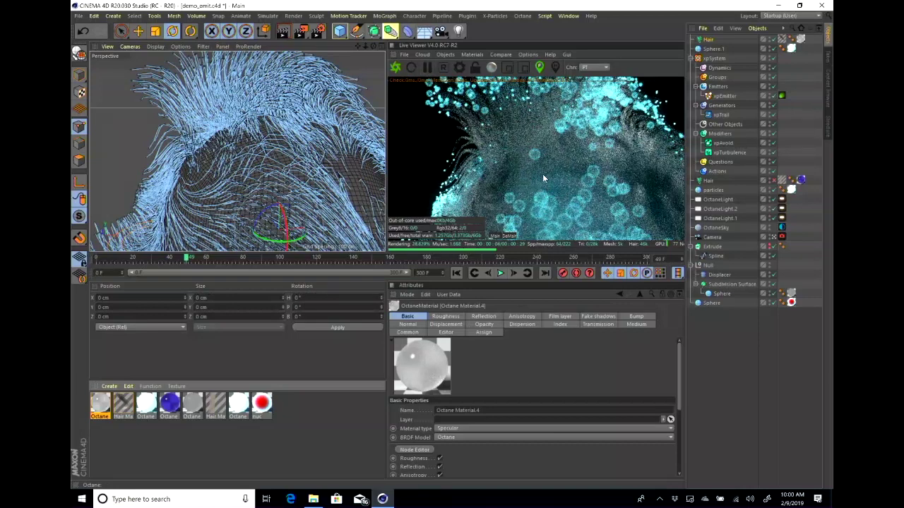
alt+drag(254, 152, 295, 146)
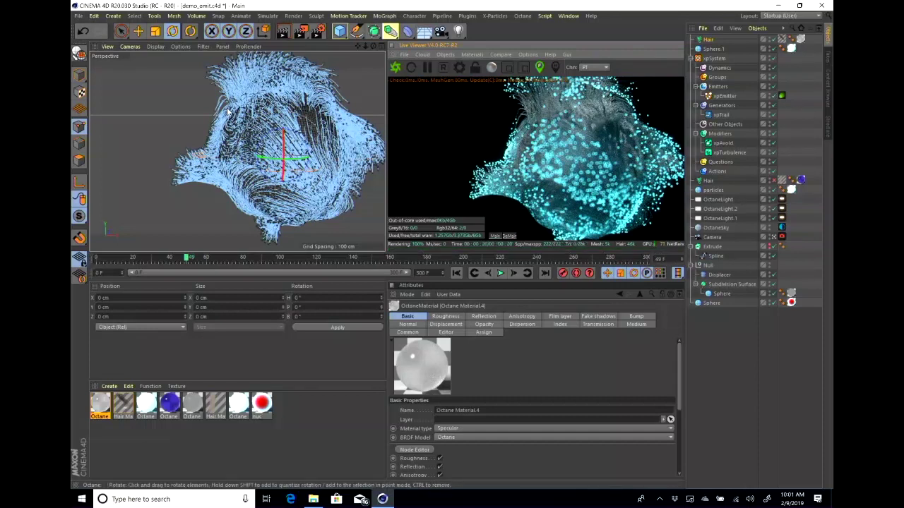
Step: Close the demo_emit.c4d project without saving the changes
click(78, 15)
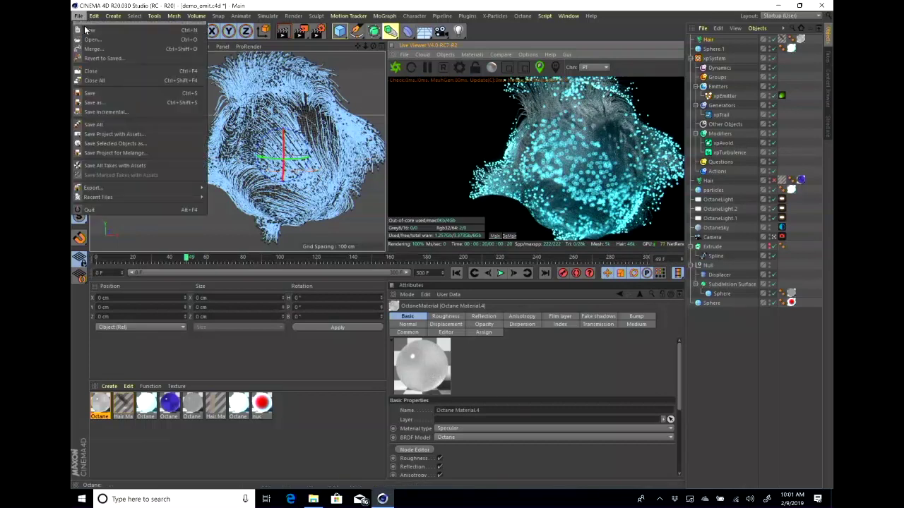
click(94, 71)
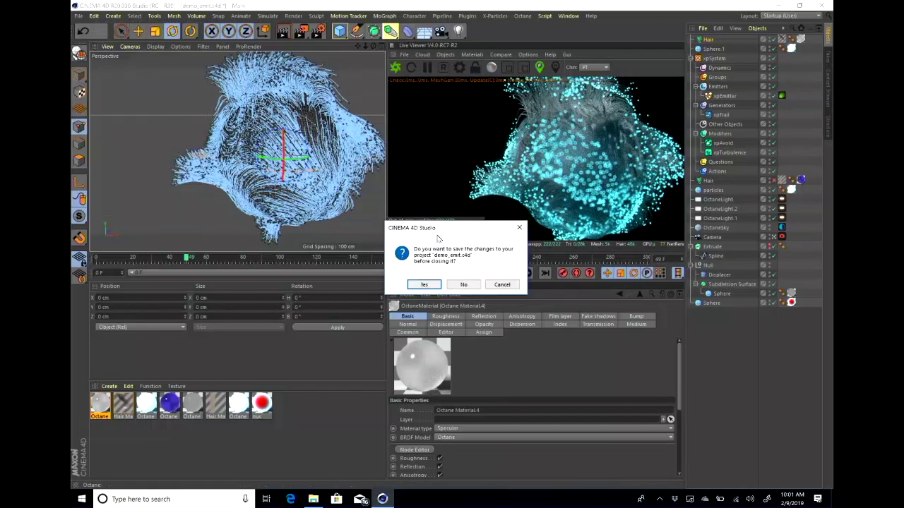
click(463, 285)
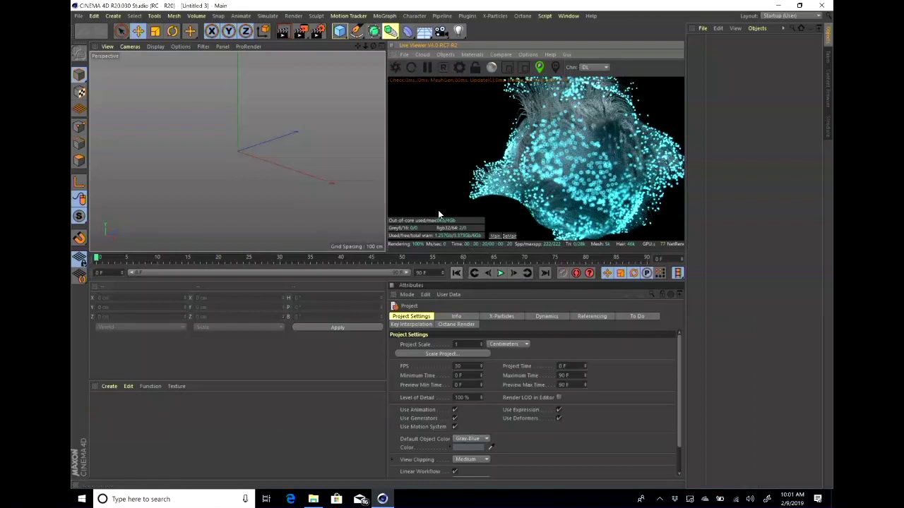